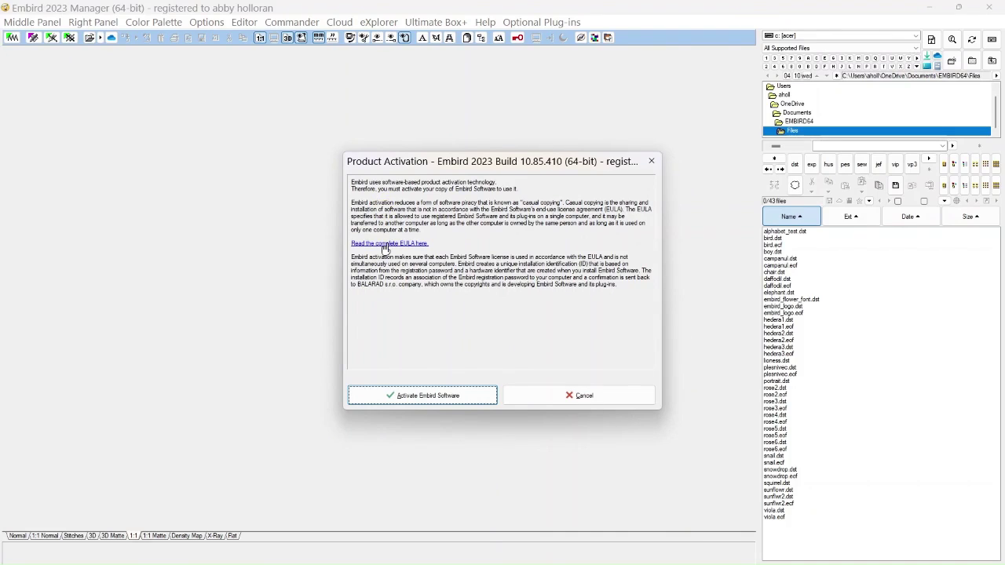
# Activate the Embird software licence on this computer and acknowledge the confirmation.
pyautogui.click(409, 395)
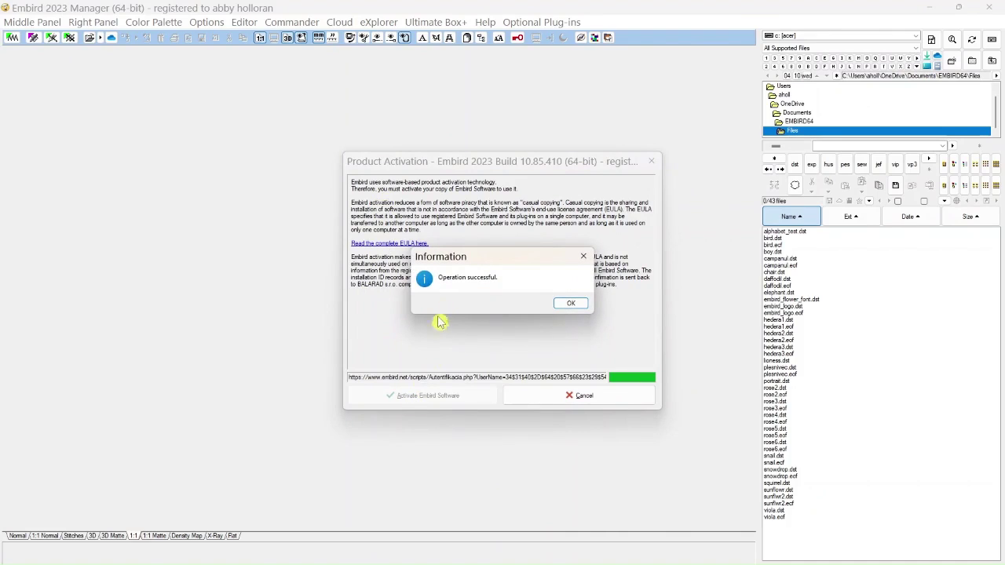
pyautogui.click(569, 306)
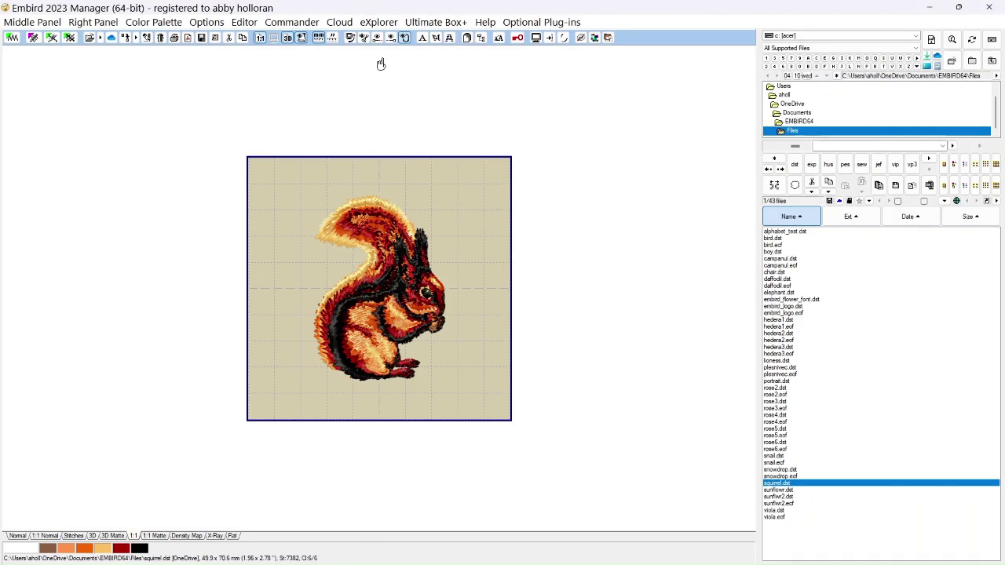
# View the password back-up and recovery options, and close them without changing anything.
pyautogui.click(486, 24)
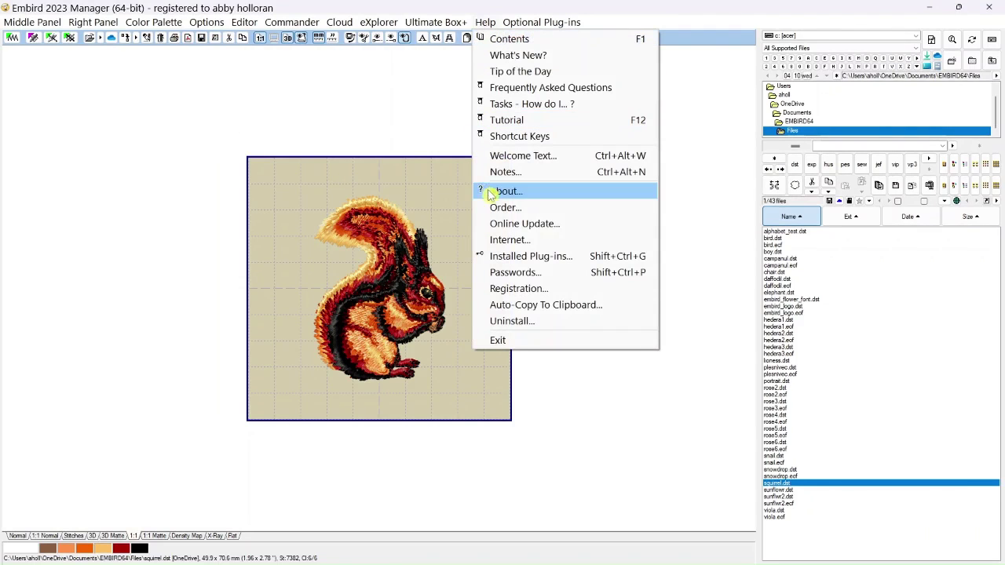
pyautogui.click(501, 280)
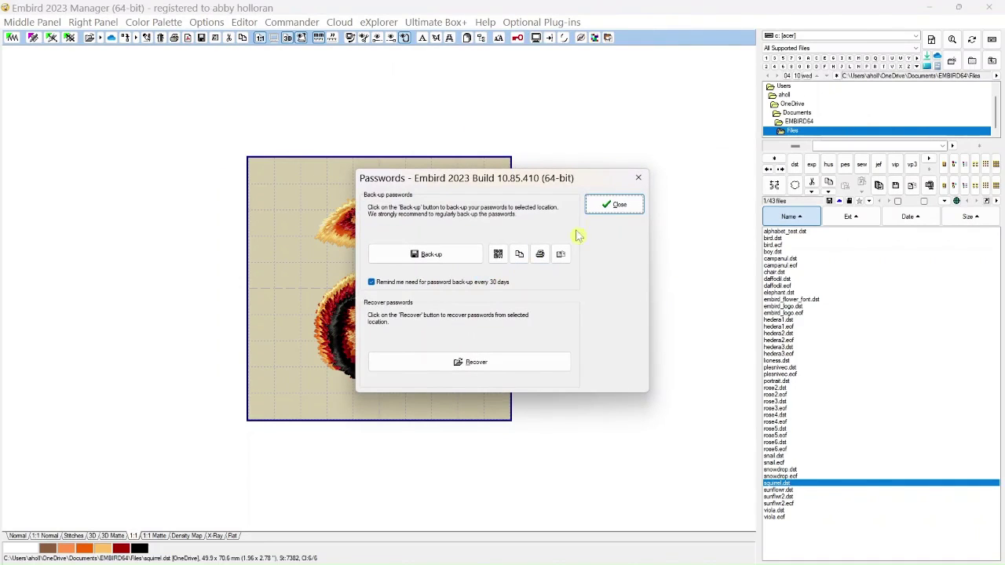
pyautogui.click(638, 177)
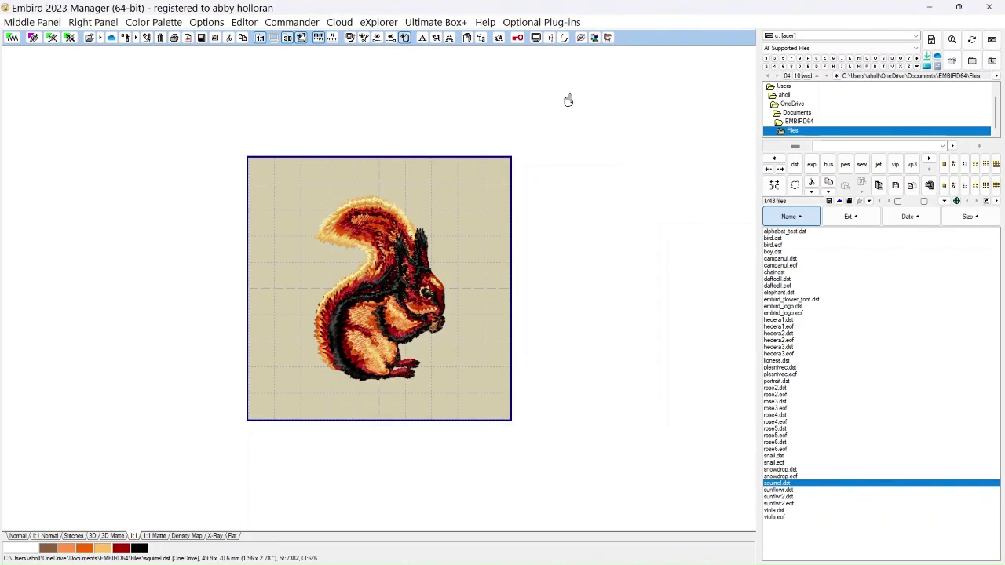
# Examine how registration can insert all passwords from a PASSWORD.KLC file, and leave without loading the file.
pyautogui.click(485, 22)
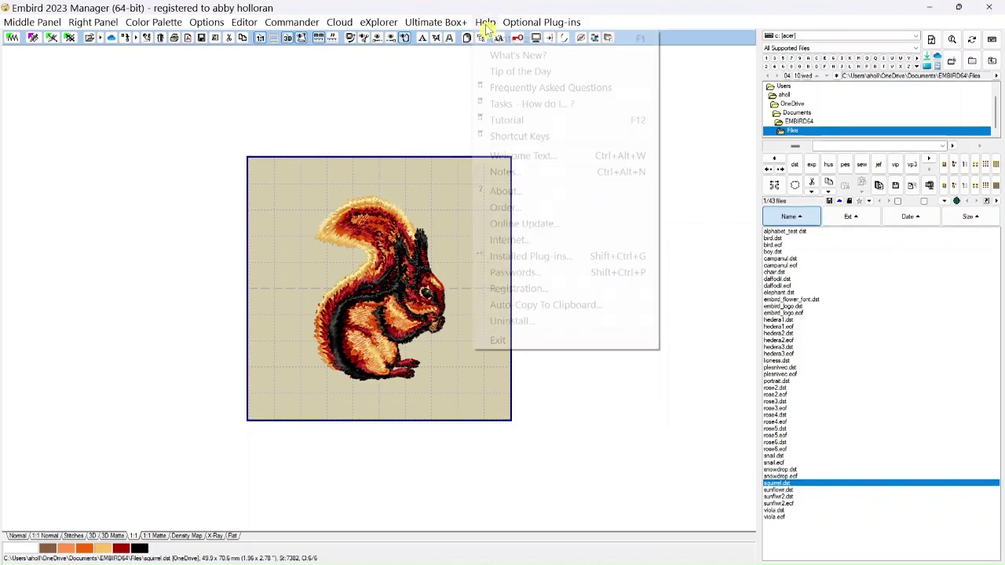
pyautogui.click(503, 289)
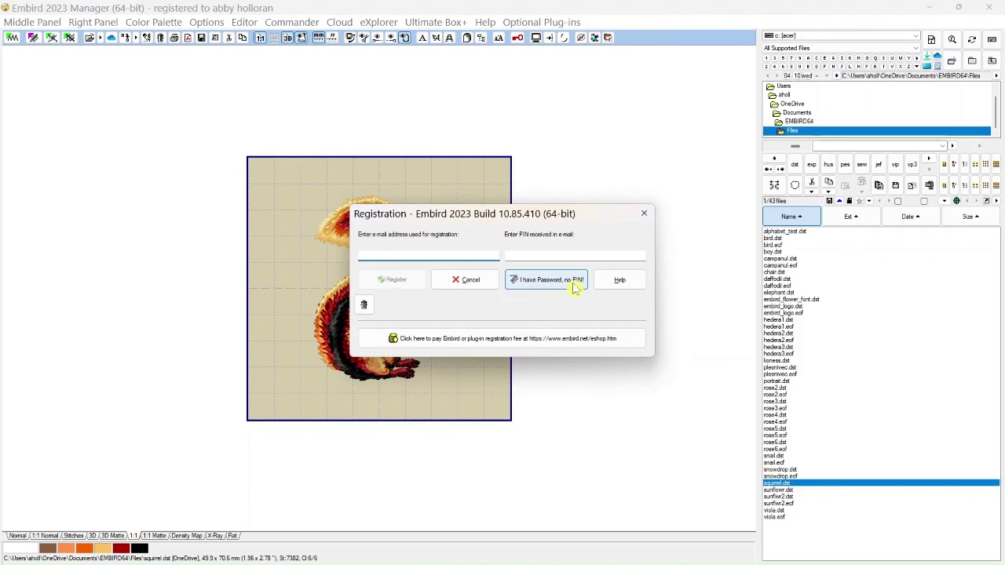
pyautogui.click(547, 287)
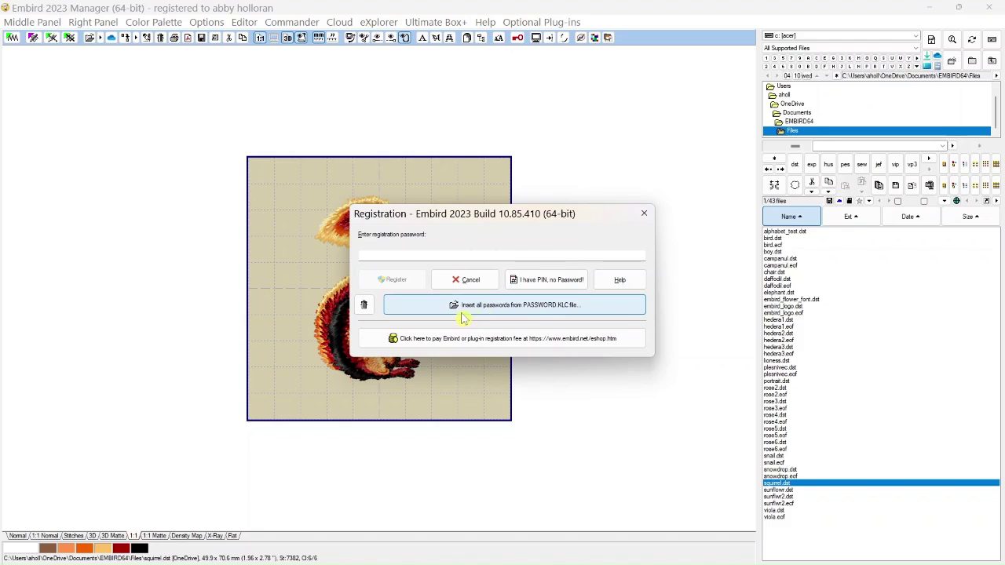
pyautogui.click(507, 312)
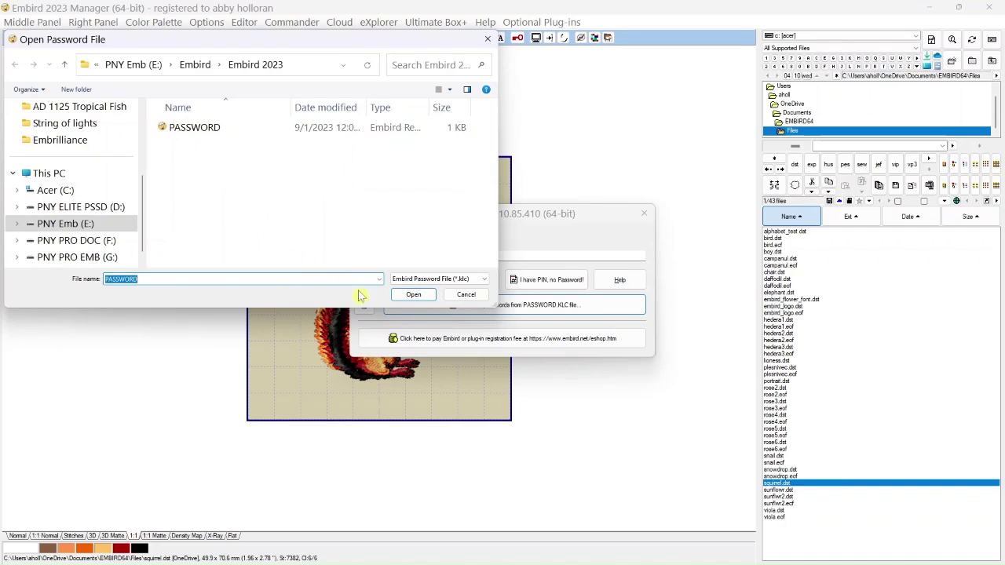
pyautogui.click(487, 40)
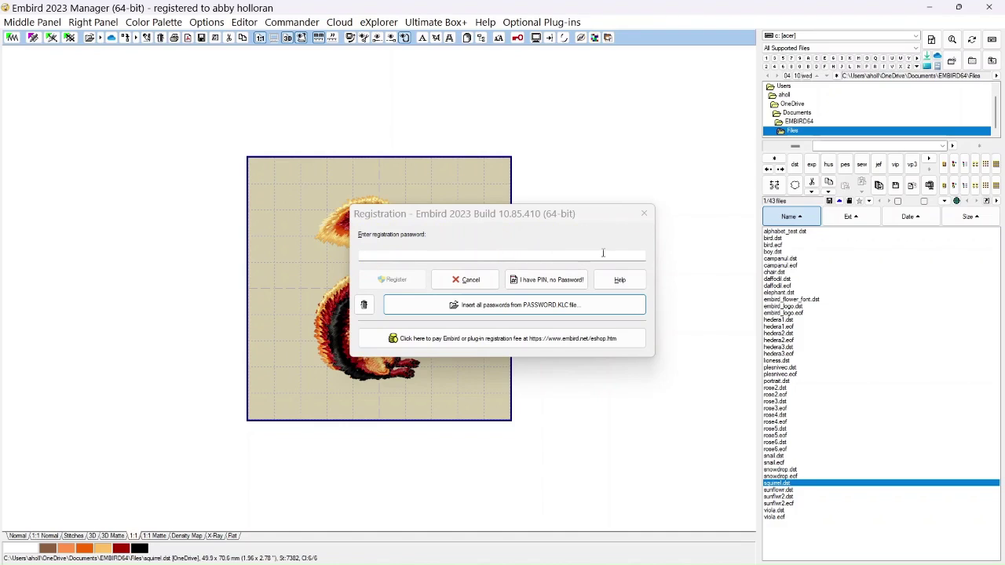
pyautogui.click(643, 219)
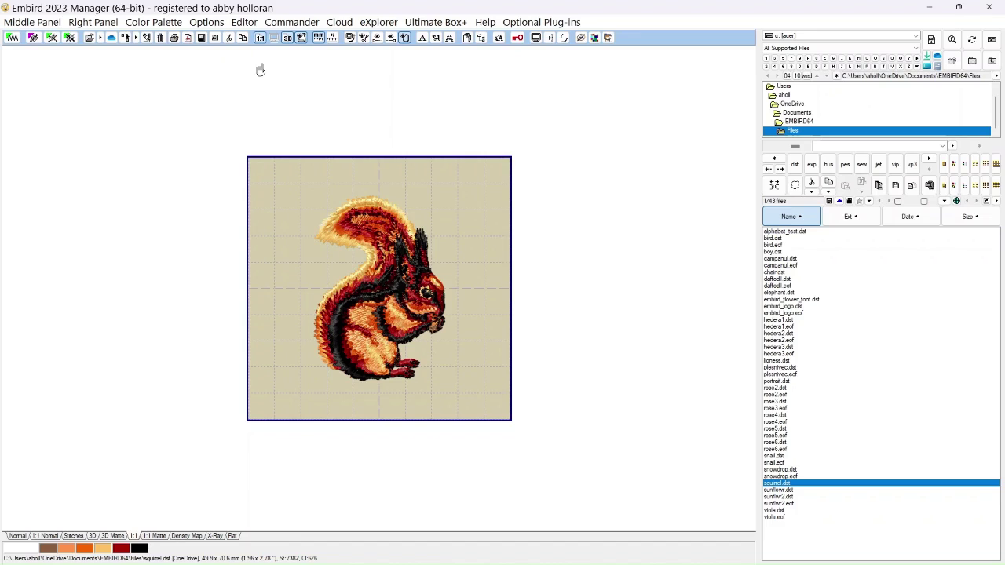
pyautogui.moveTo(260, 70)
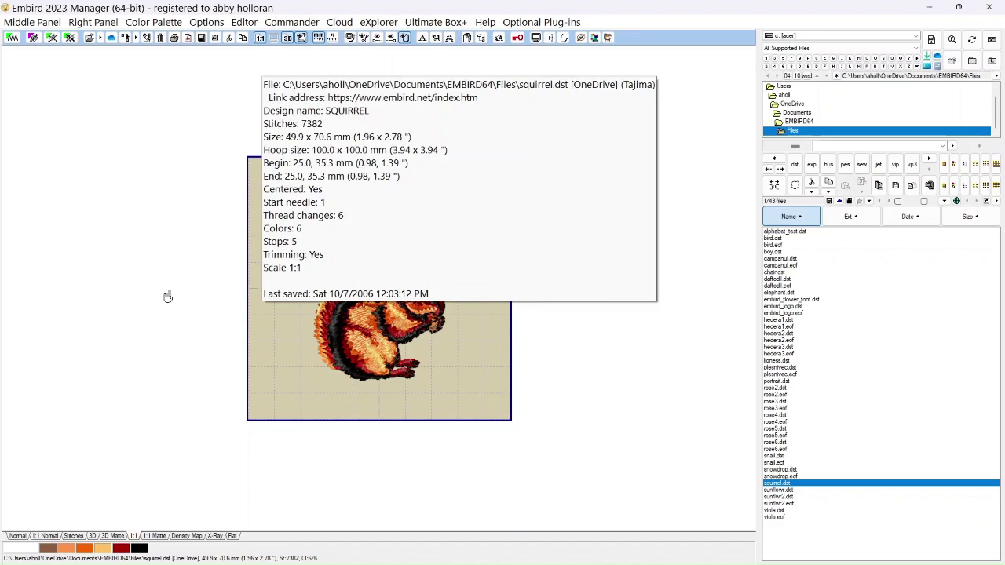
pyautogui.moveTo(295, 313)
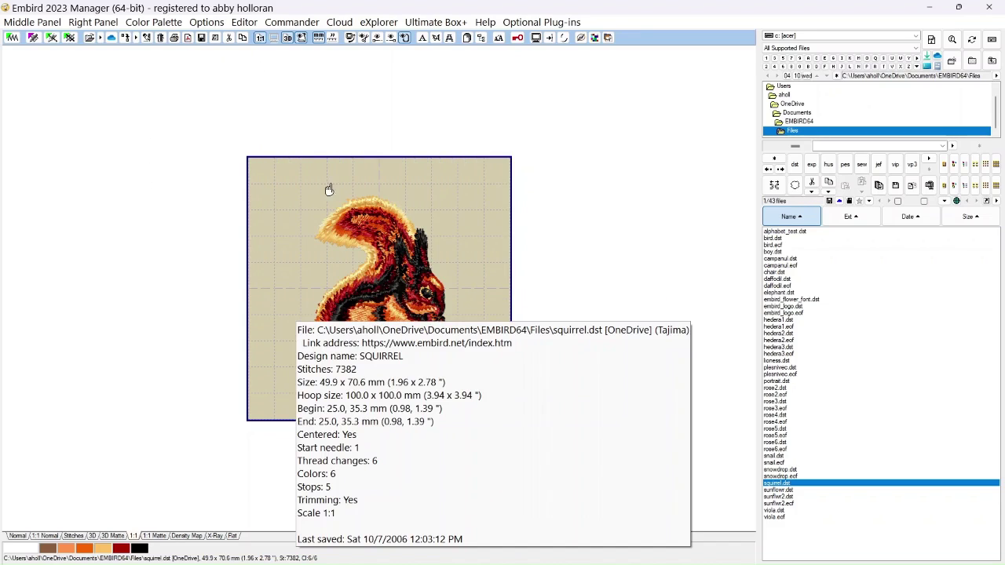
pyautogui.moveTo(150, 239)
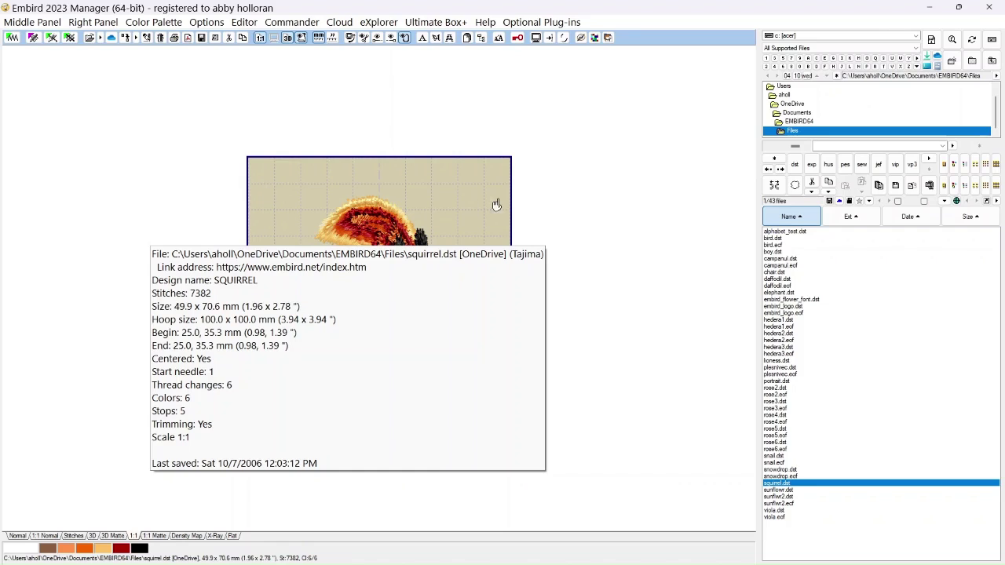
pyautogui.moveTo(593, 182)
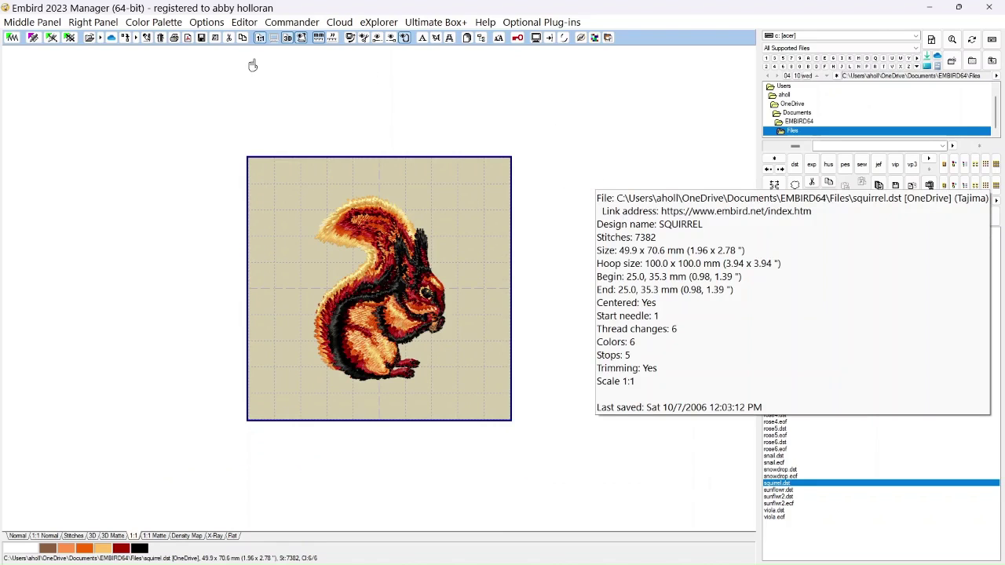
# Confirm English (EN) as the program language.
pyautogui.click(210, 23)
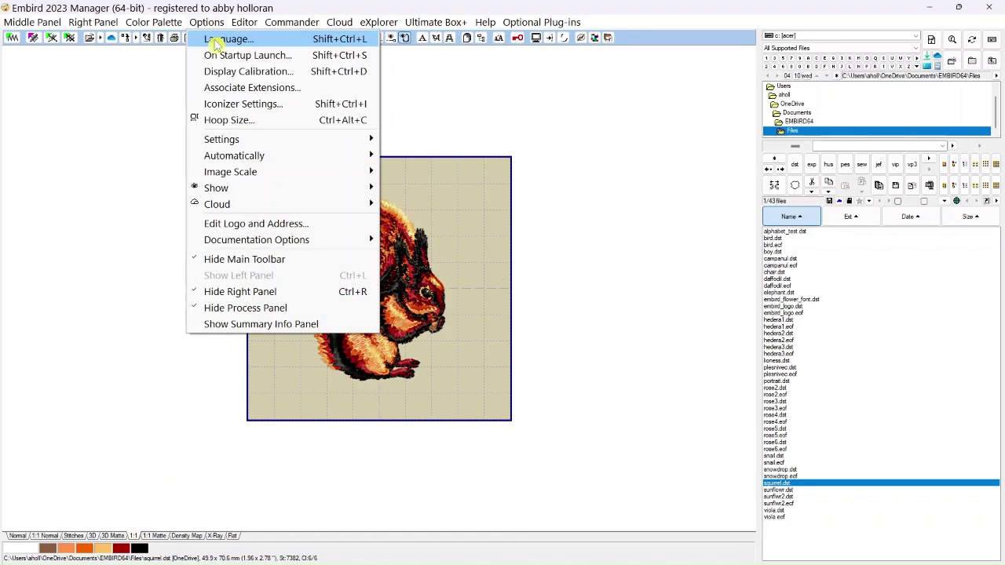
pyautogui.click(216, 43)
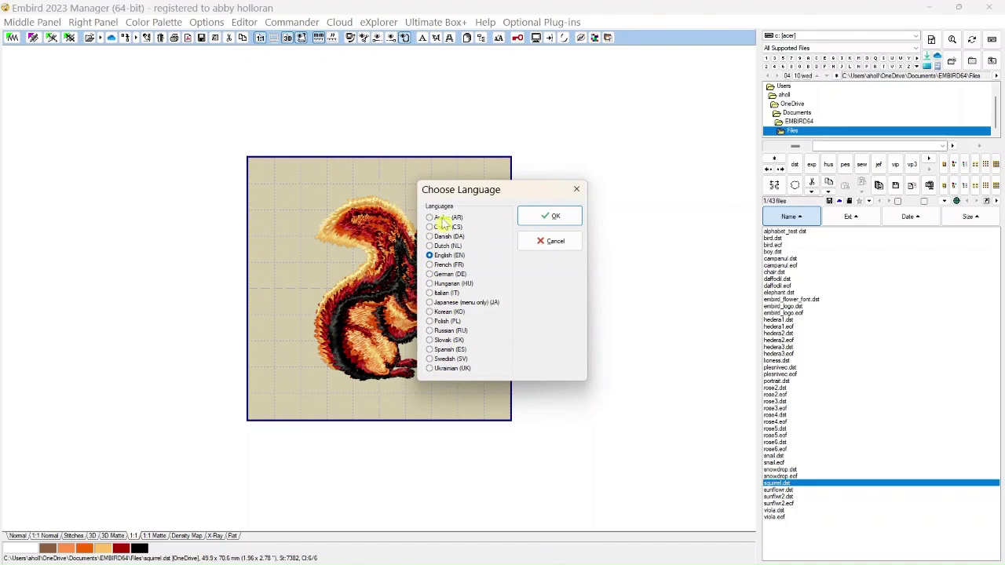
pyautogui.click(554, 220)
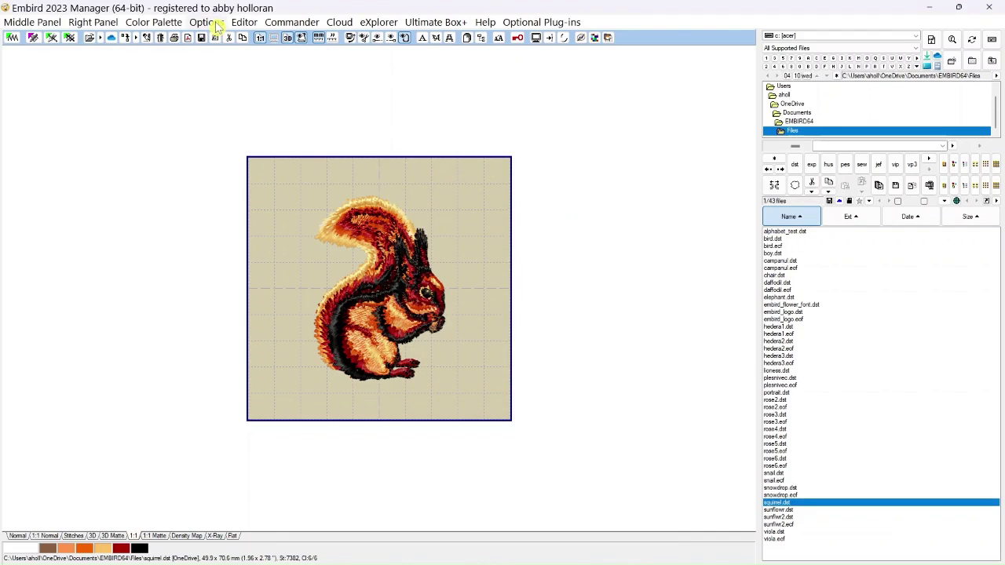
# Set Editor as the module that launches on startup.
pyautogui.click(206, 22)
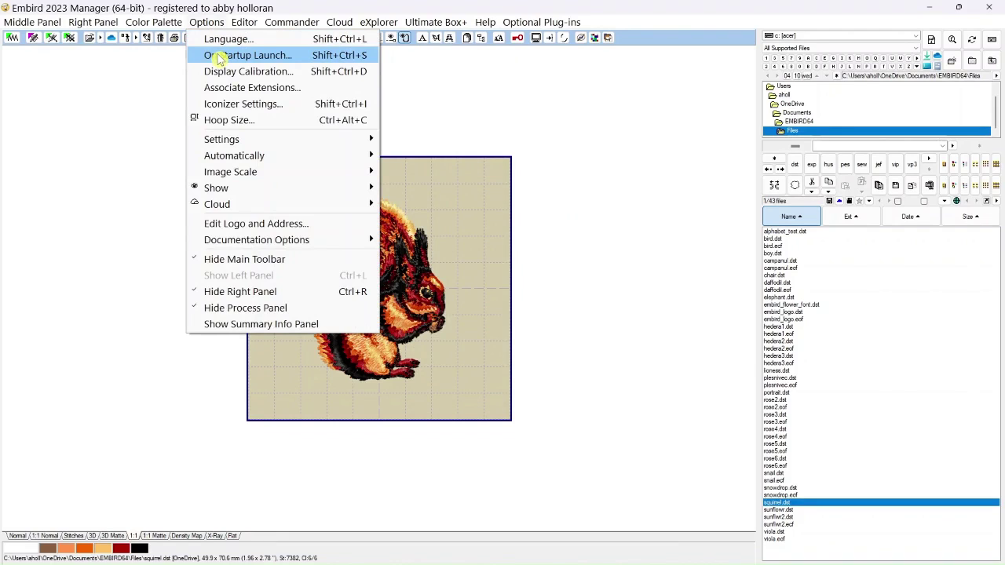
pyautogui.click(221, 57)
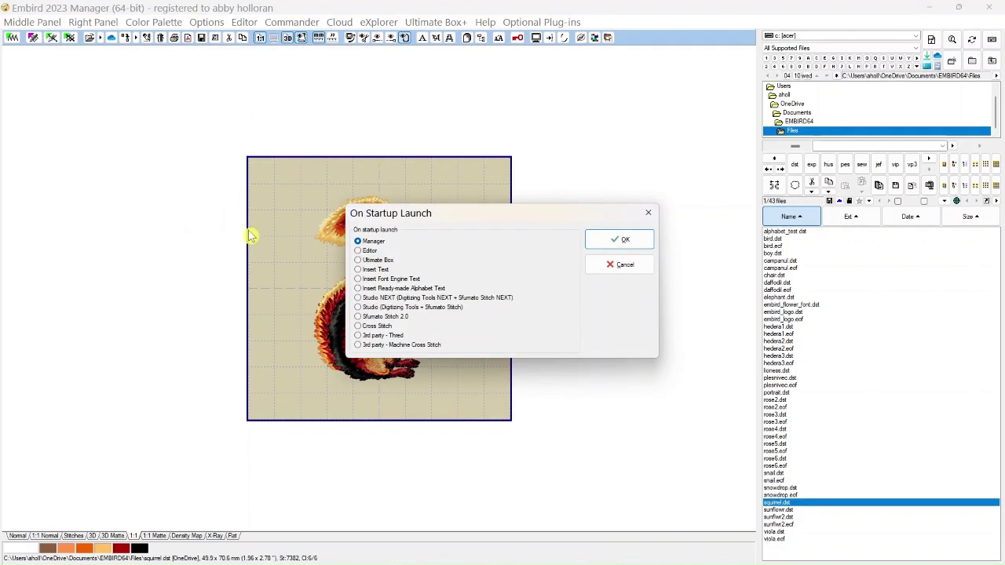
pyautogui.click(358, 251)
pyautogui.click(616, 244)
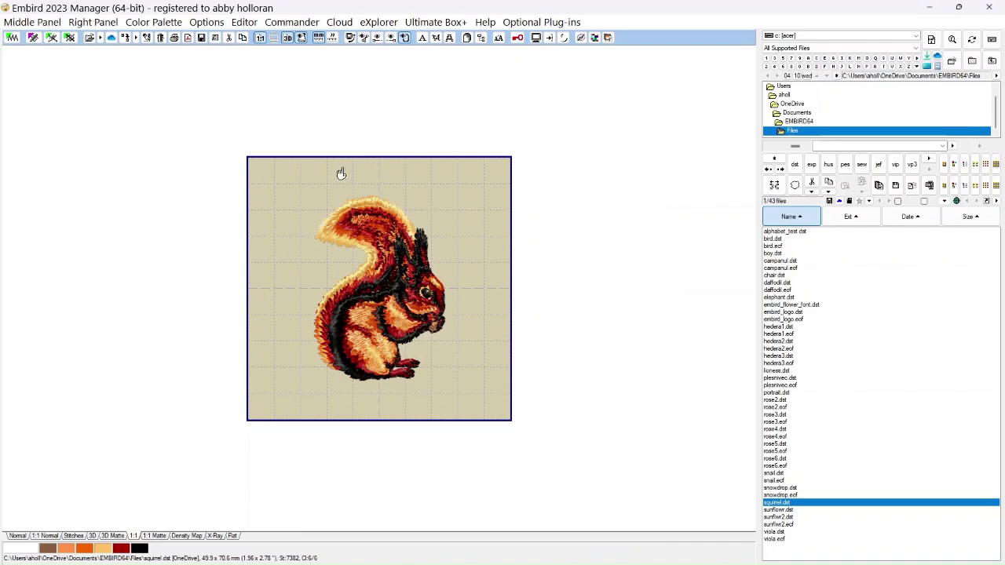
# Calibrate the display by setting the calibration square's measured height and width to 39 mm.
pyautogui.click(210, 24)
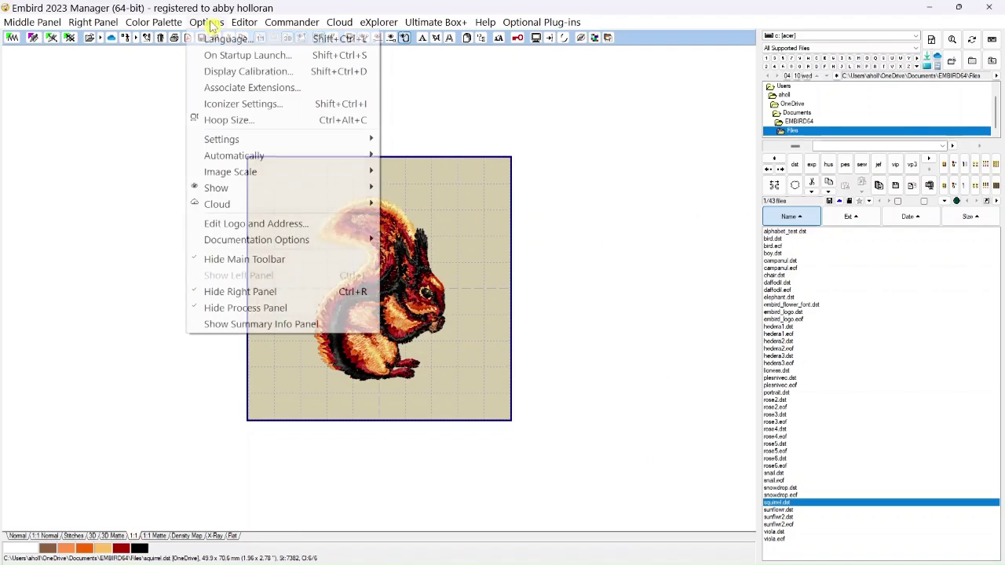
pyautogui.click(222, 78)
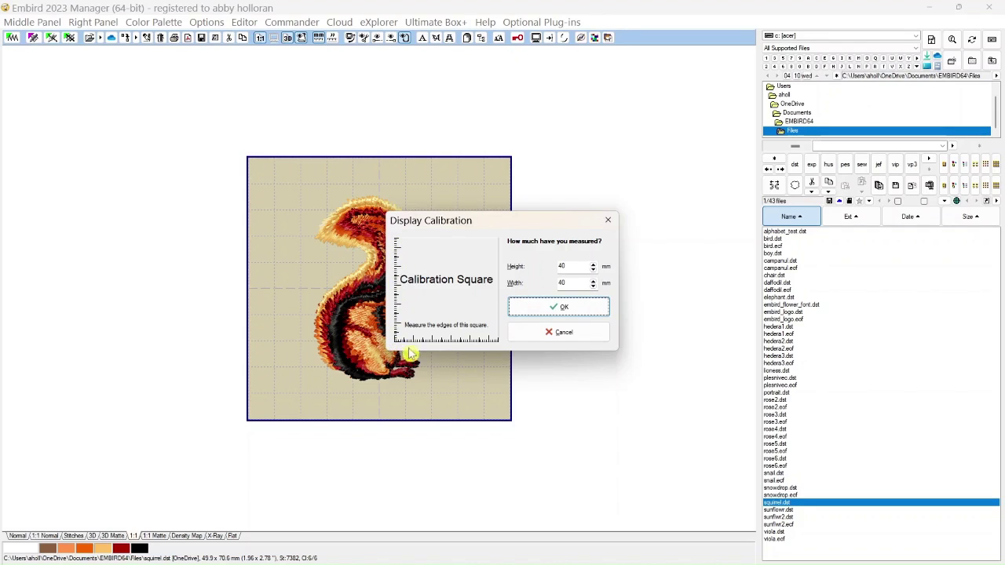
pyautogui.doubleClick(570, 265)
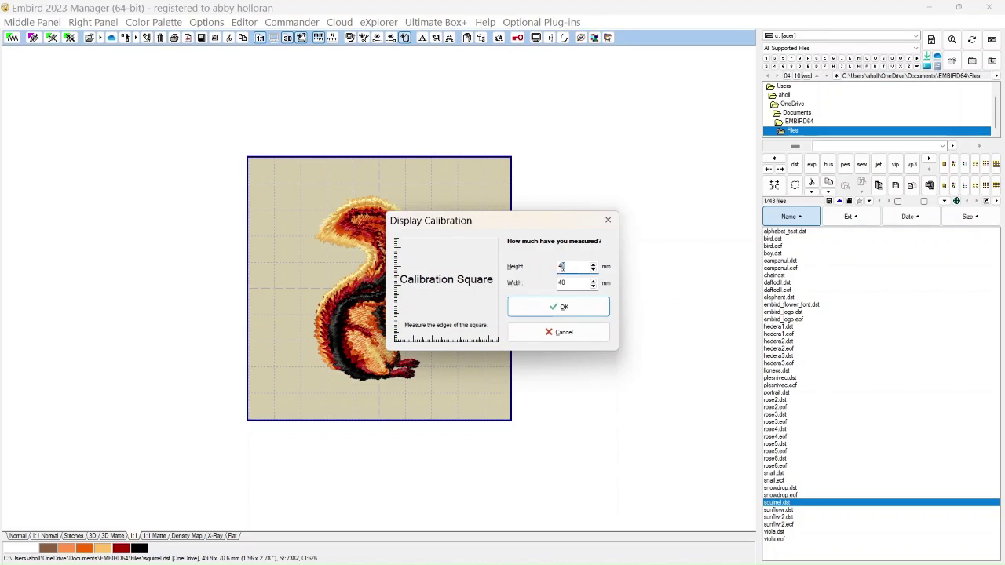
pyautogui.write('39')
pyautogui.doubleClick(564, 283)
pyautogui.write('3')
pyautogui.click(540, 315)
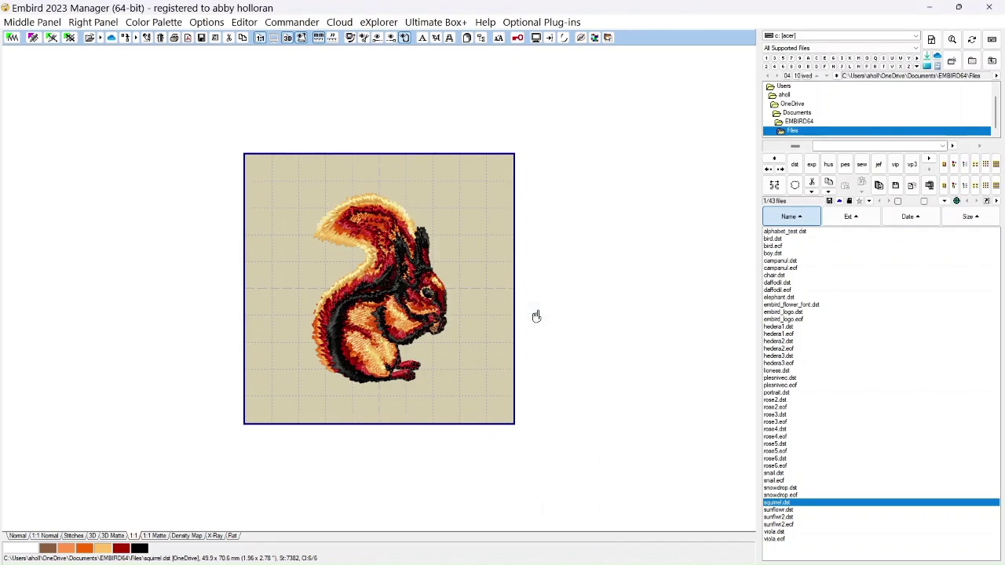
# Switch to File Explorer and open the 8cap_bang_1_dst folder inside Abc's > 8cap_bang alpha on the PNY Emb (E:) drive.
pyautogui.click(212, 24)
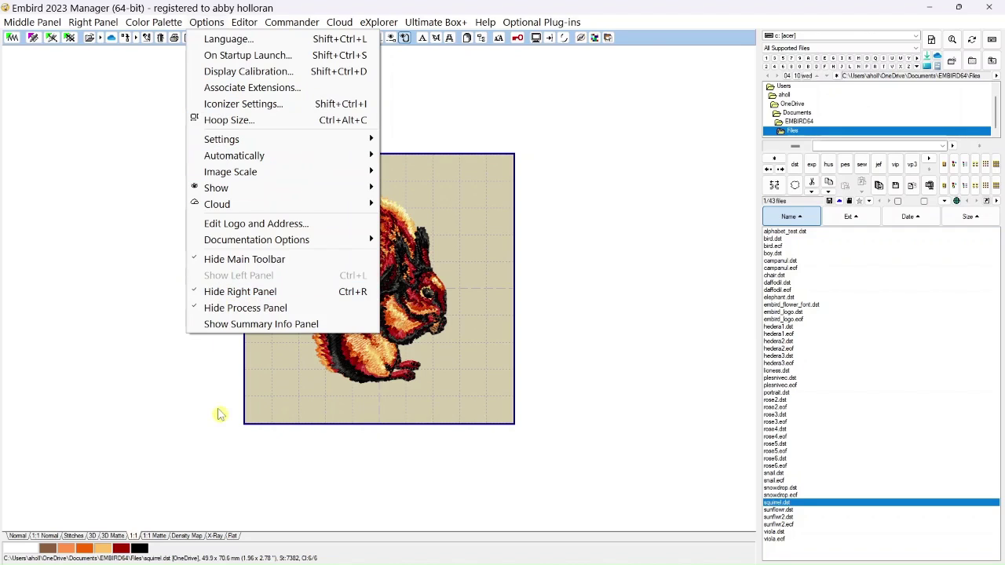
pyautogui.moveTo(222, 564)
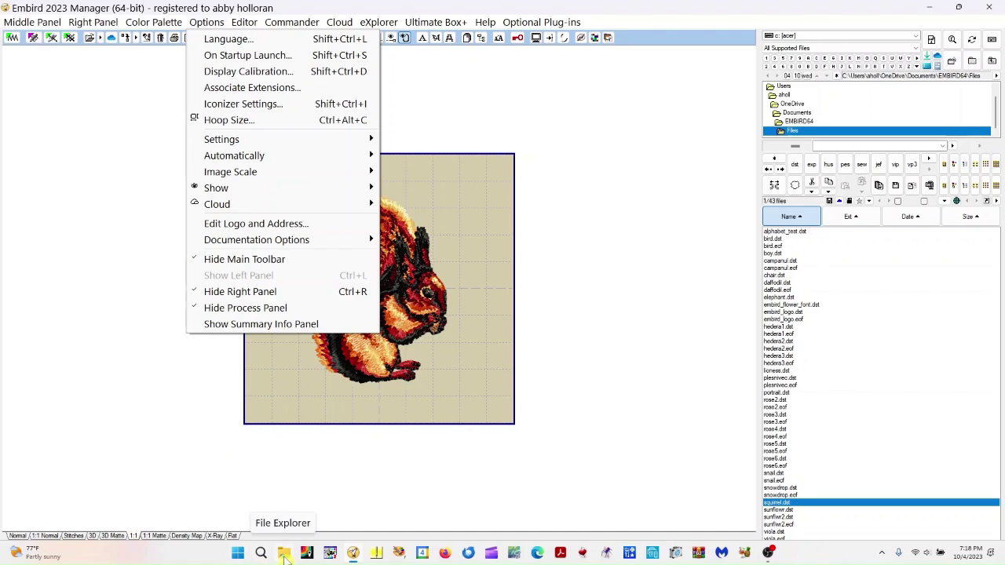
pyautogui.click(285, 555)
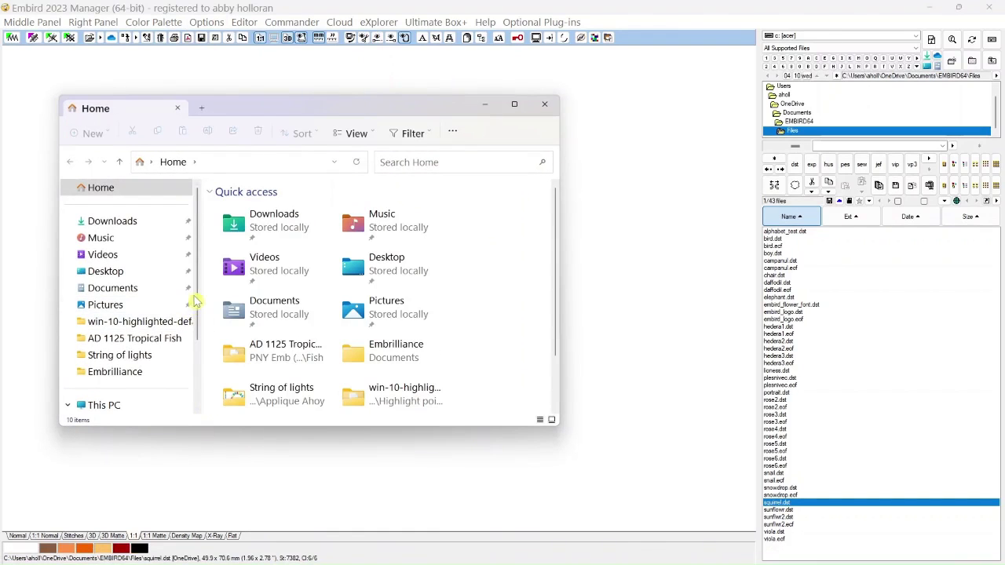
pyautogui.moveTo(197, 296); pyautogui.dragTo(198, 336)
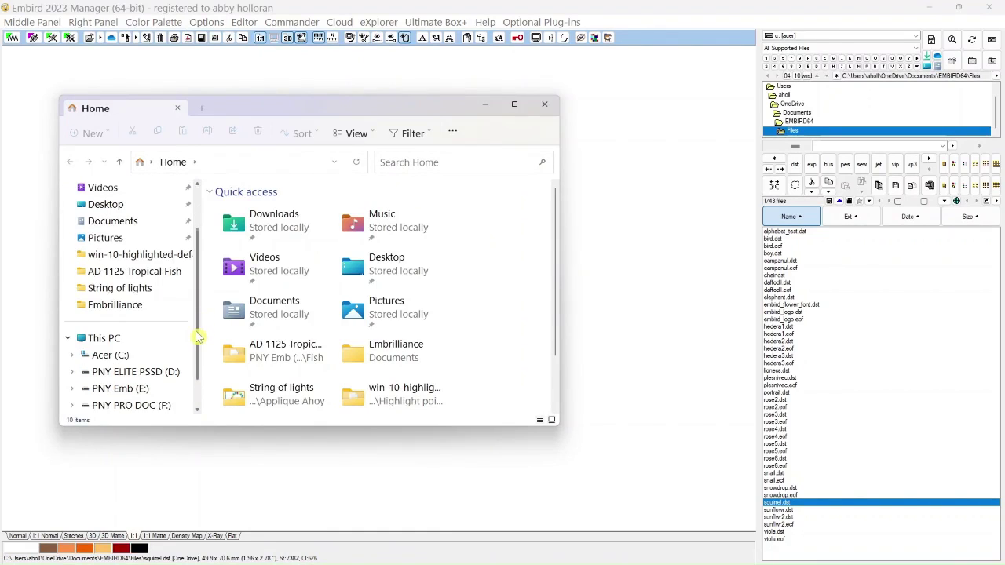
pyautogui.click(121, 389)
pyautogui.doubleClick(241, 275)
pyautogui.doubleClick(237, 225)
pyautogui.click(245, 213)
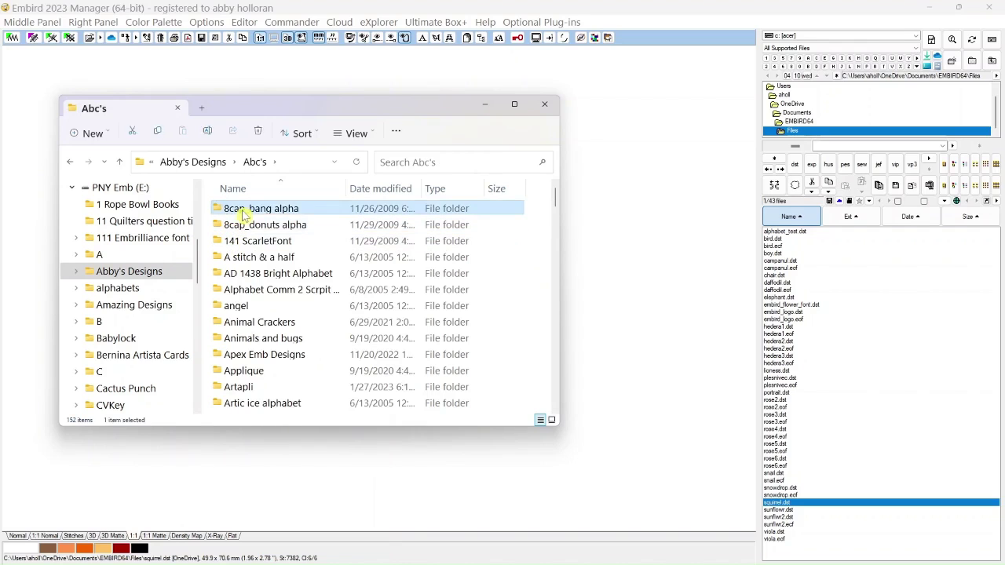
pyautogui.doubleClick(244, 212)
pyautogui.doubleClick(246, 209)
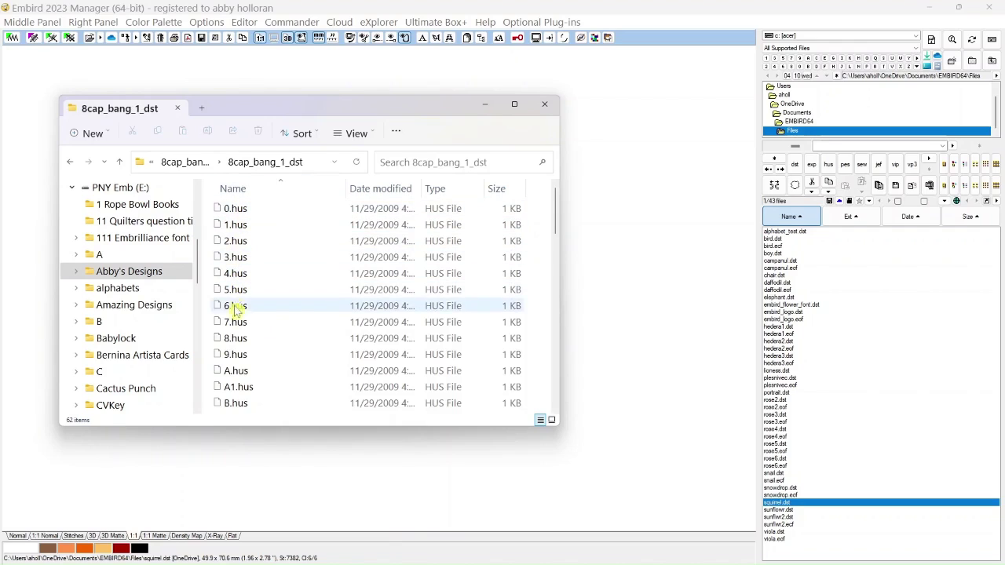
# Open the properties of 3.hus and start choosing a different default app for .hus files from the PC.
pyautogui.rightClick(241, 263)
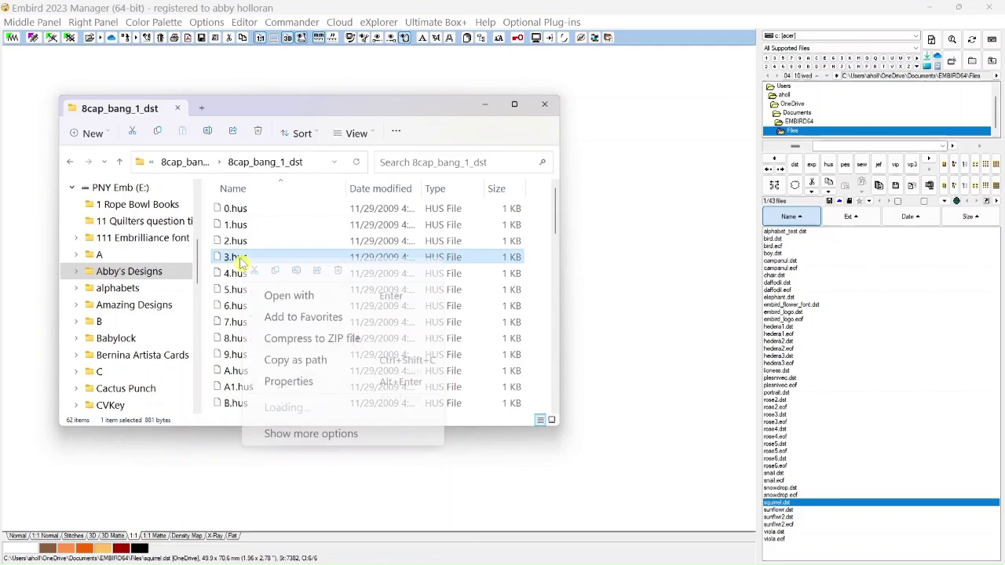
pyautogui.click(283, 385)
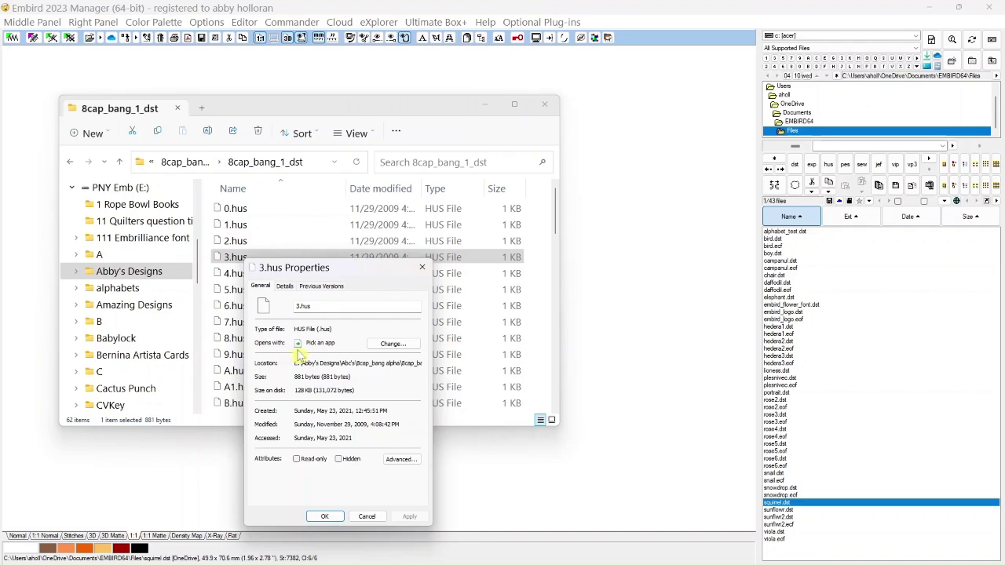
pyautogui.click(392, 347)
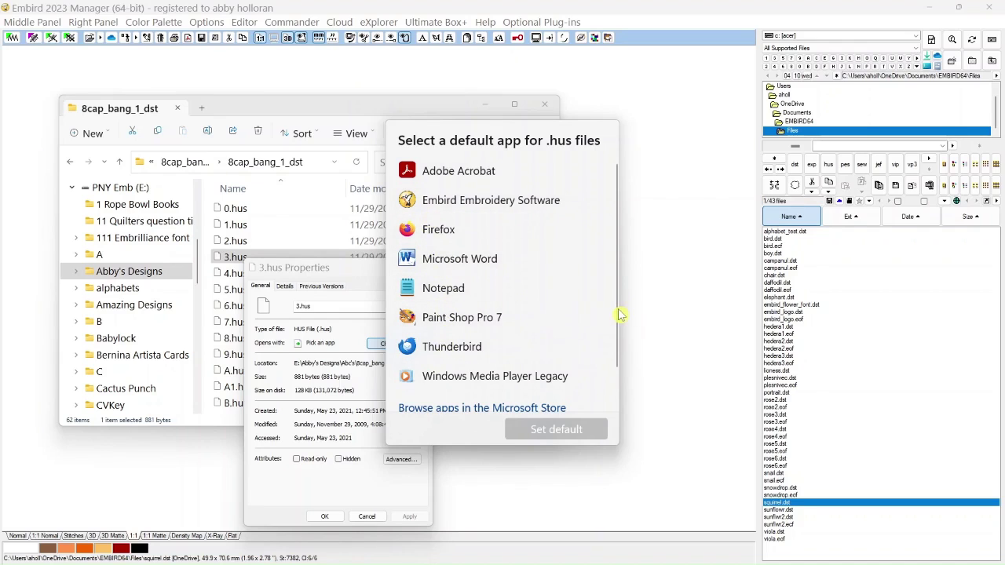
pyautogui.moveTo(617, 317); pyautogui.dragTo(615, 376)
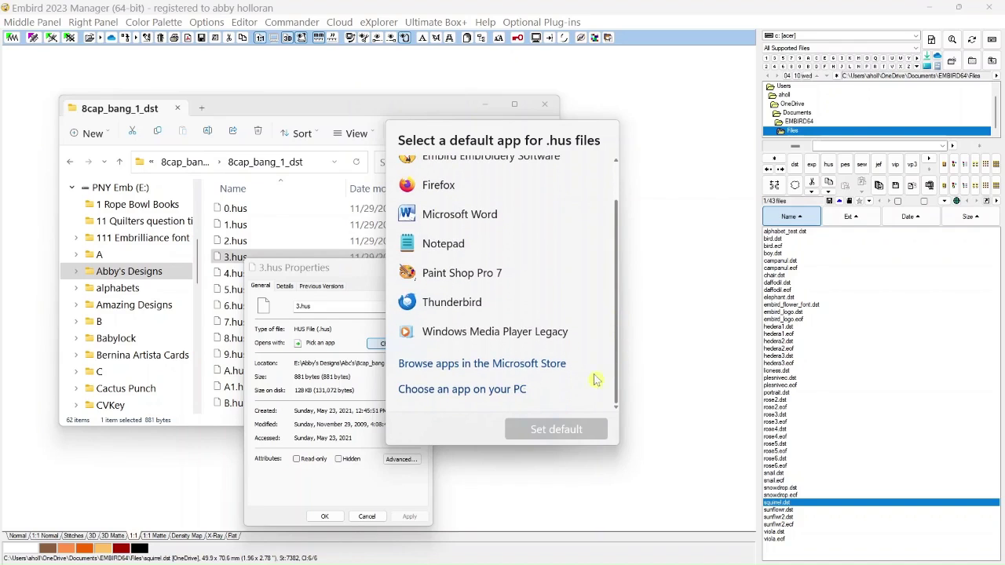
pyautogui.click(453, 390)
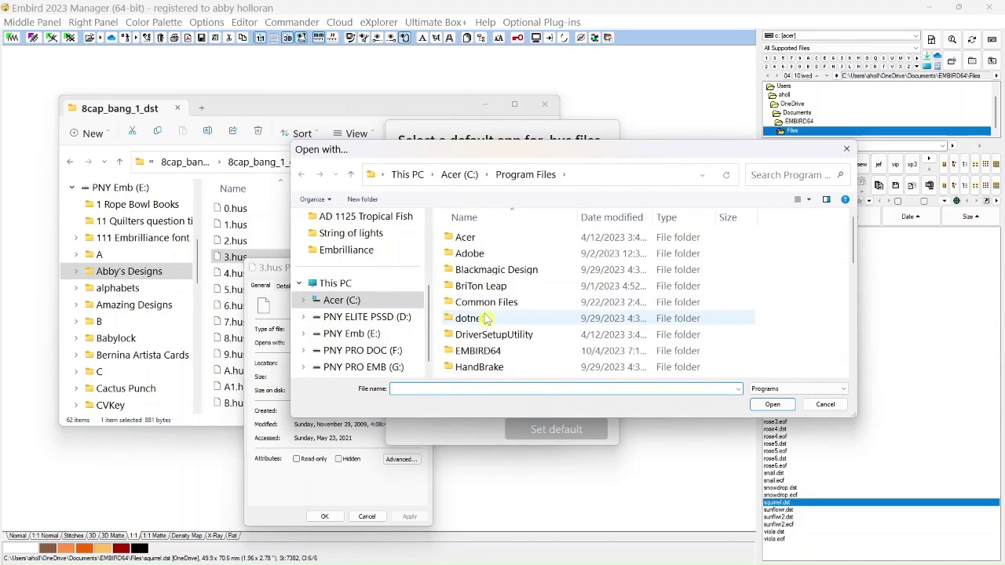
# Choose the EMBIRD application from the EMBIRD64 folder in Program Files on the Acer (C:) drive.
pyautogui.scroll(-2, 484, 299)
pyautogui.scroll(2, 483, 299)
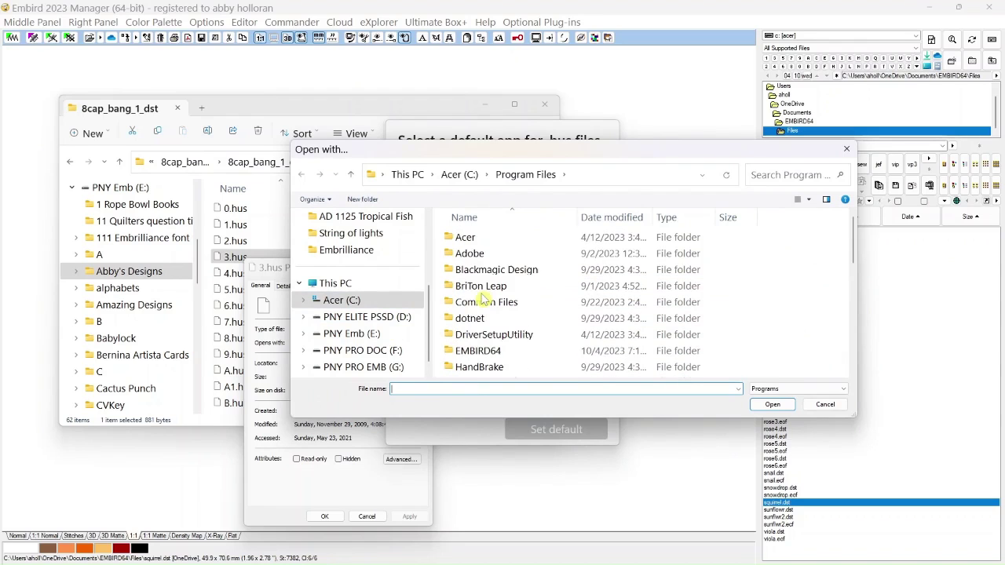
pyautogui.click(342, 302)
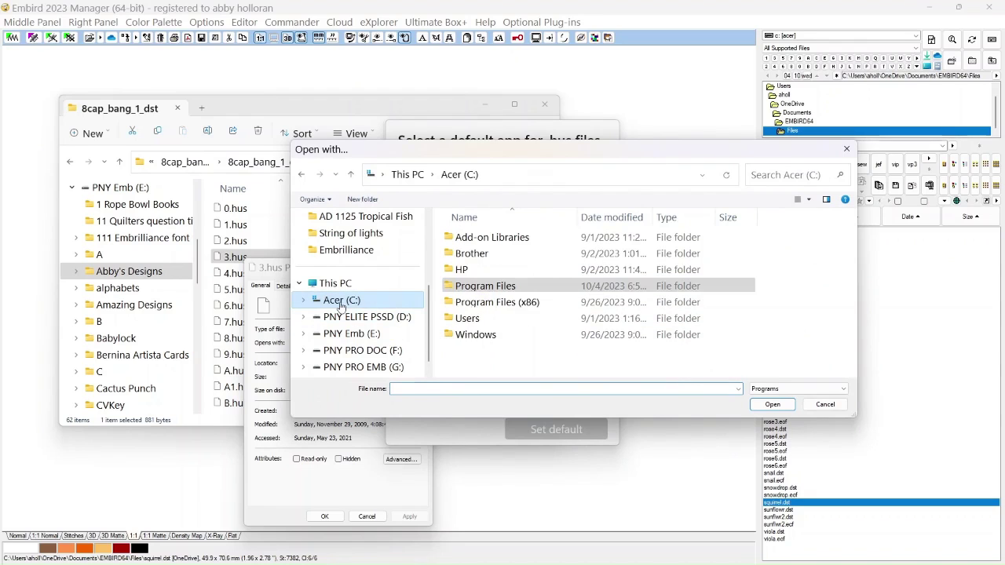
pyautogui.doubleClick(467, 292)
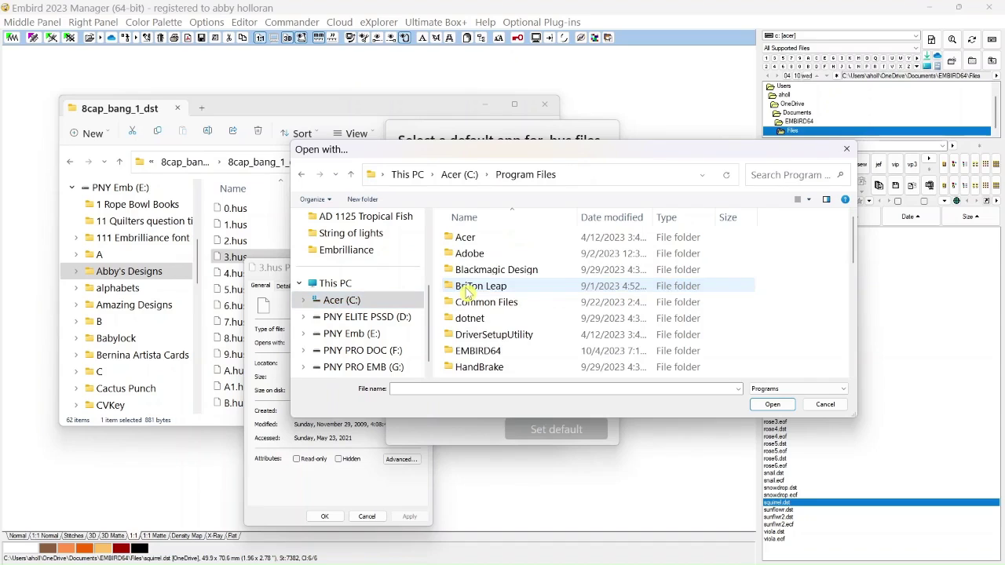
pyautogui.doubleClick(477, 352)
pyautogui.scroll(-1, 475, 239)
pyautogui.scroll(-1, 477, 238)
pyautogui.scroll(-2, 477, 238)
pyautogui.scroll(4, 477, 238)
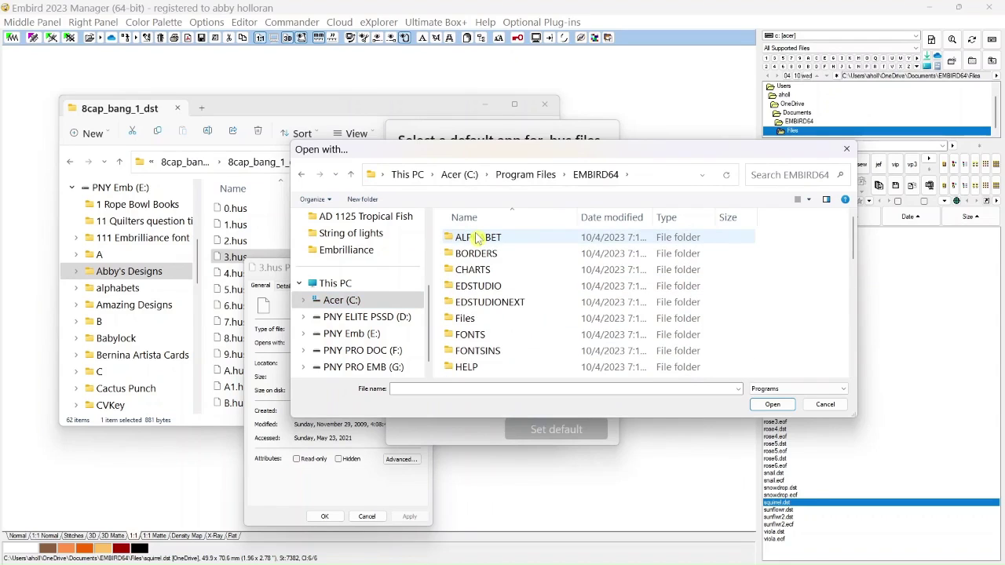
pyautogui.scroll(-6, 477, 237)
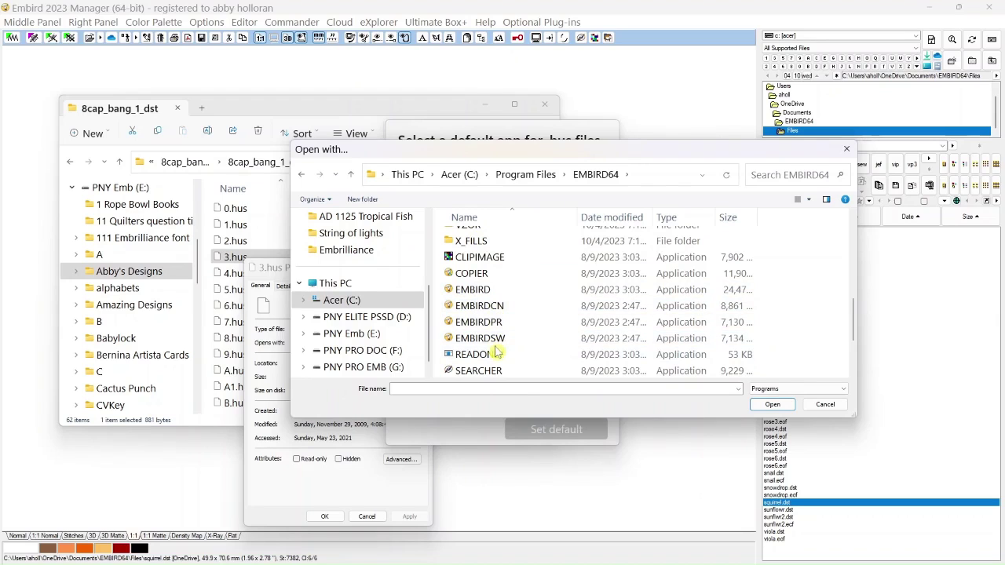
pyautogui.click(471, 292)
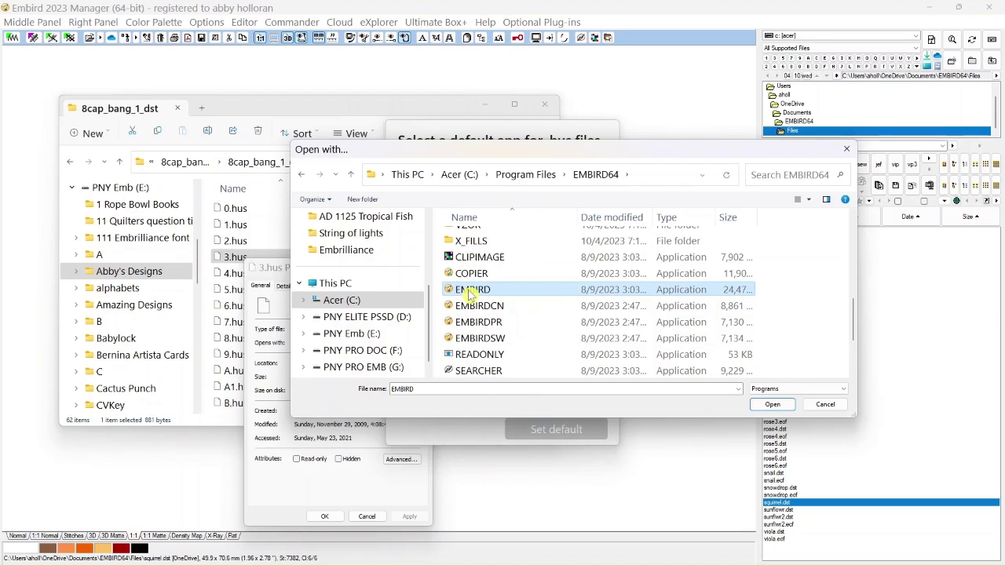
pyautogui.click(773, 405)
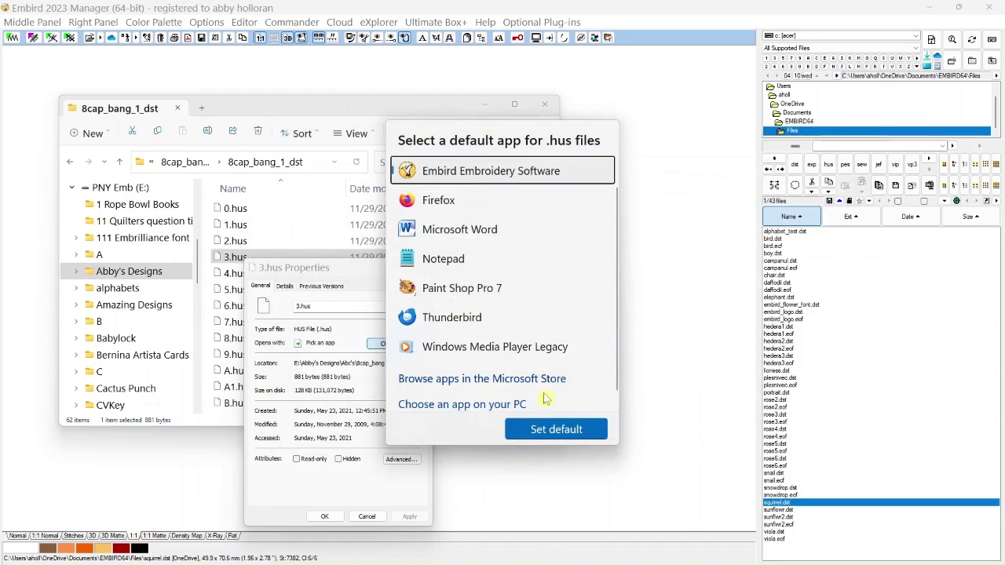
# Set Embird Embroidery Software as the default app for .hus files and apply the file's properties.
pyautogui.click(552, 437)
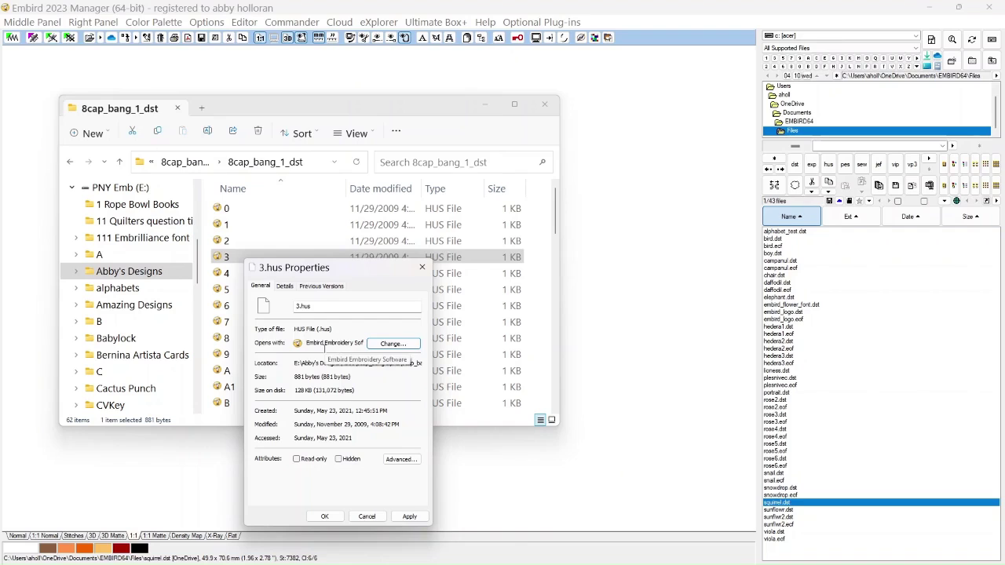
pyautogui.click(415, 517)
pyautogui.click(323, 517)
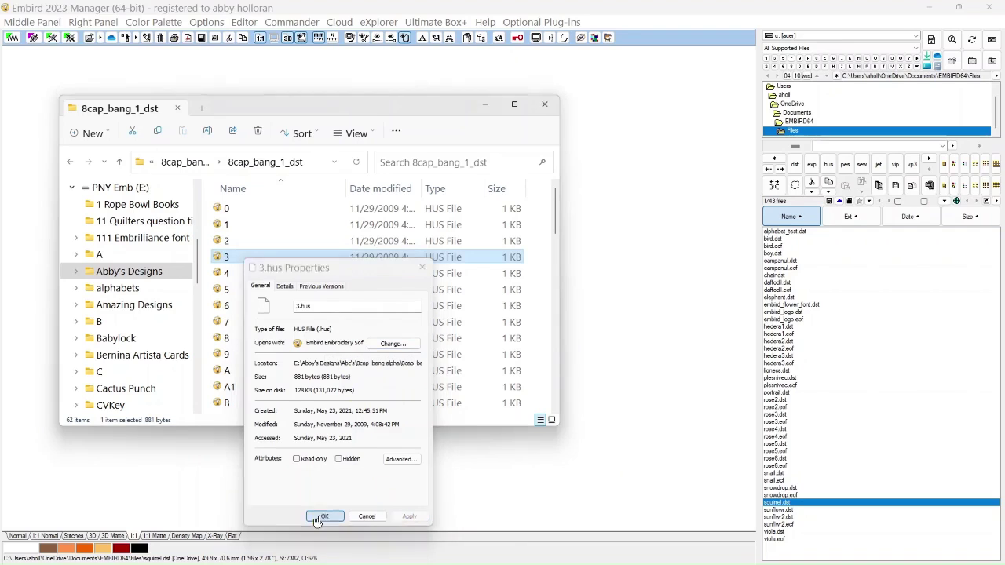
# Open the VIP design C from the alpha folder inside alphabets on the PNY Emb (E:) drive.
pyautogui.click(118, 288)
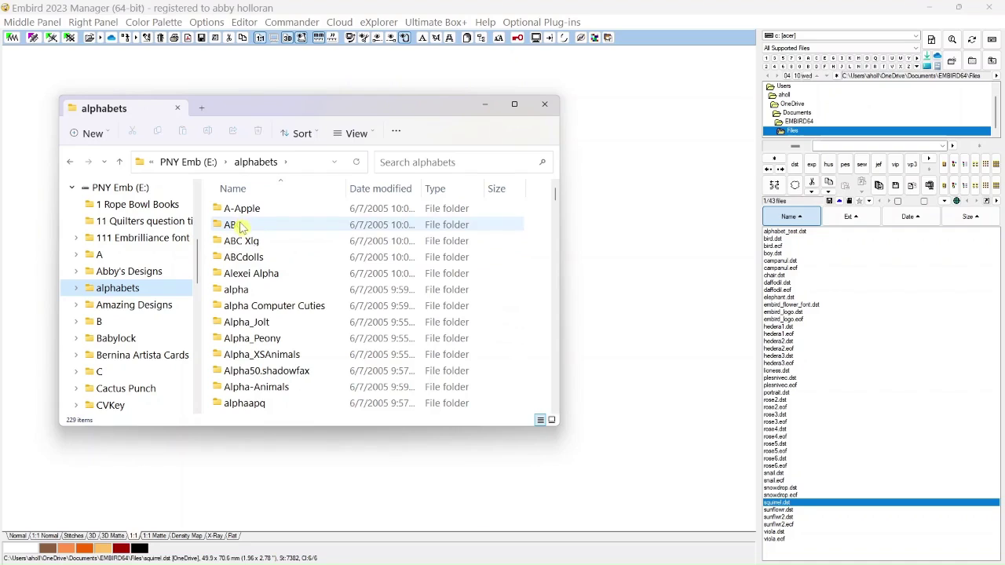
pyautogui.doubleClick(237, 291)
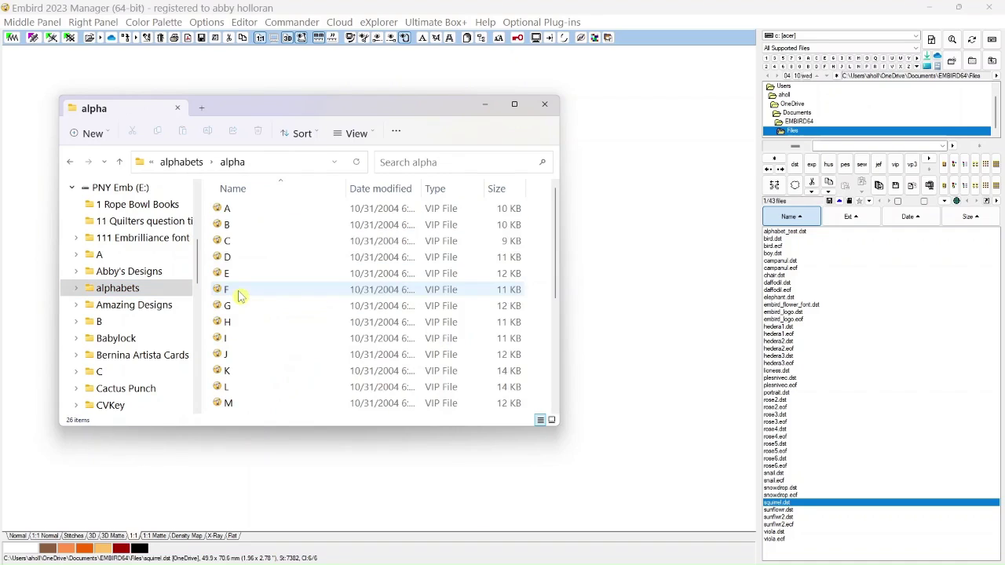
pyautogui.click(228, 246)
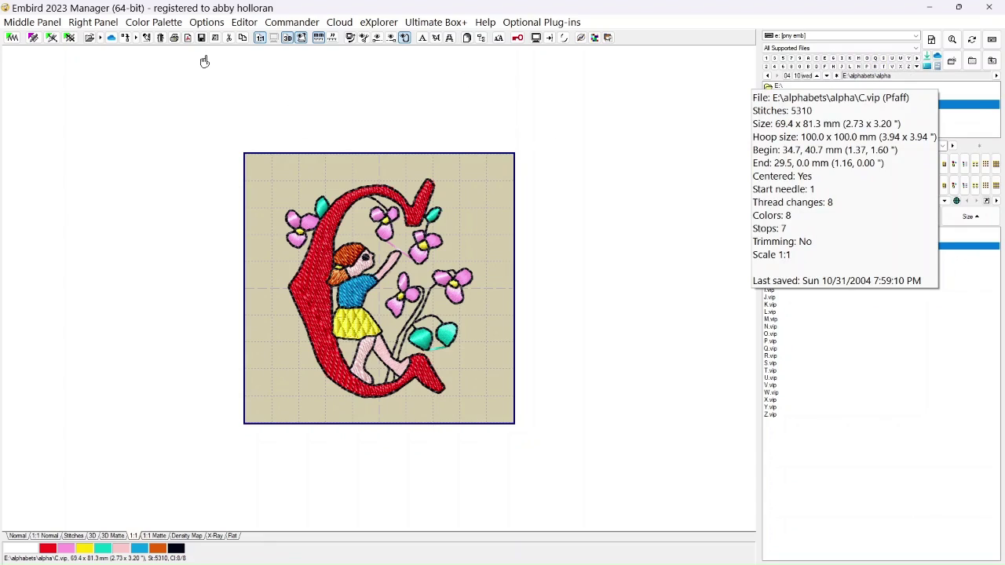
# Open the Iconizer settings and select .HUS (Viking Husqvarna) among the file types Embird opens from Windows Explorer.
pyautogui.click(208, 23)
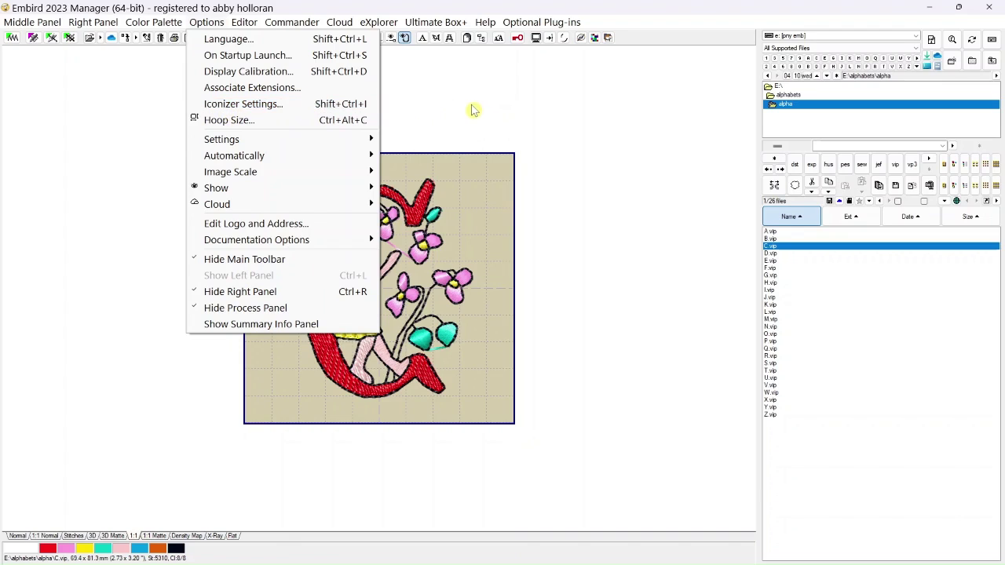
pyautogui.click(257, 110)
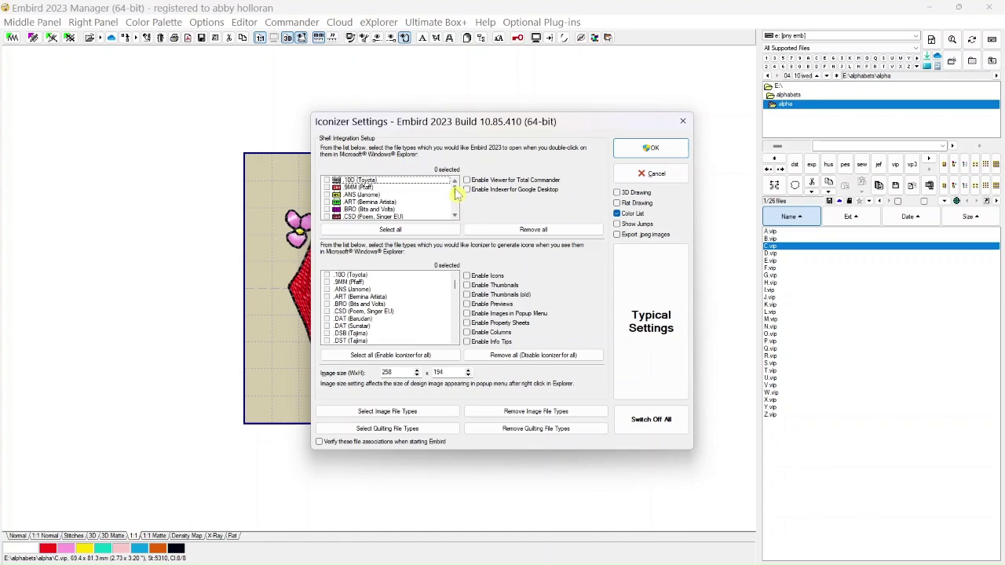
pyautogui.moveTo(456, 189); pyautogui.dragTo(455, 197)
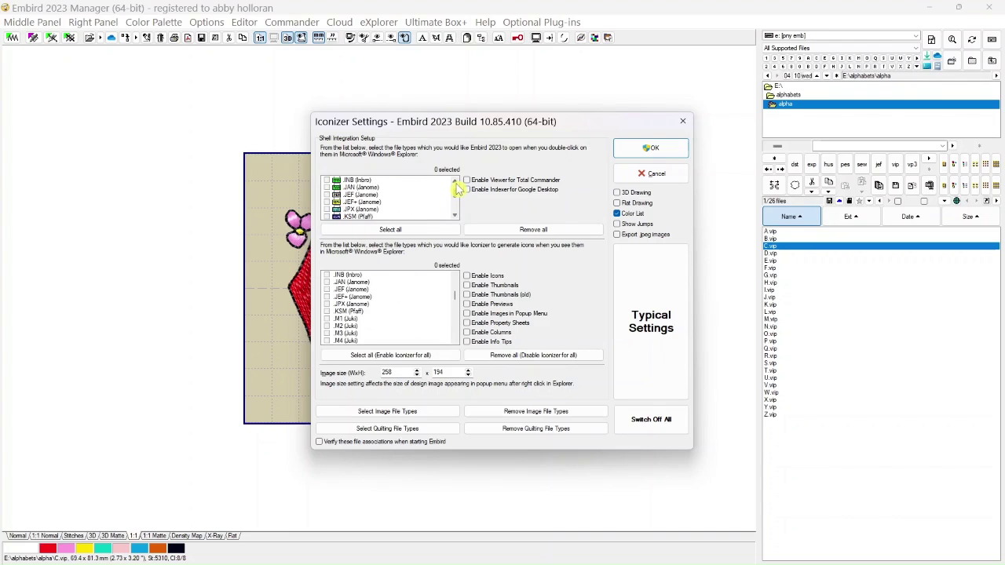
pyautogui.moveTo(458, 186); pyautogui.dragTo(456, 183)
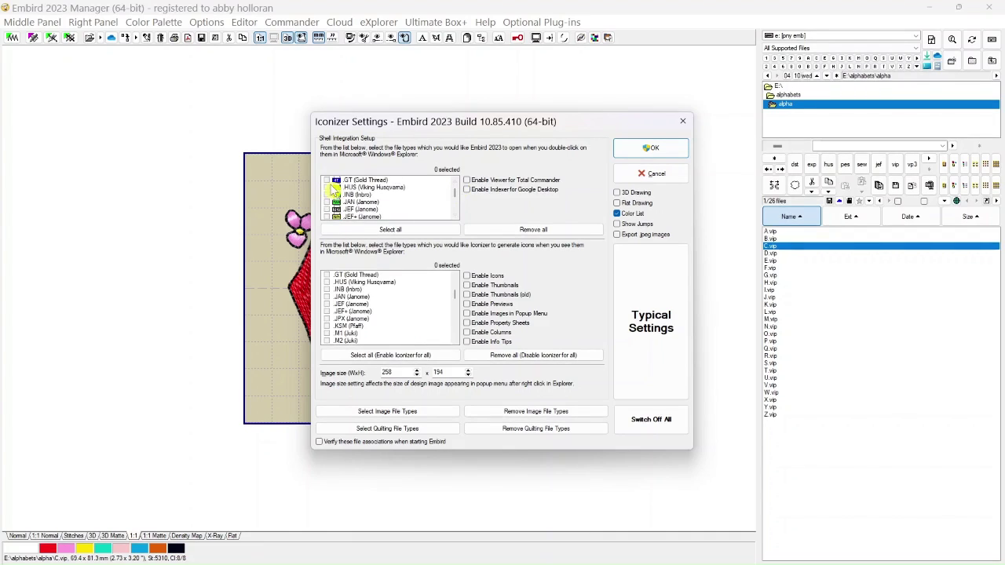
pyautogui.click(331, 190)
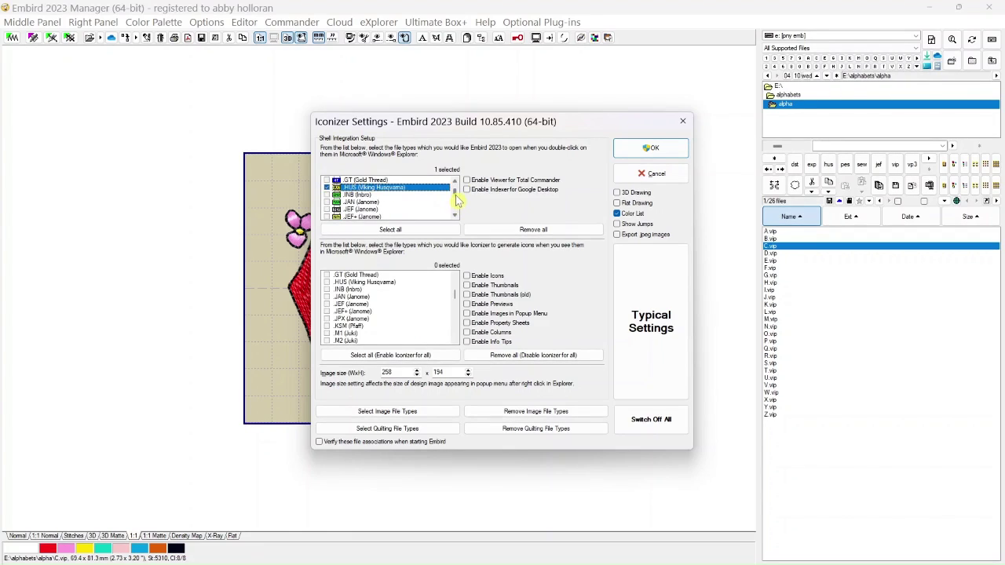
# Add .VIP, .VP3 (Pfaff, Viking Husqvarna) and .DST (Tajima) to the file types Embird opens from Windows Explorer.
pyautogui.scroll(-5, 458, 203)
pyautogui.scroll(-5, 457, 204)
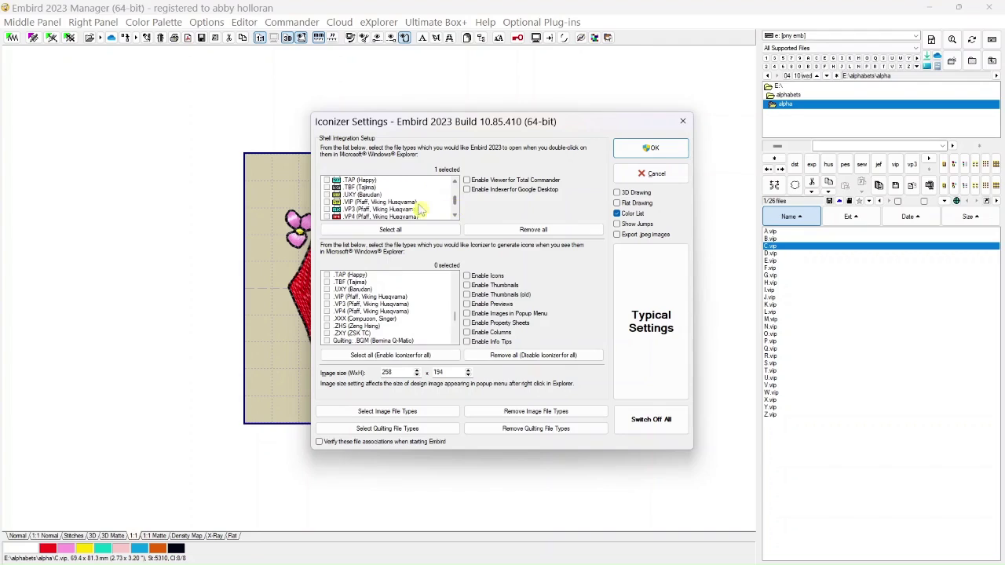
pyautogui.click(327, 203)
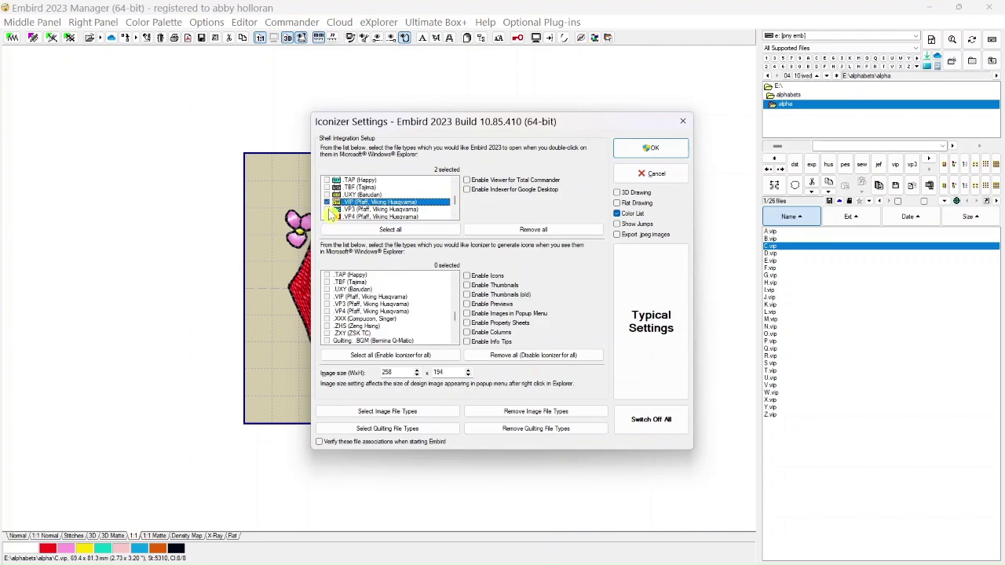
pyautogui.click(328, 210)
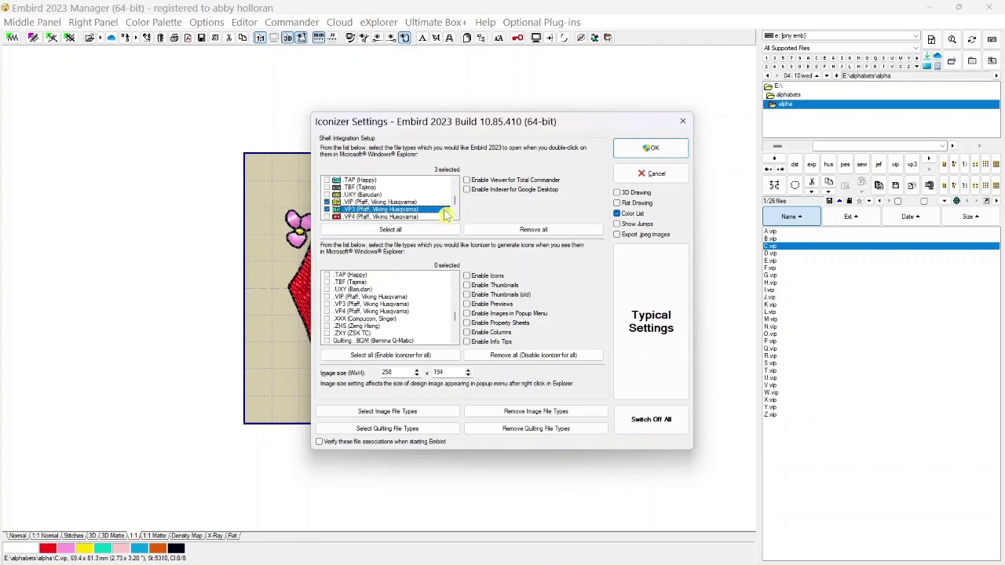
pyautogui.scroll(10, 456, 201)
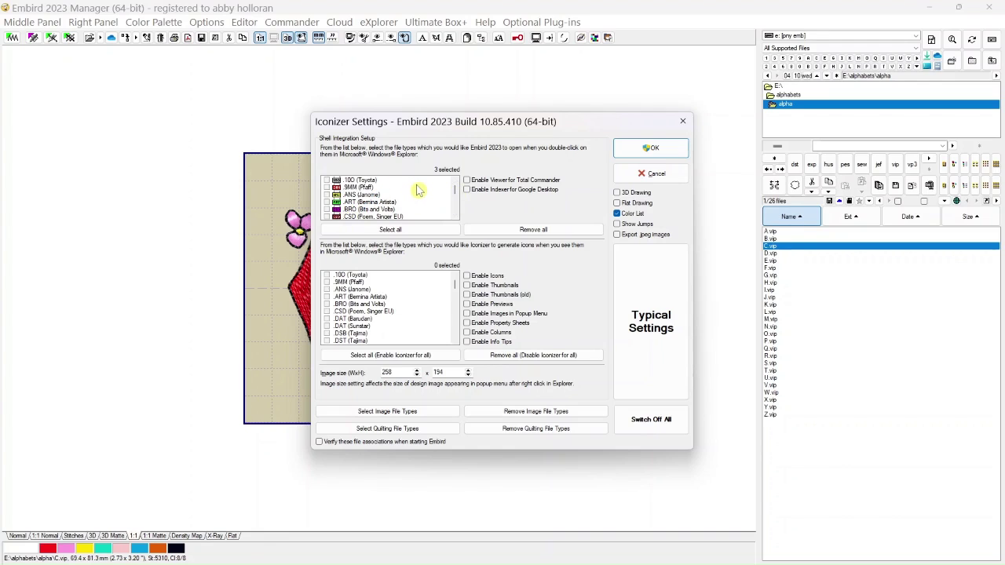
pyautogui.scroll(-3, 418, 190)
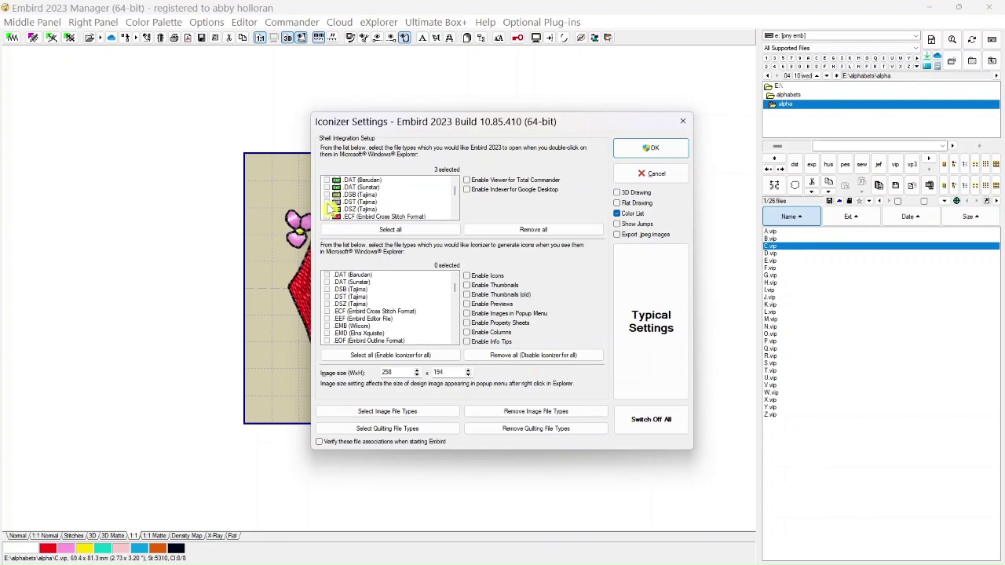
pyautogui.click(327, 201)
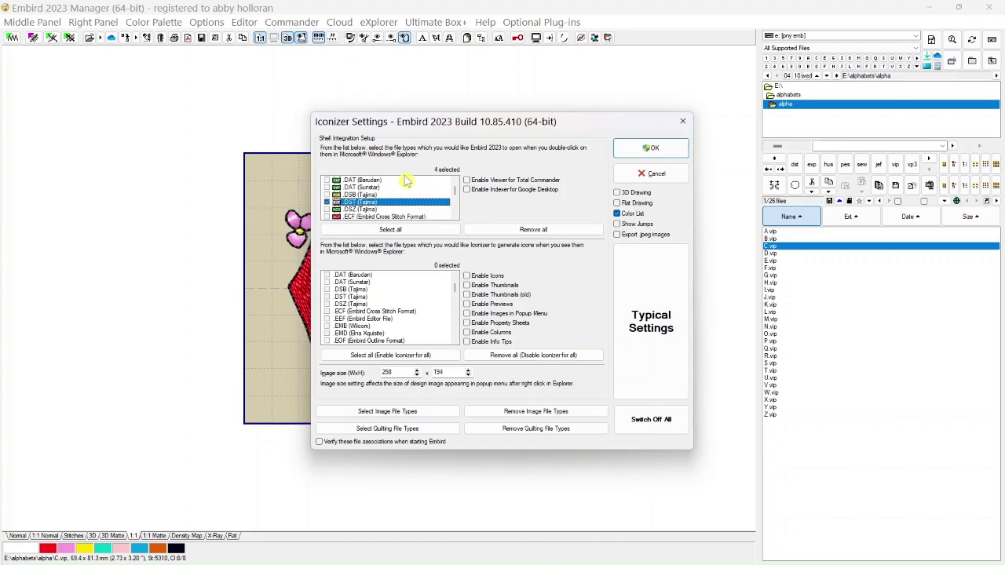
pyautogui.scroll(-1, 459, 197)
pyautogui.scroll(-4, 458, 197)
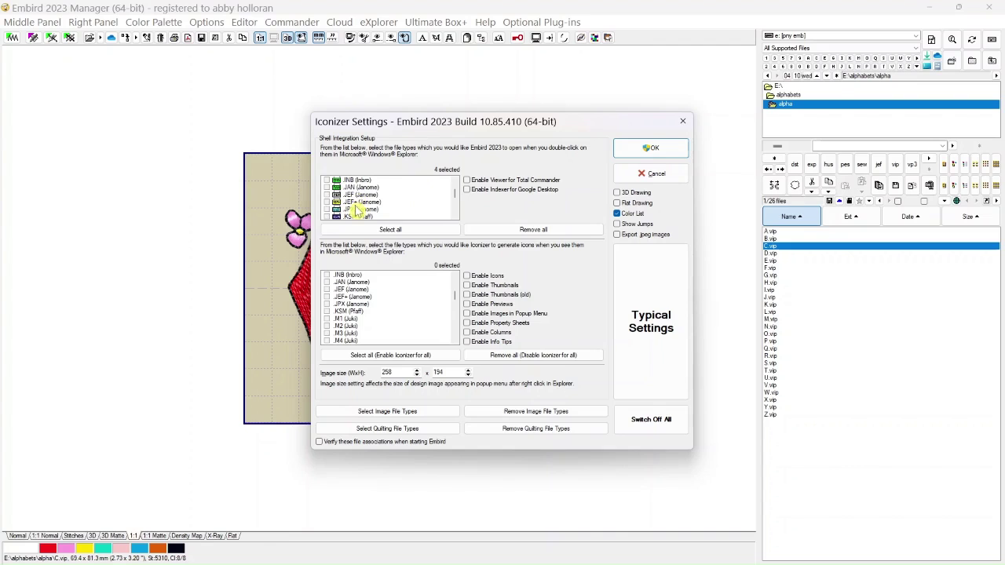
pyautogui.scroll(-4, 411, 193)
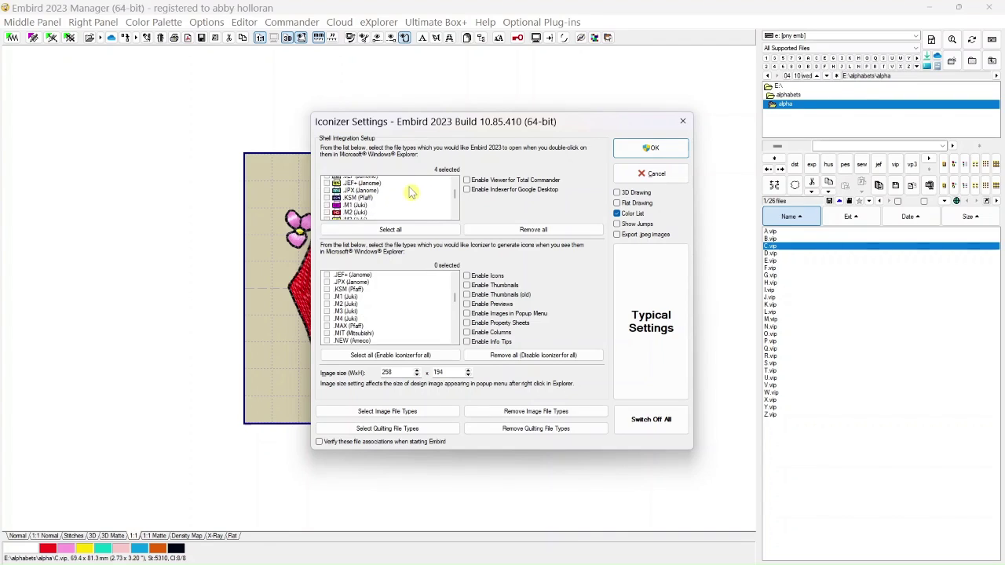
pyautogui.scroll(-3, 411, 193)
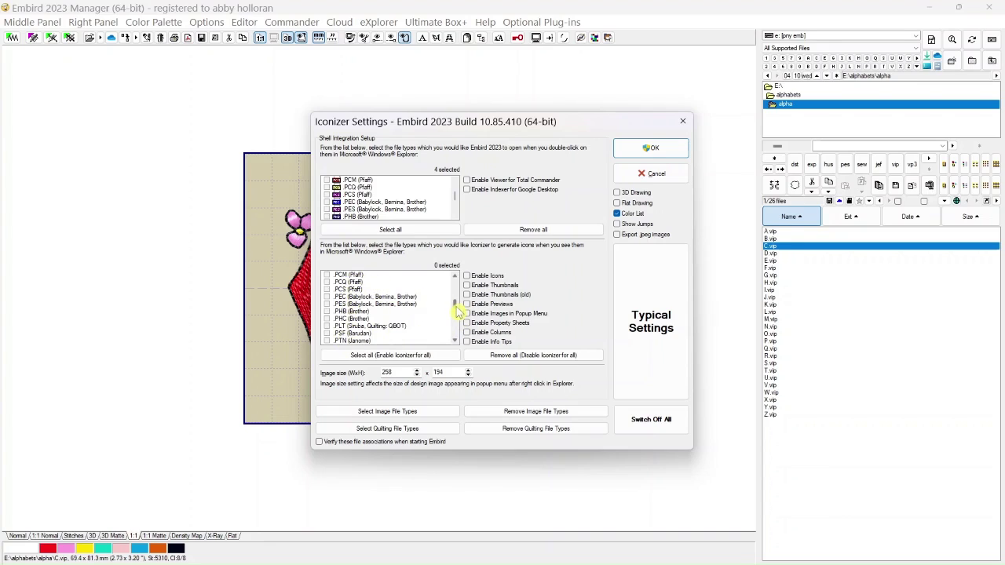
# Select .HUS (Viking Husqvarna) among the file types for which Iconizer generates icons in Windows Explorer.
pyautogui.scroll(2, 458, 311)
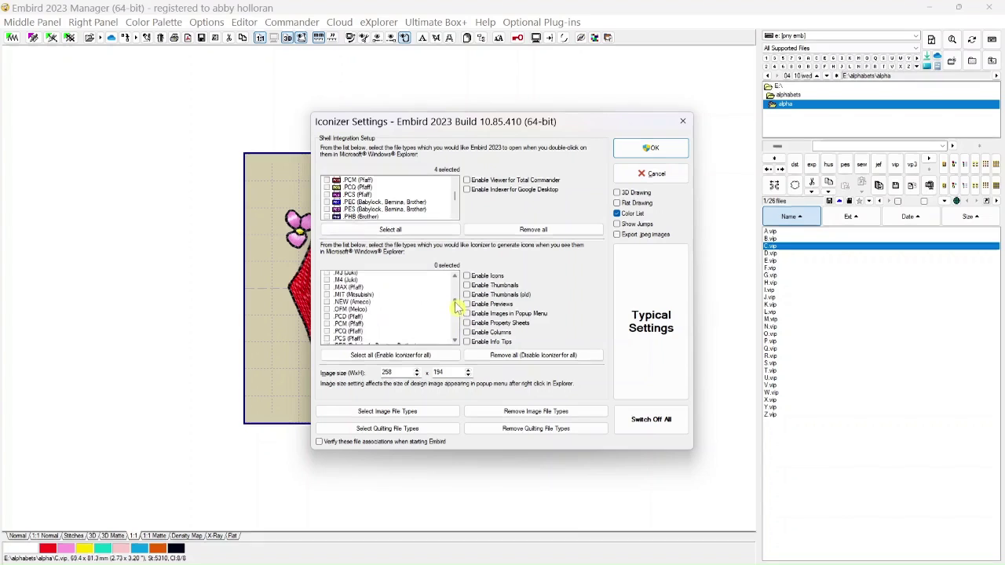
pyautogui.scroll(10, 458, 291)
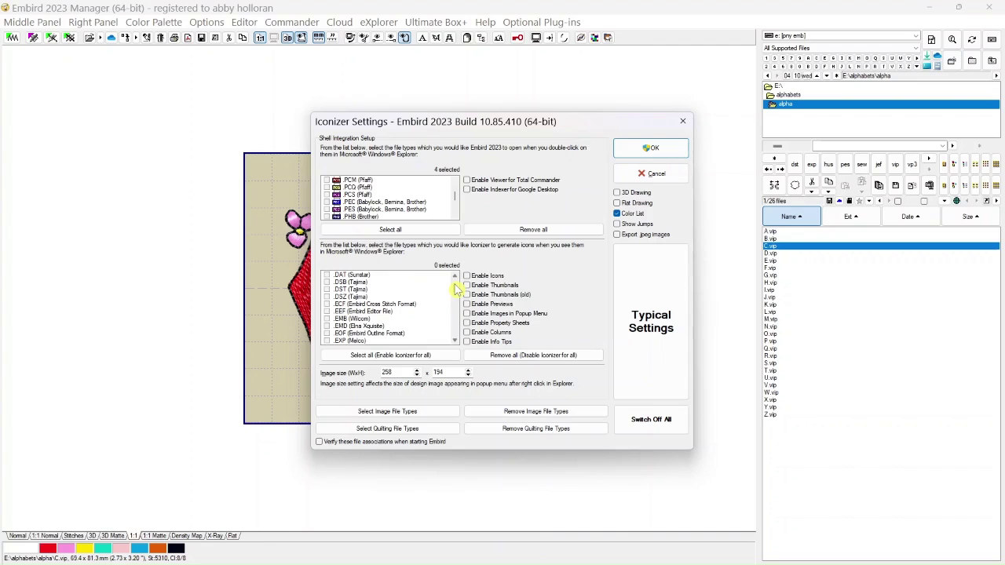
pyautogui.scroll(-3, 448, 314)
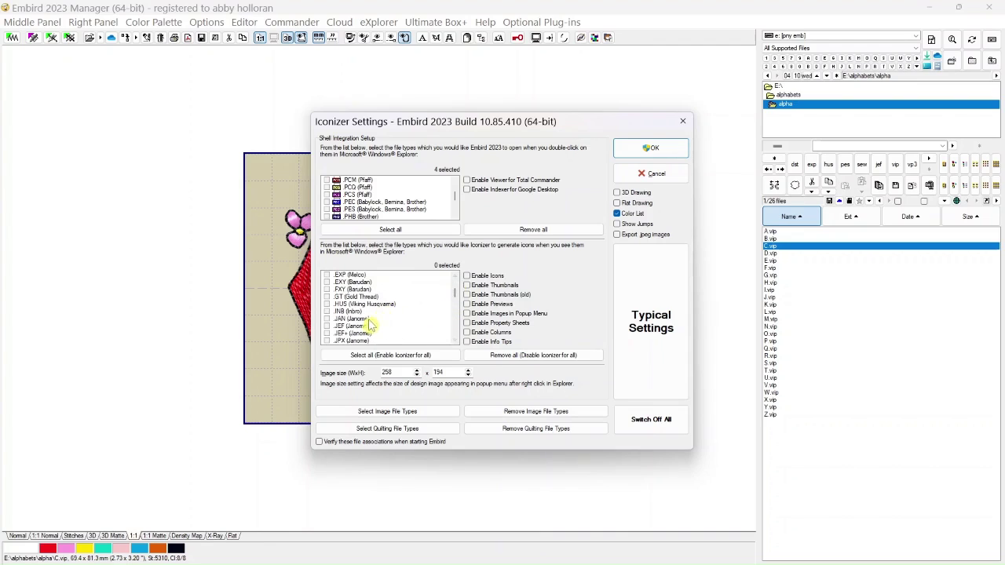
pyautogui.click(326, 304)
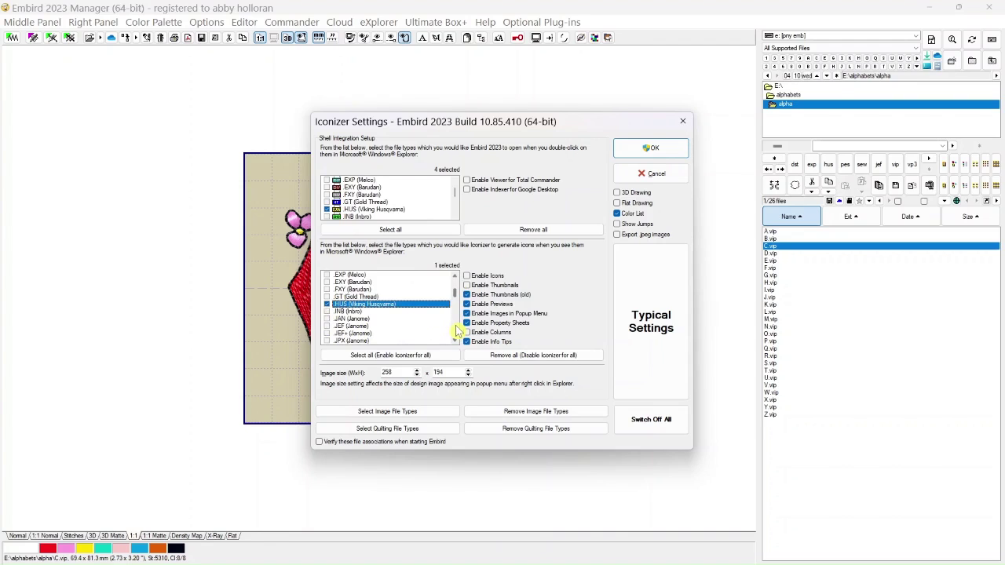
# Add .VIP, .VP3 (Pfaff, Viking Husqvarna) and .DST (Tajima) to the file types Iconizer generates icons for, and apply the Iconizer settings.
pyautogui.scroll(-8, 457, 333)
pyautogui.scroll(-4, 458, 332)
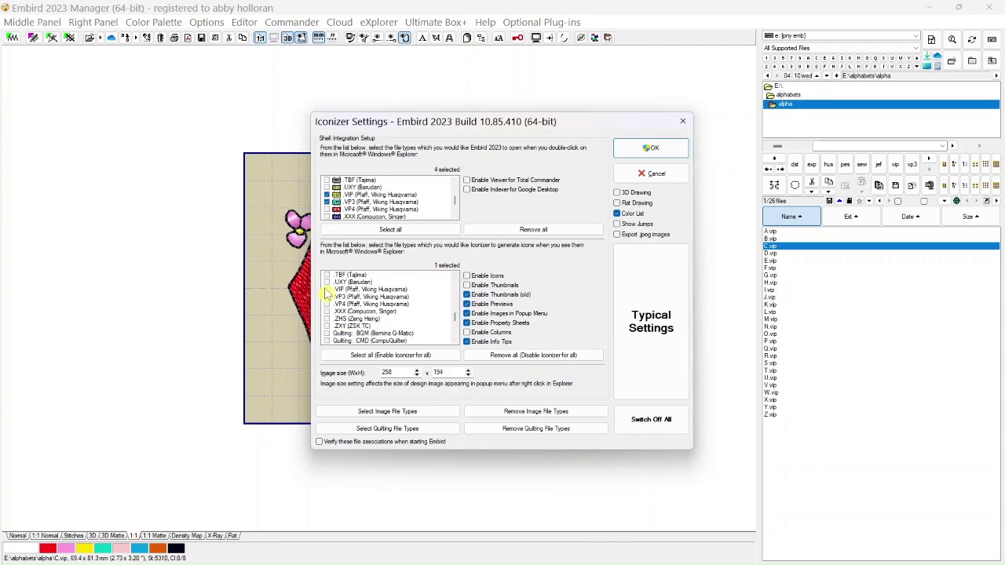
pyautogui.click(326, 289)
pyautogui.click(327, 296)
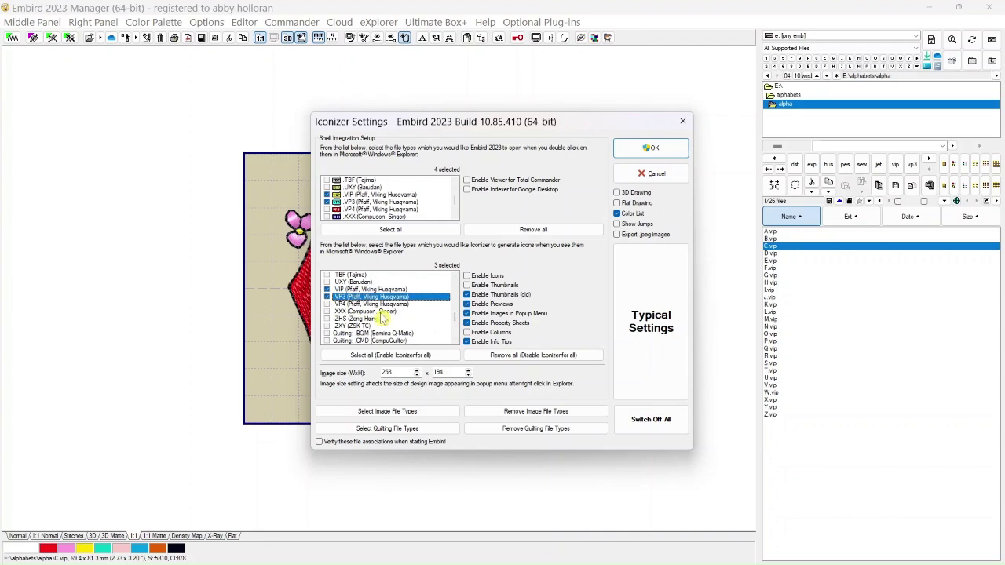
pyautogui.moveTo(456, 318); pyautogui.dragTo(455, 284)
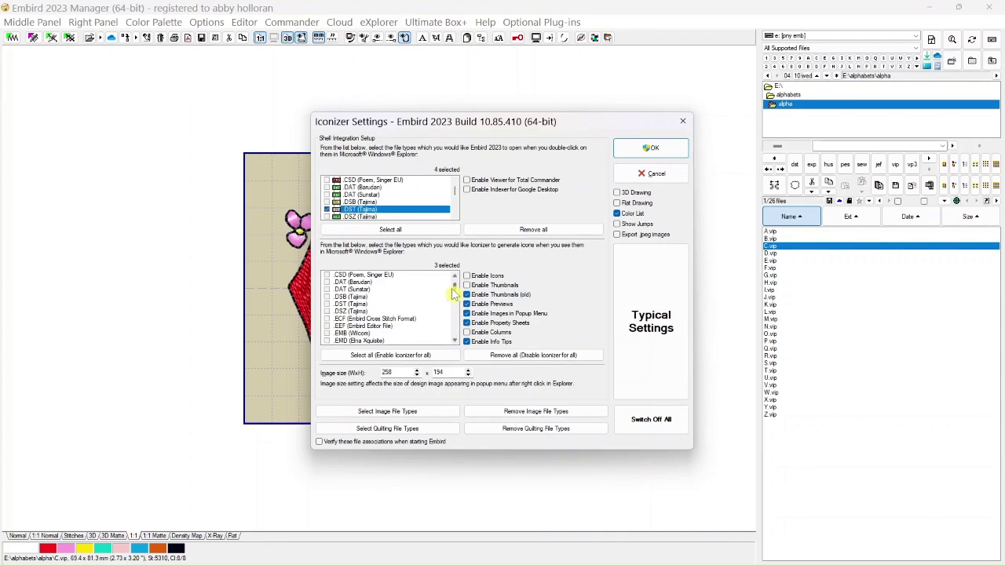
pyautogui.click(327, 304)
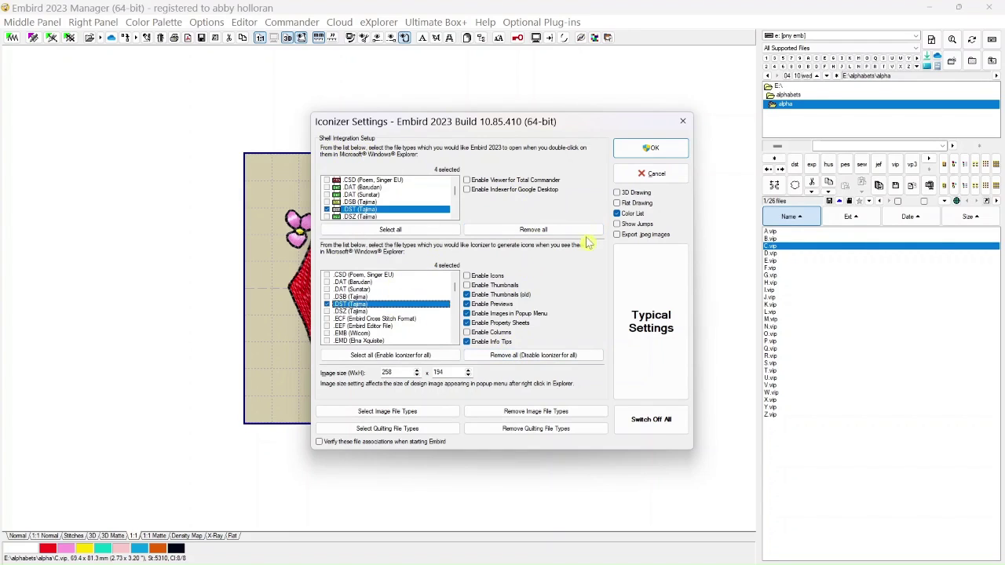
pyautogui.click(651, 151)
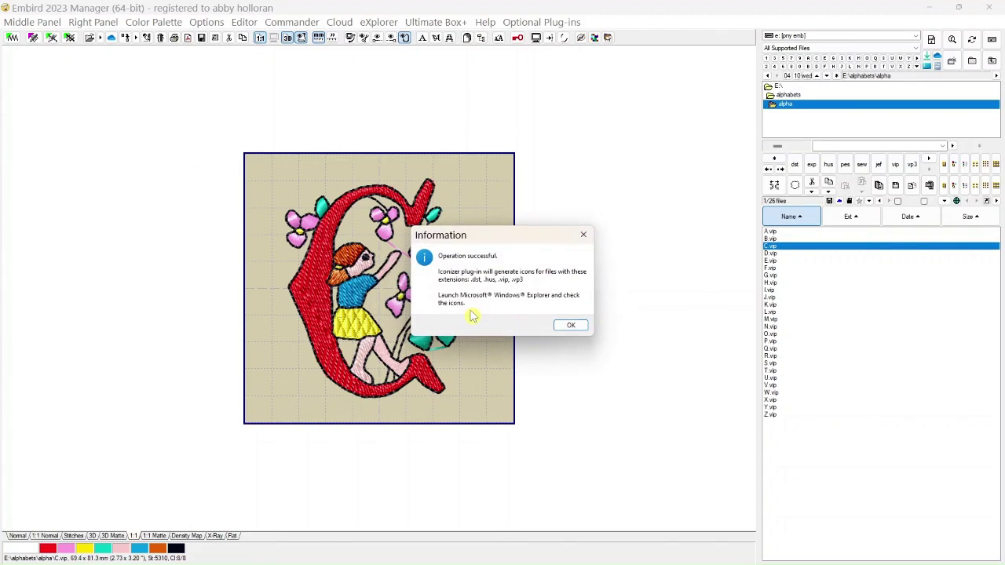
pyautogui.click(566, 327)
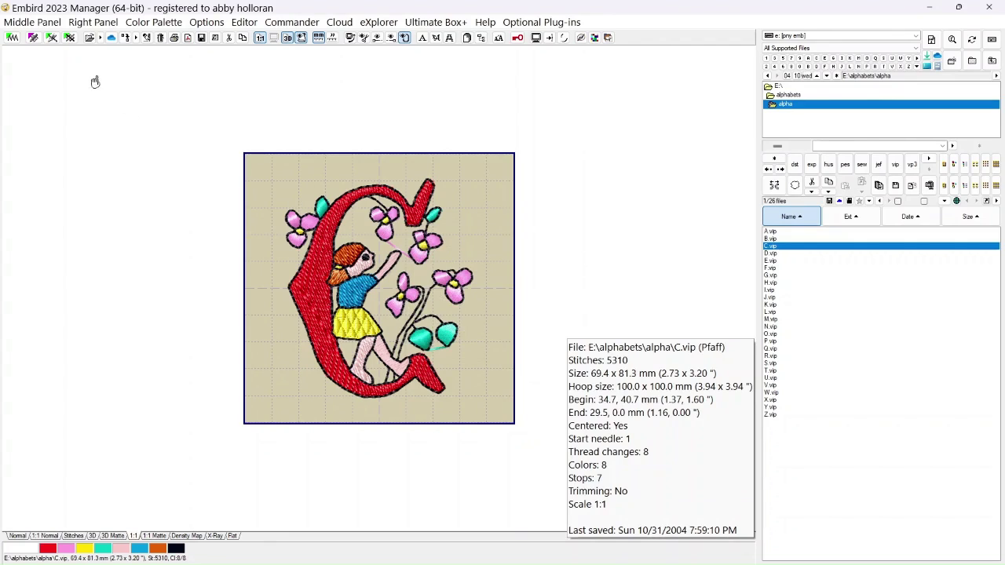
# Turn on Preview and Preview Files for the right panel, and select E.vip to preview it.
pyautogui.click(92, 24)
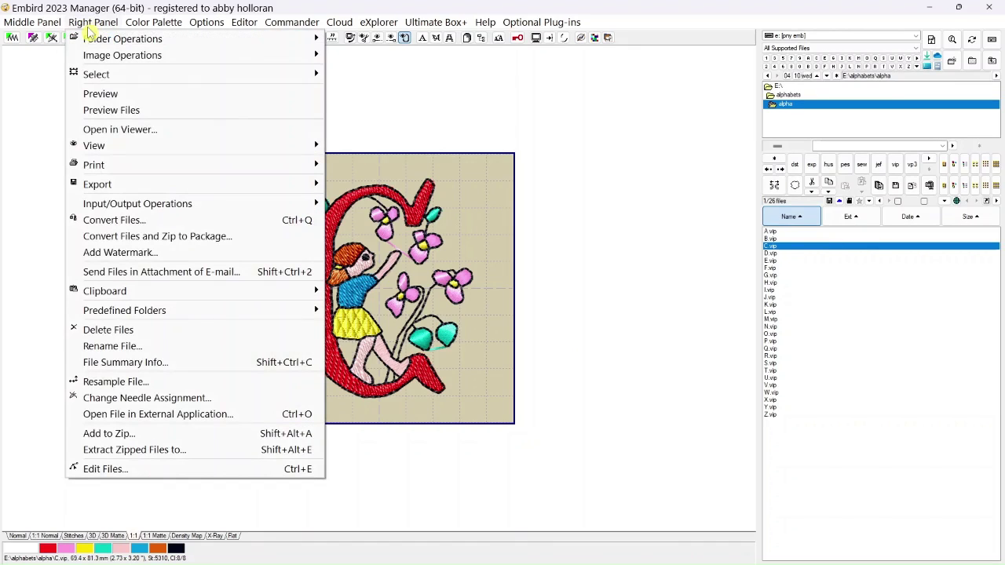
pyautogui.click(92, 95)
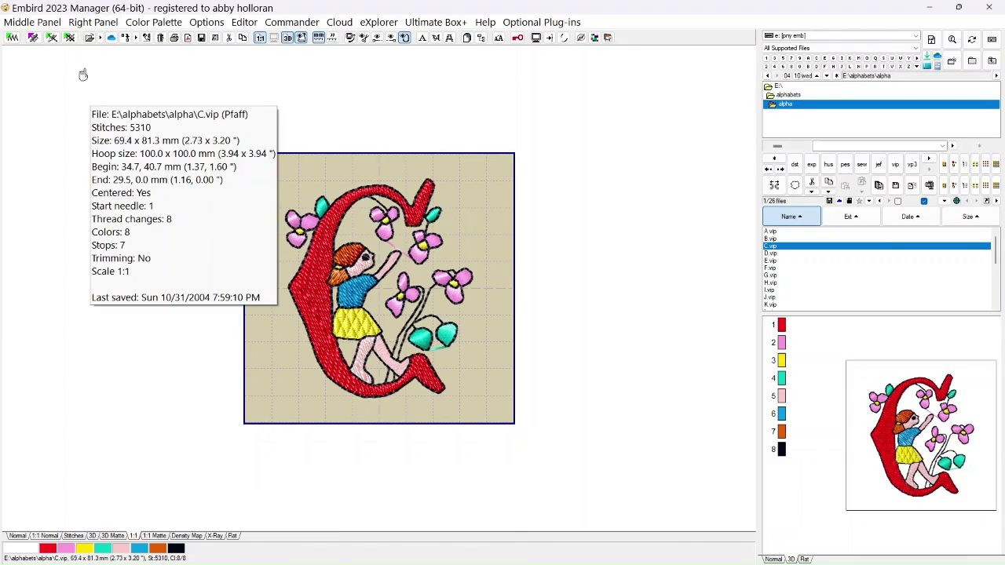
pyautogui.click(94, 22)
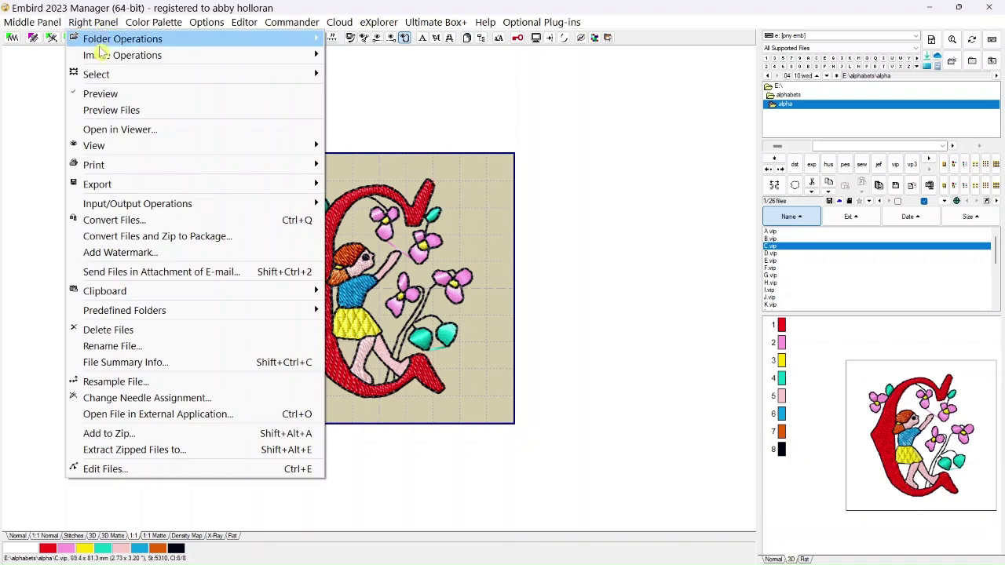
pyautogui.click(82, 114)
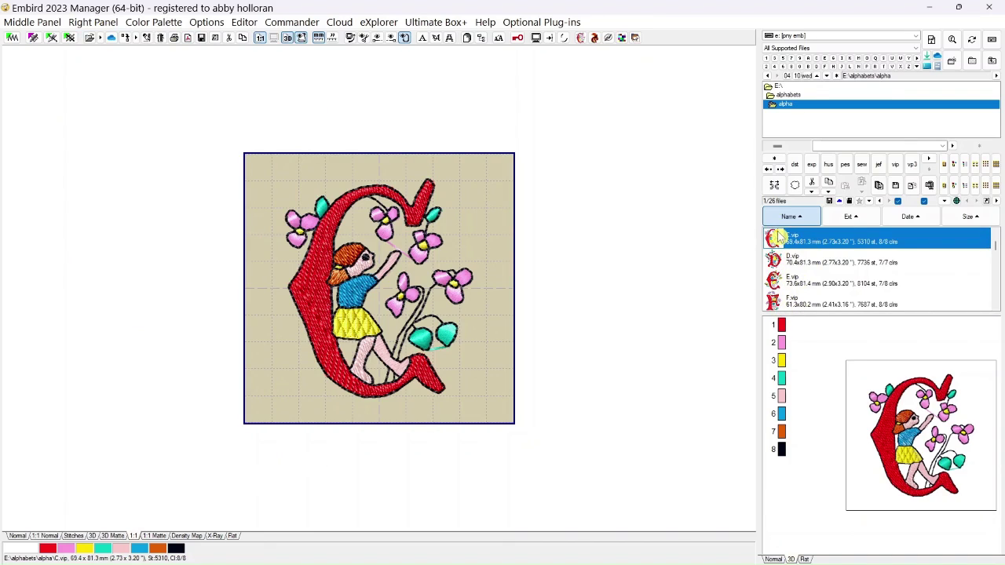
pyautogui.click(801, 287)
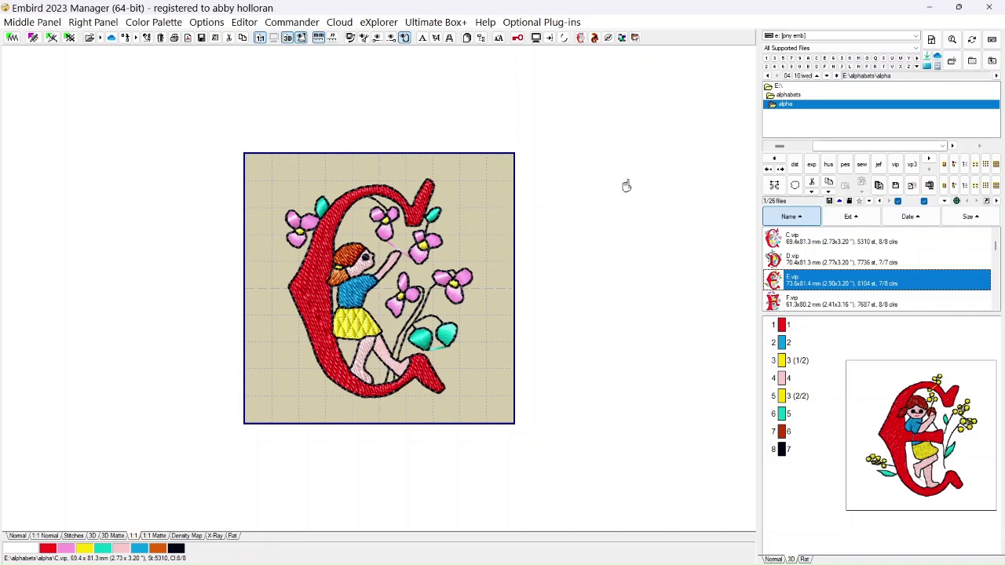
# Turn off the automatic creation of backup files (*.bak).
pyautogui.click(211, 25)
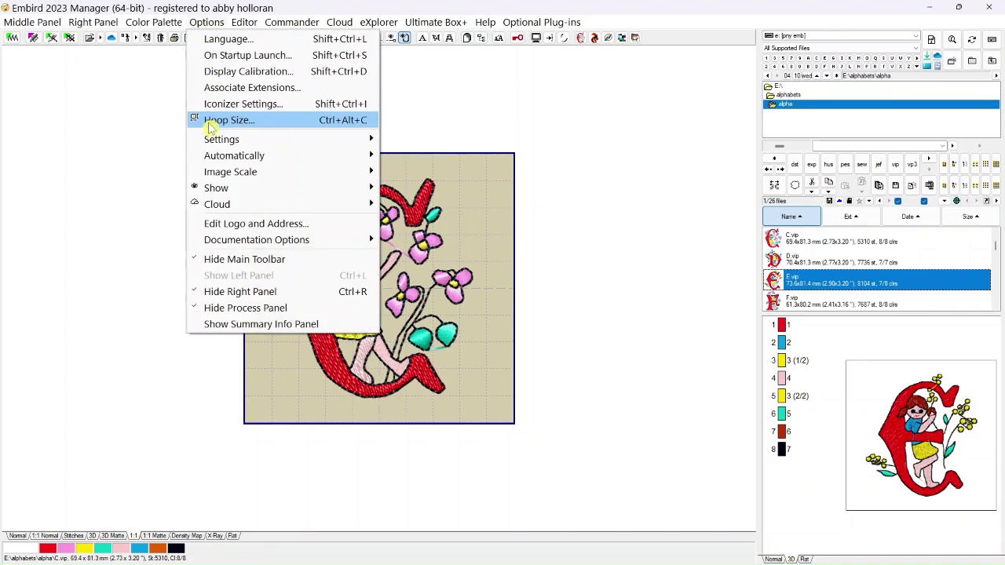
pyautogui.moveTo(216, 145)
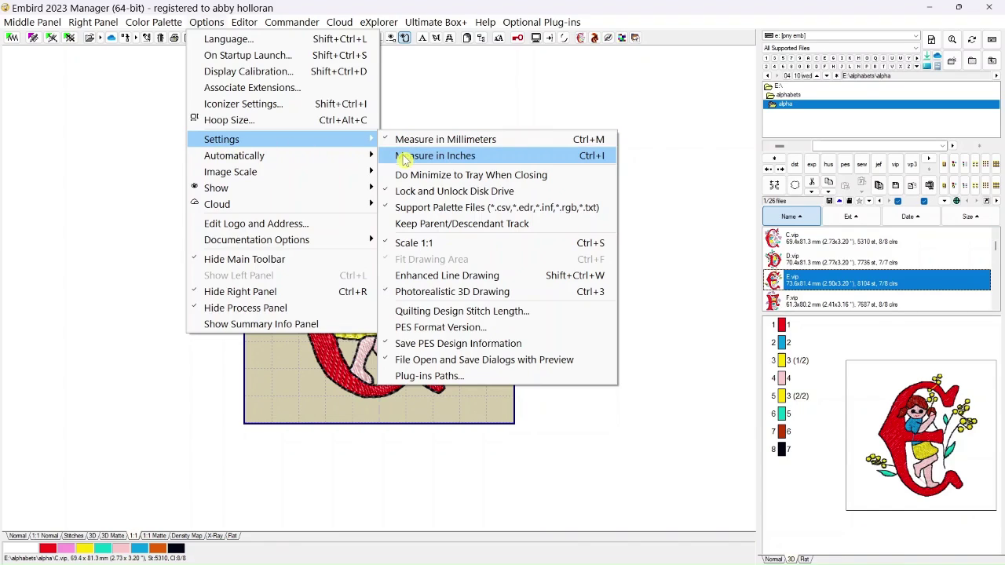
pyautogui.moveTo(313, 161)
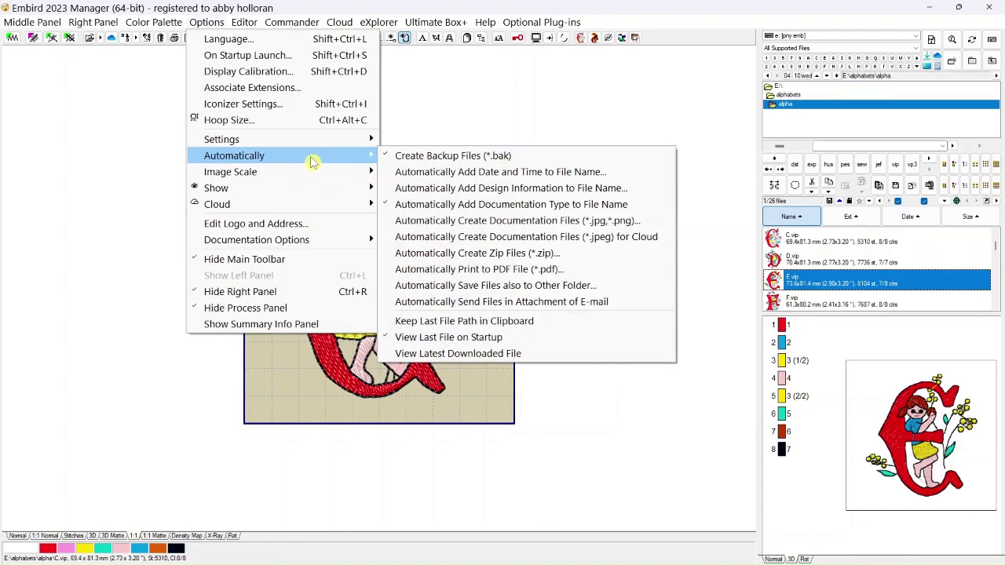
pyautogui.click(387, 157)
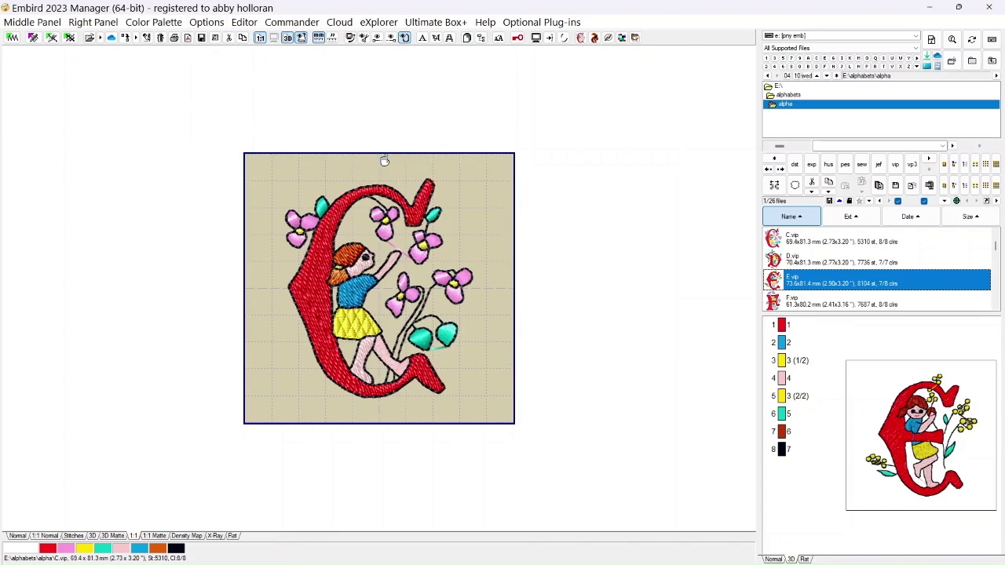
# Turn off the automatic View Last File on Startup option.
pyautogui.click(208, 22)
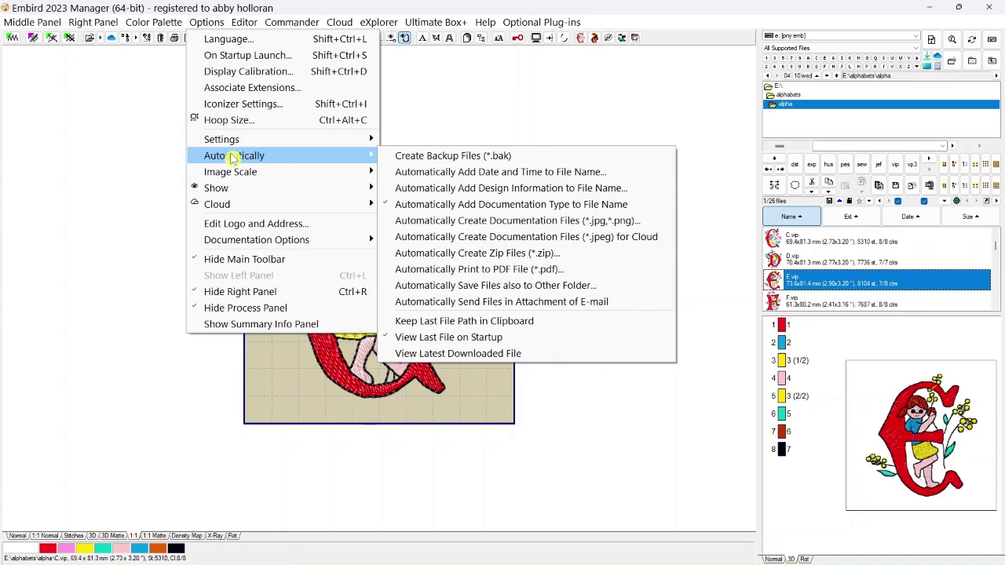
pyautogui.click(224, 23)
pyautogui.click(224, 23)
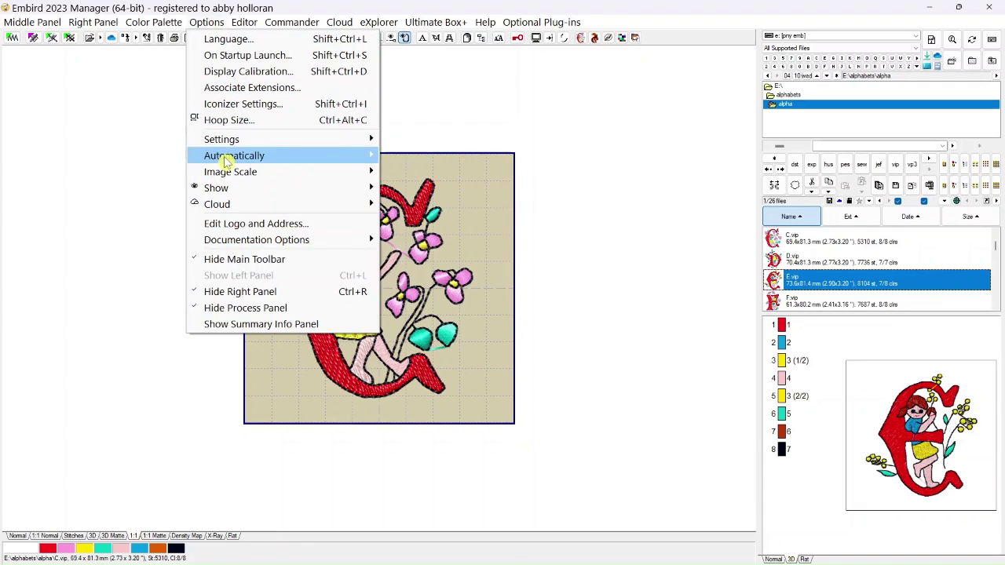
pyautogui.moveTo(228, 158)
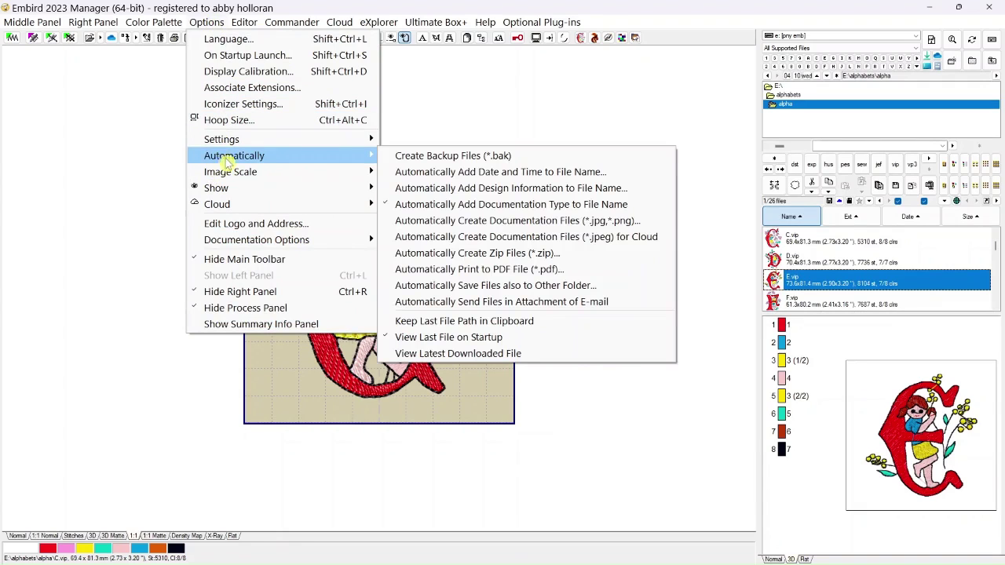
pyautogui.click(392, 340)
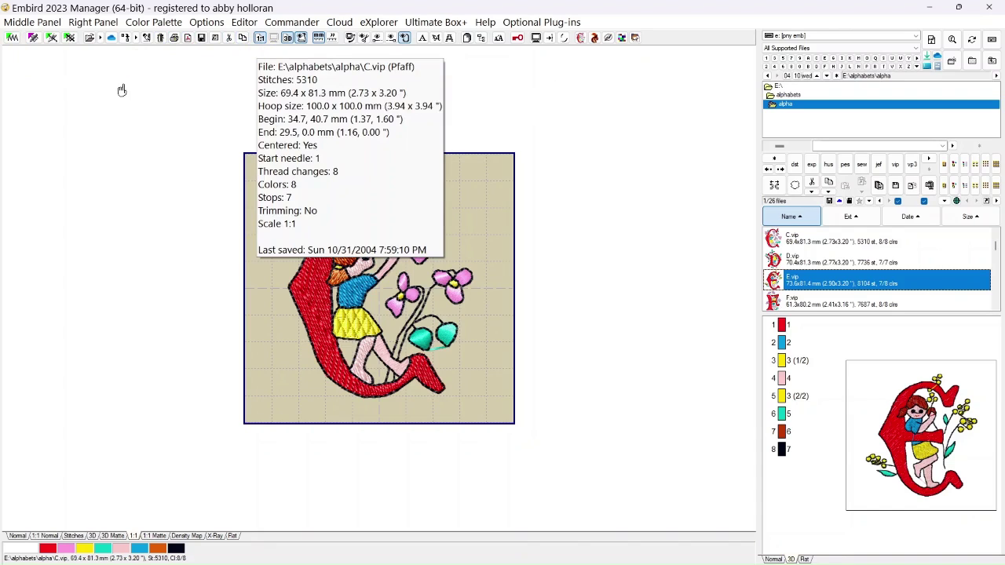
# Switch to Embird Editor with E.vip loaded and delete the selected letter design from the hoop.
pyautogui.click(245, 22)
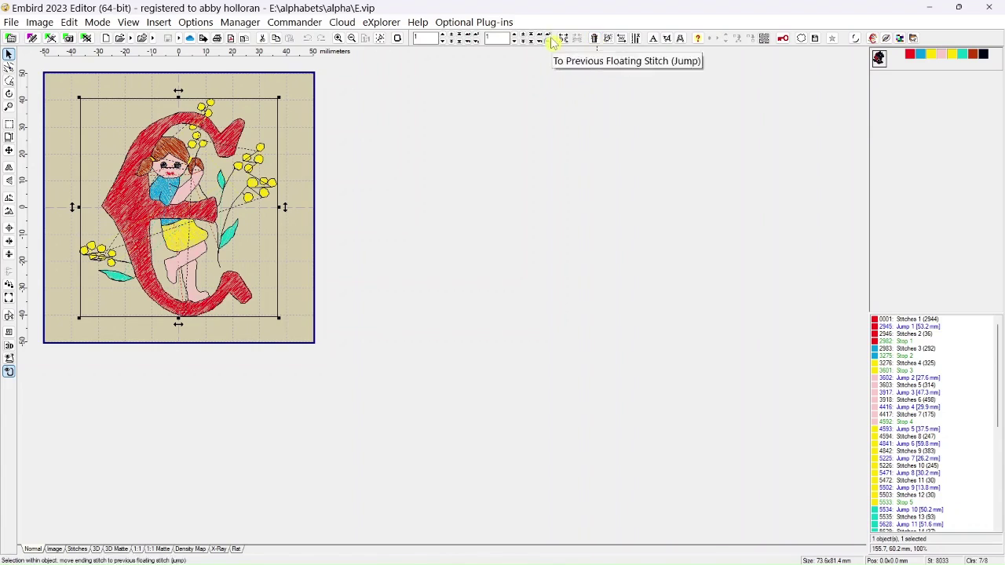
pyautogui.click(594, 41)
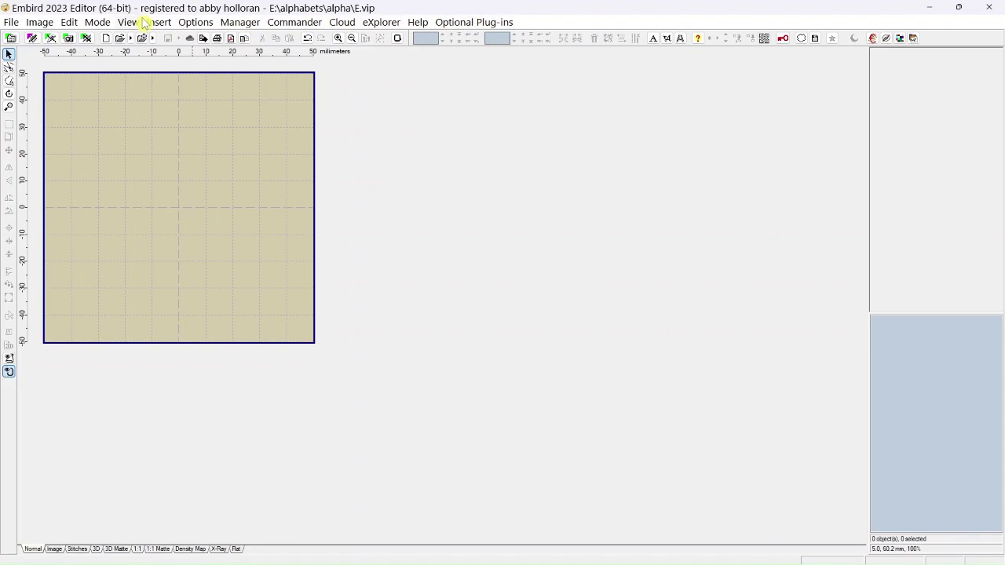
pyautogui.click(43, 23)
pyautogui.click(70, 23)
pyautogui.click(69, 23)
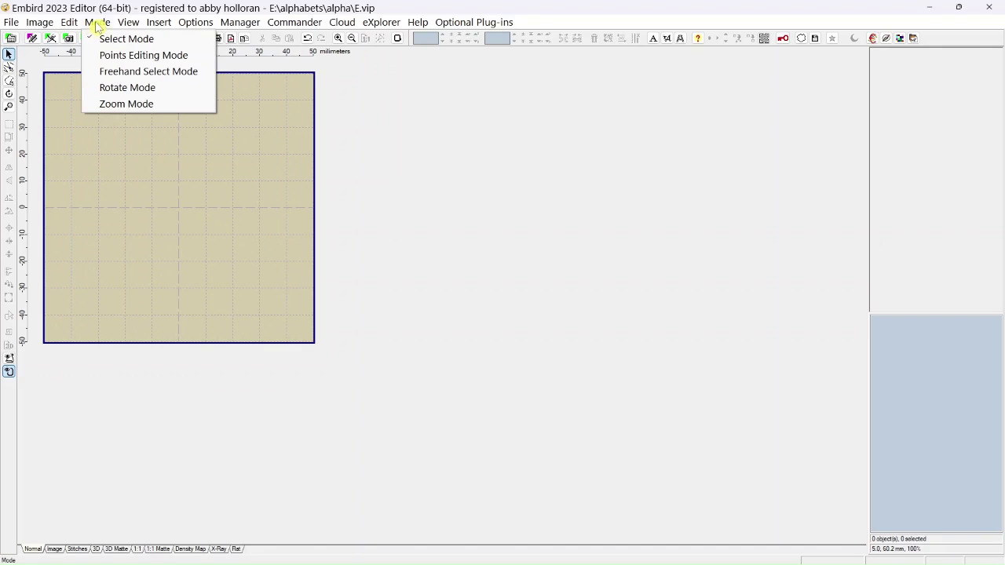
pyautogui.click(97, 24)
pyautogui.click(128, 23)
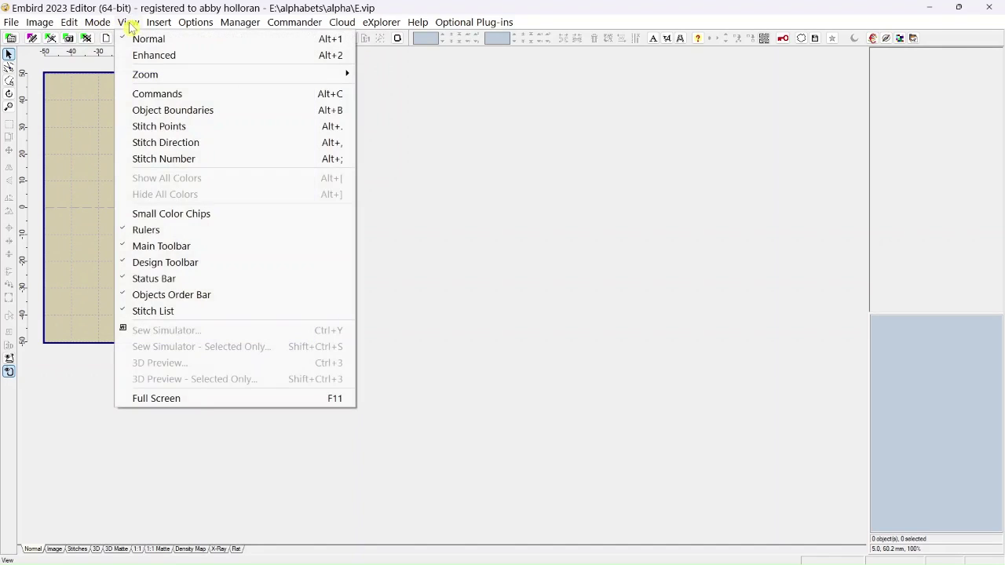
pyautogui.click(348, 103)
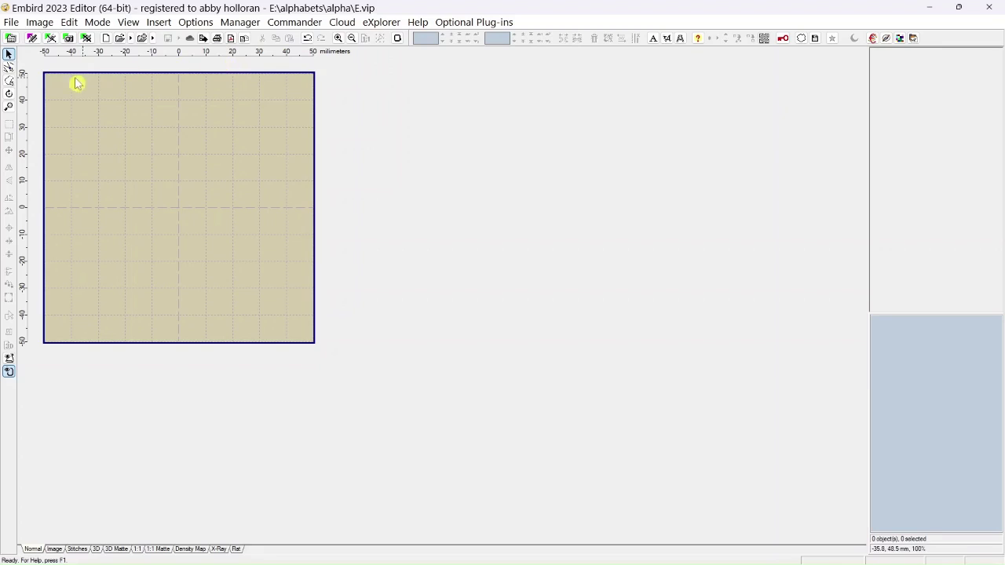
# Change the hoop to Babylock, Brother, Viking, Pfaff (large, 130 x 180 mm) - Vertical and start a new document.
pyautogui.click(397, 39)
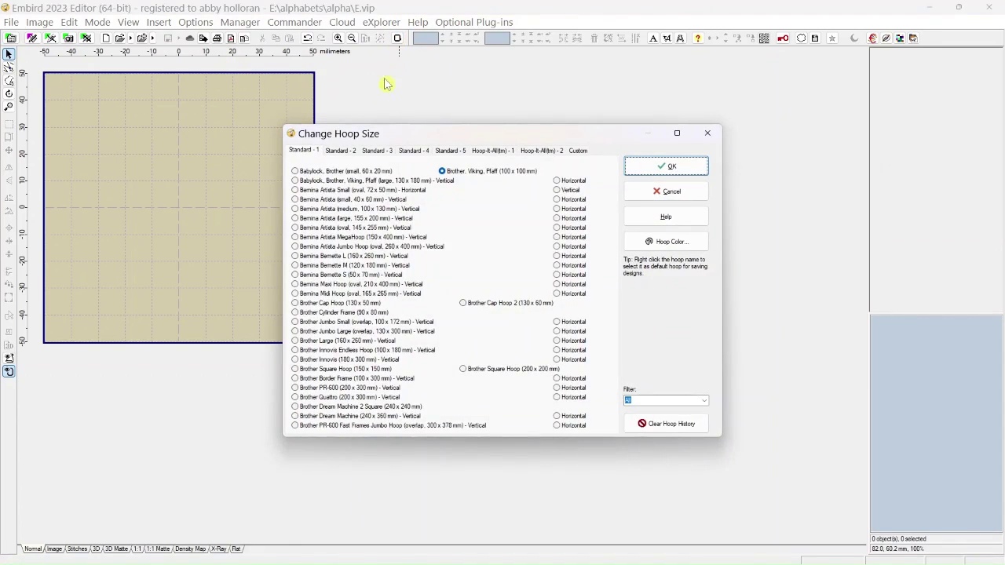
pyautogui.click(296, 182)
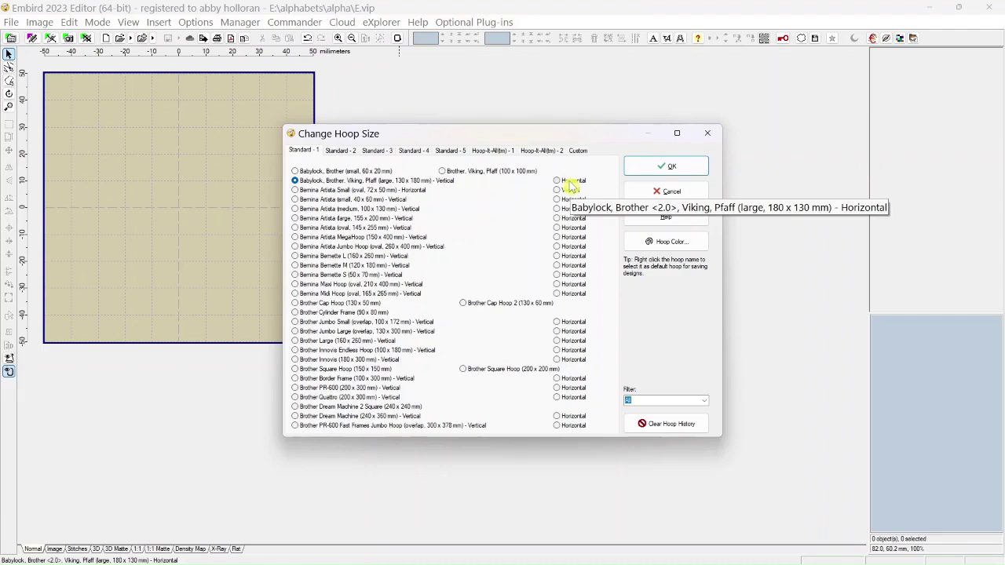
pyautogui.click(660, 168)
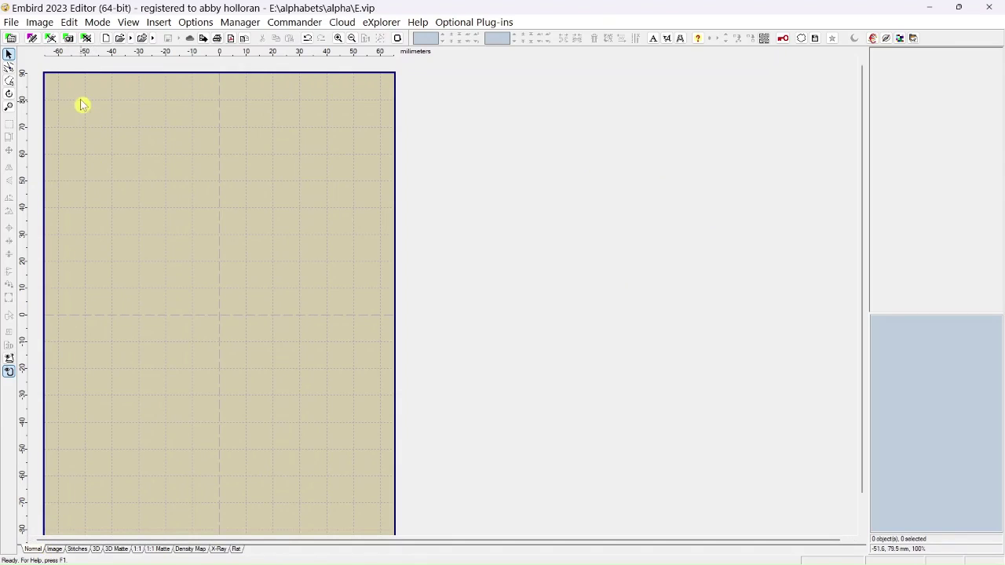
pyautogui.click(11, 23)
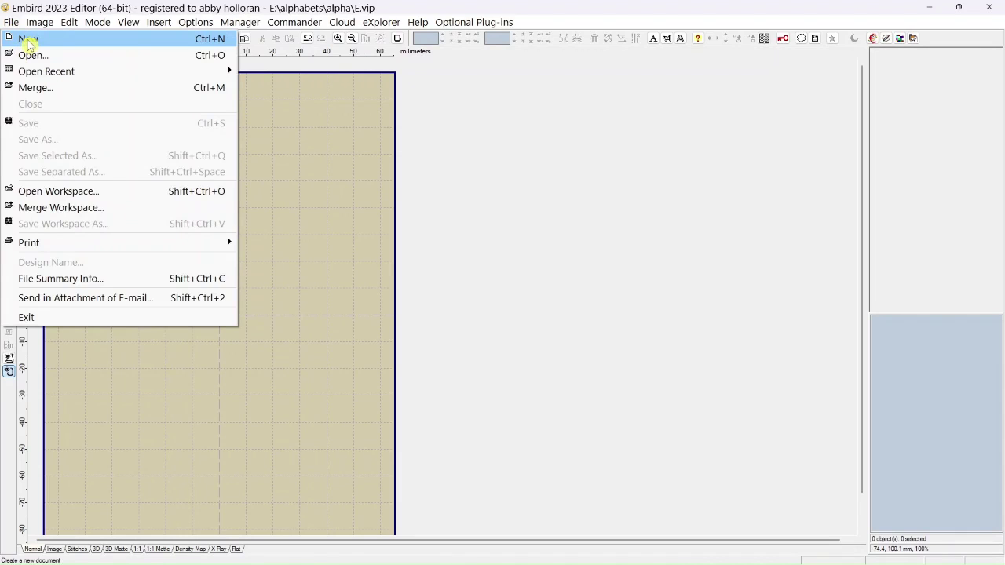
pyautogui.click(28, 41)
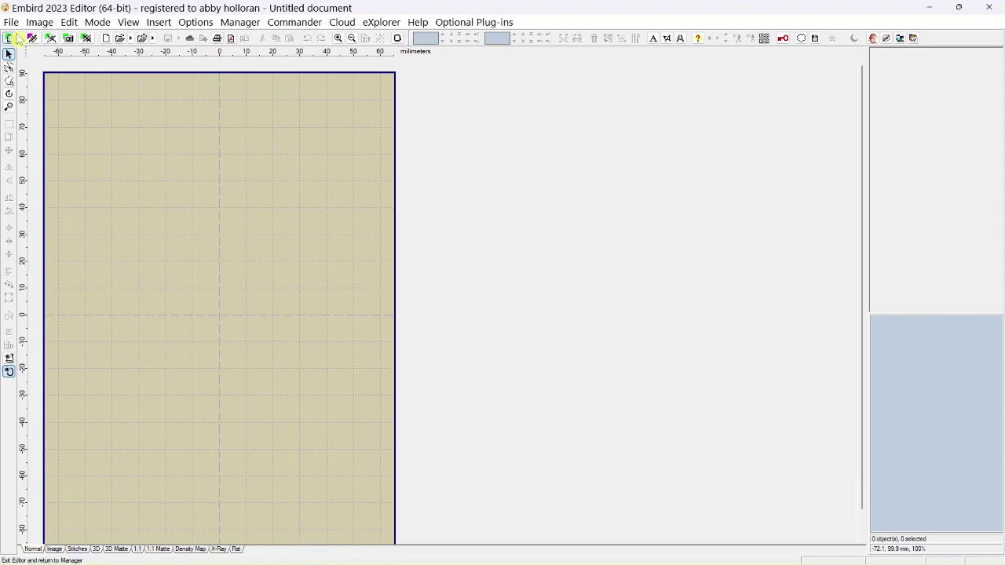
# Start opening a design file and disable the predefined folders screen shown when opening or saving files.
pyautogui.click(12, 25)
pyautogui.click(30, 55)
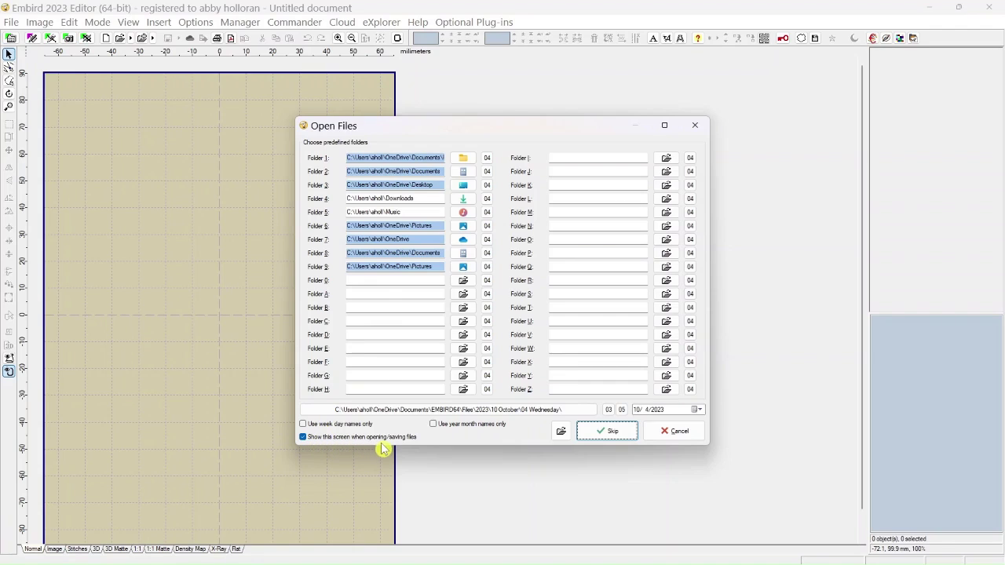
pyautogui.click(304, 438)
pyautogui.click(618, 433)
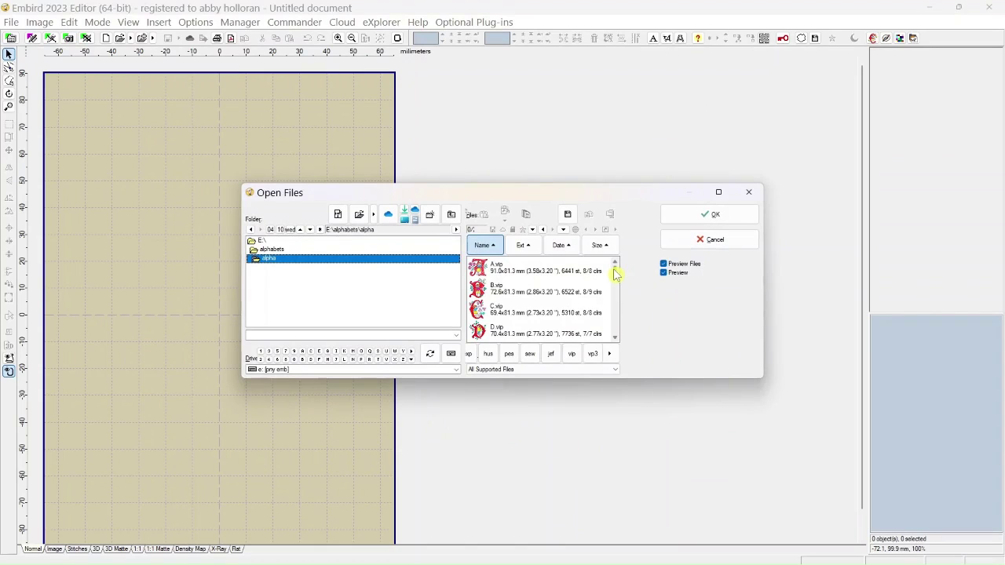
# Browse drive E: to the AD 1125 Tropical Fish folder, inside the Fish folder of the personal designs collection.
pyautogui.doubleClick(262, 242)
pyautogui.doubleClick(286, 286)
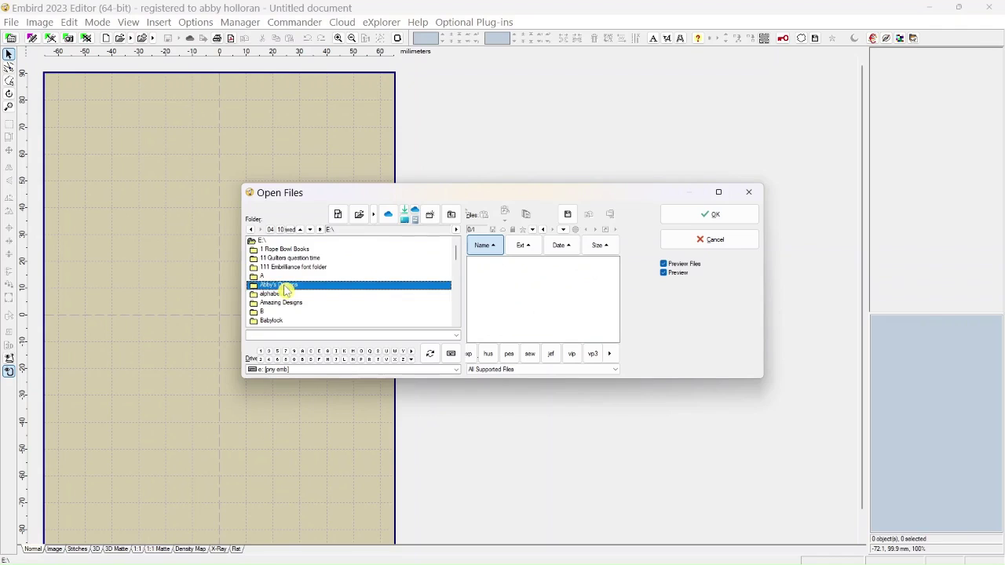
pyautogui.scroll(-8, 299, 271)
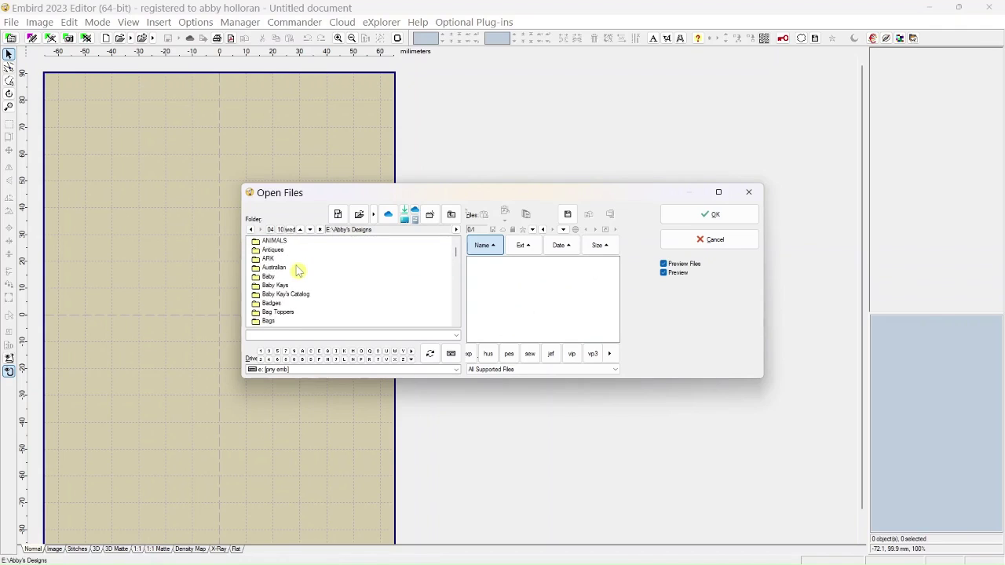
pyautogui.scroll(-8, 299, 271)
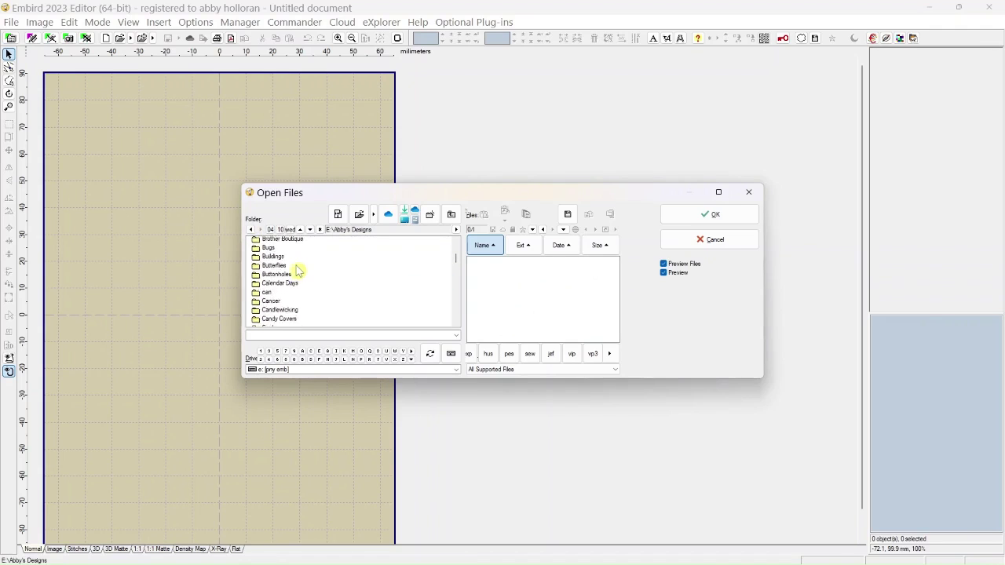
pyautogui.scroll(-8, 298, 271)
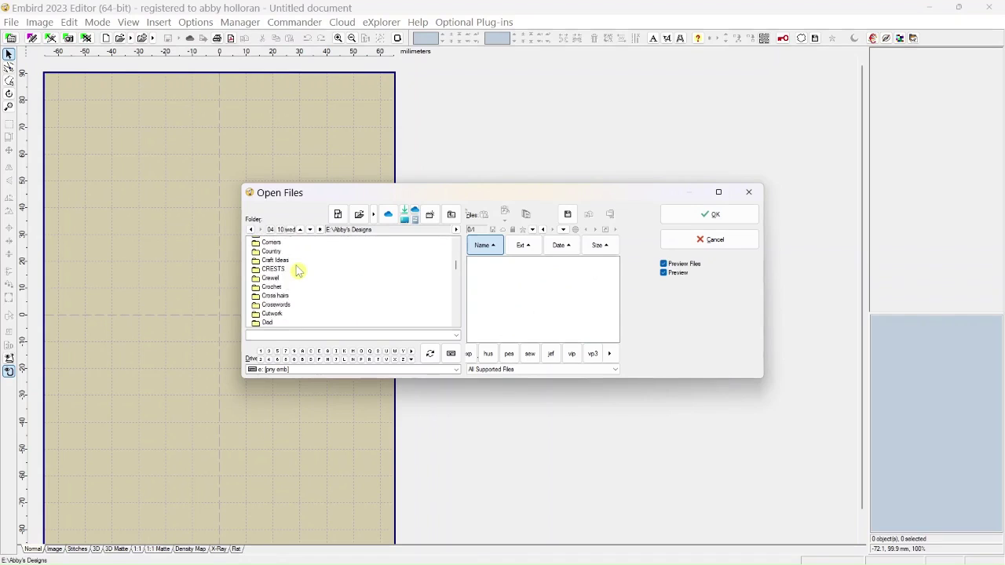
pyautogui.scroll(-8, 298, 271)
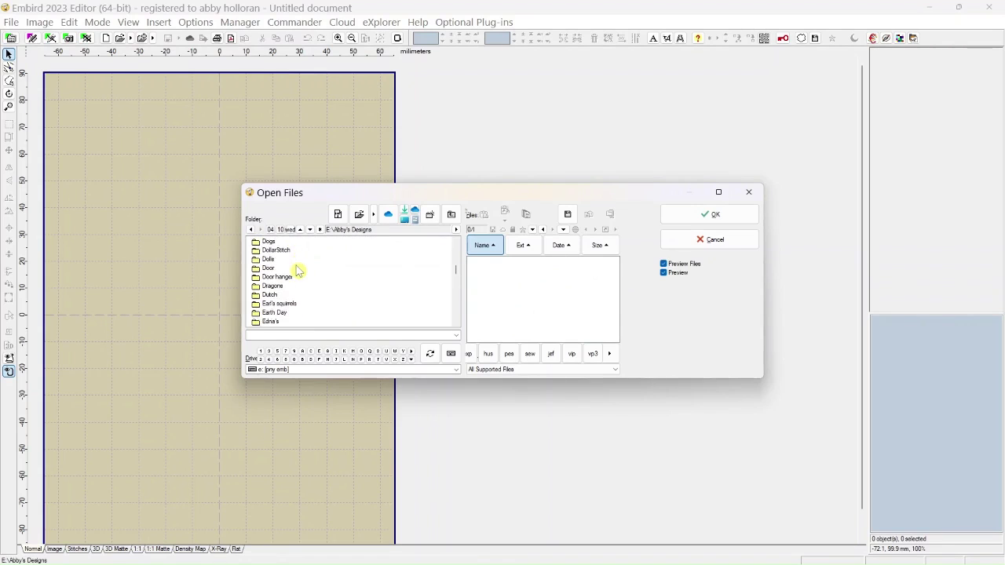
pyautogui.scroll(-8, 299, 271)
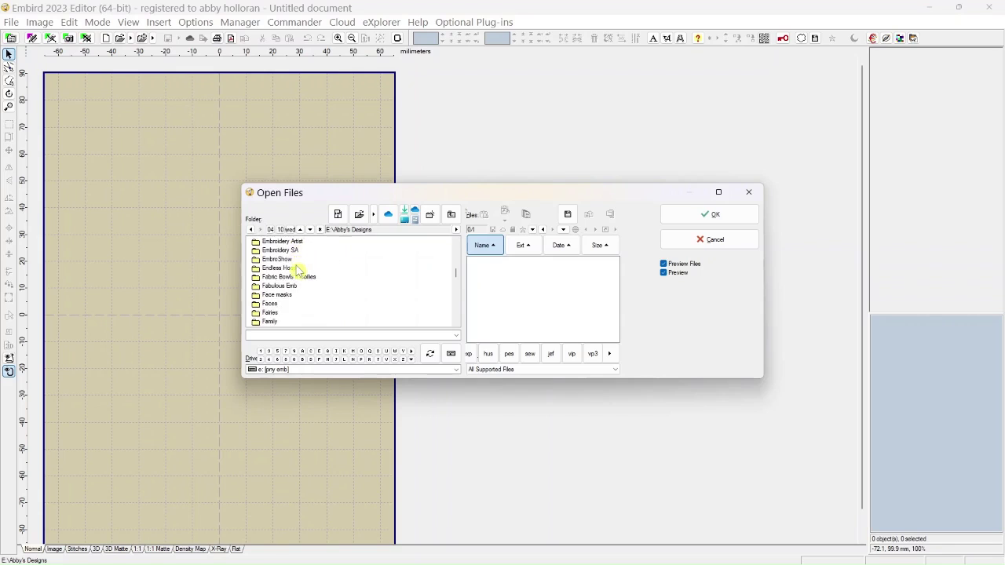
pyautogui.scroll(-4, 299, 271)
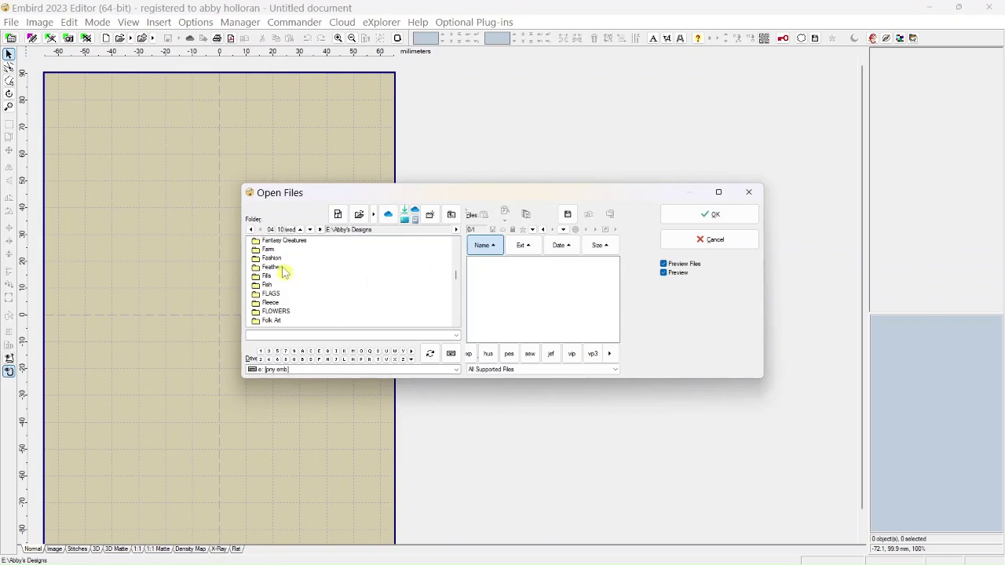
pyautogui.doubleClick(269, 289)
pyautogui.doubleClick(271, 285)
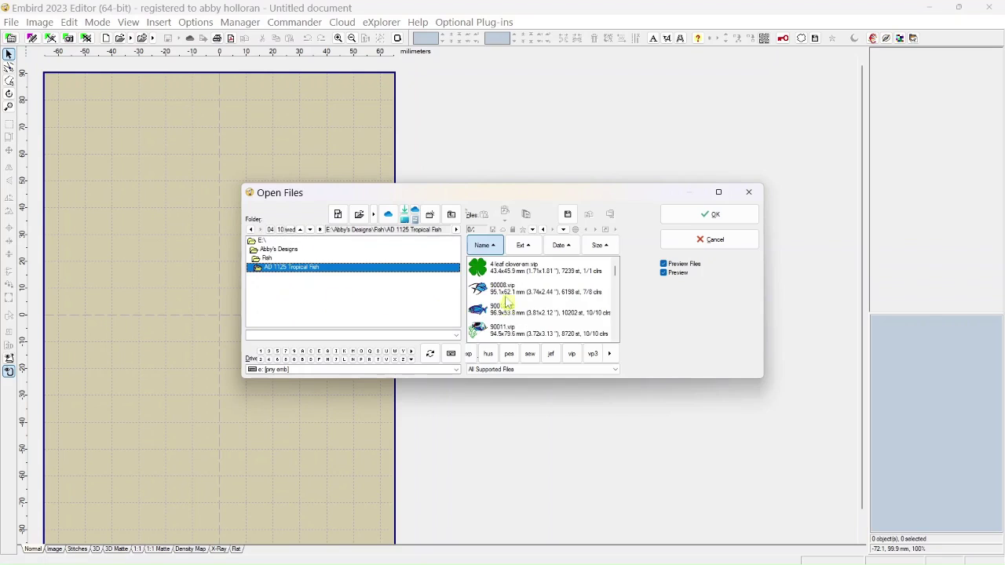
# Open the 90011.vip fish design and clear it by starting a new document.
pyautogui.click(501, 334)
pyautogui.click(686, 220)
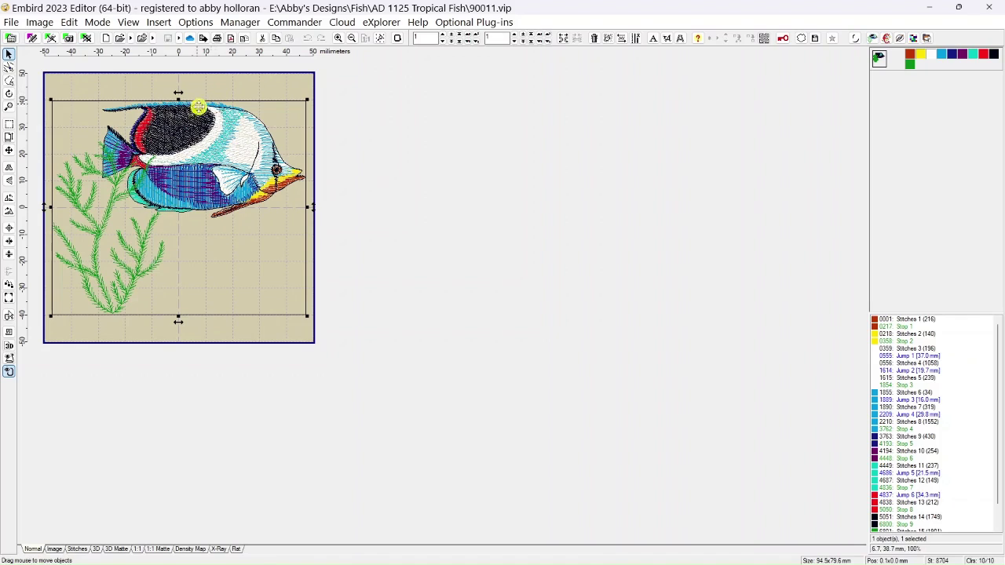
pyautogui.click(107, 43)
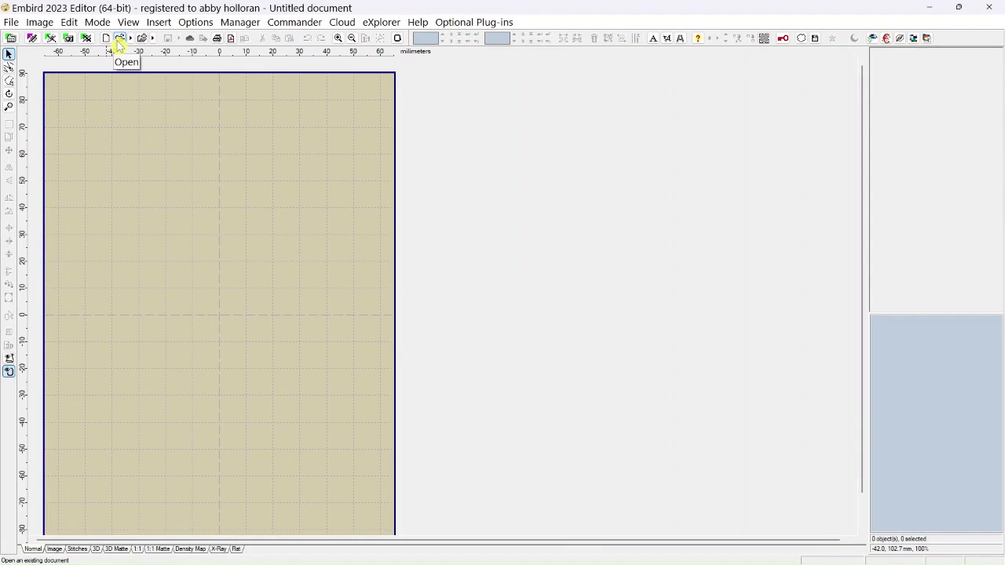
# Open the 90008.vip design from the AD 1125 Tropical Fish folder in the empty document.
pyautogui.click(121, 40)
pyautogui.click(486, 291)
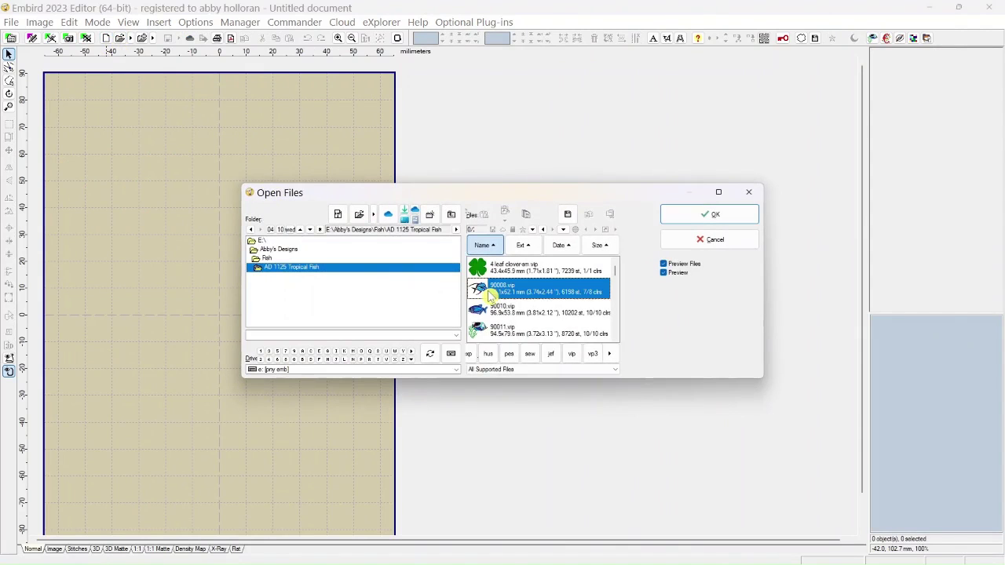
pyautogui.click(676, 216)
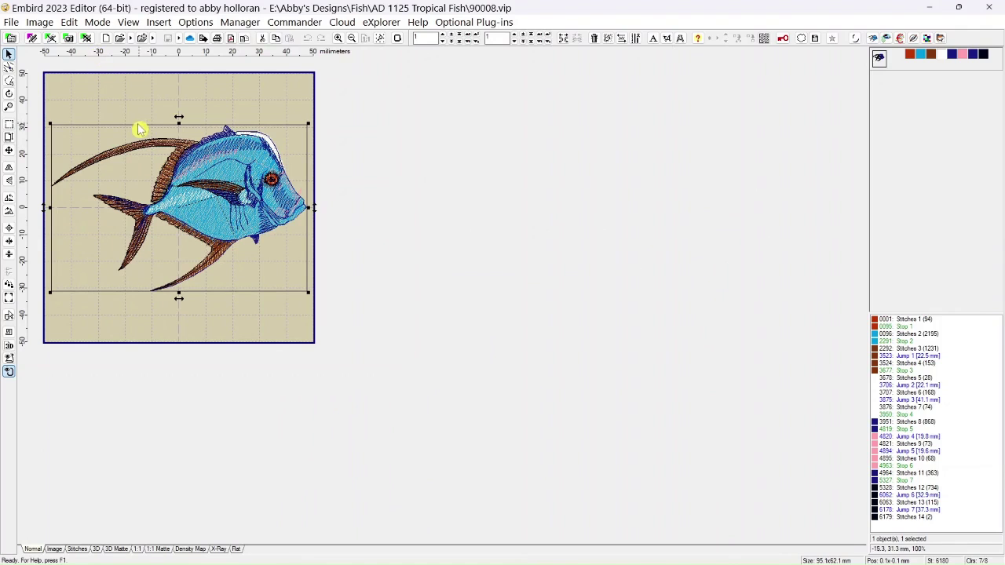
# Replace the design on screen by opening 90011.vip from the AD 1125 Tropical Fish folder.
pyautogui.click(121, 41)
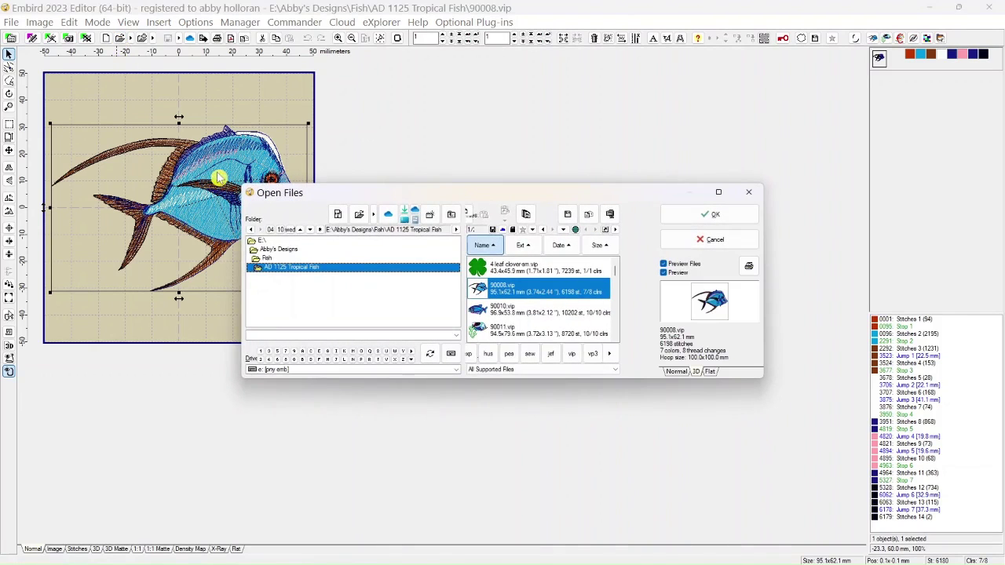
pyautogui.click(490, 337)
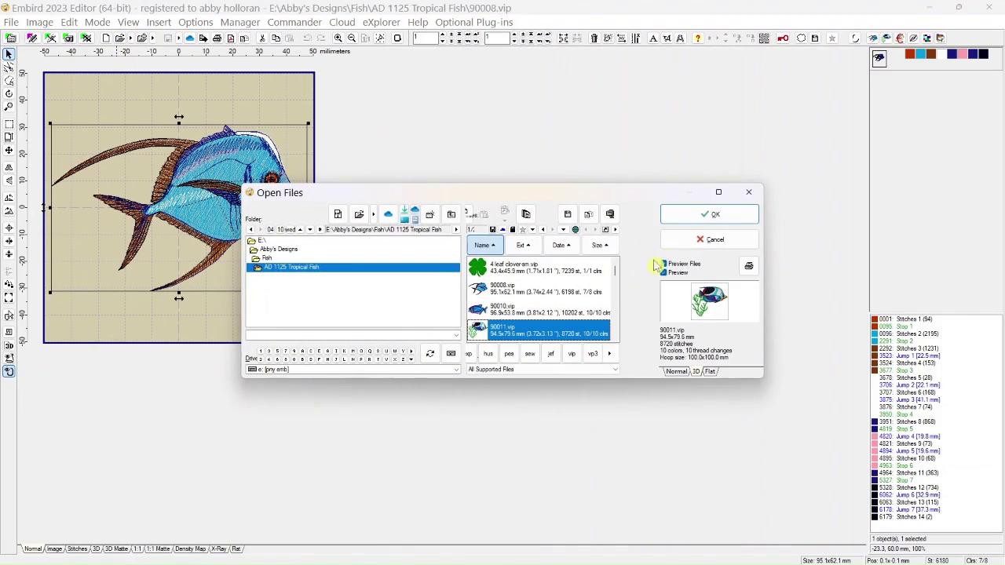
pyautogui.click(671, 220)
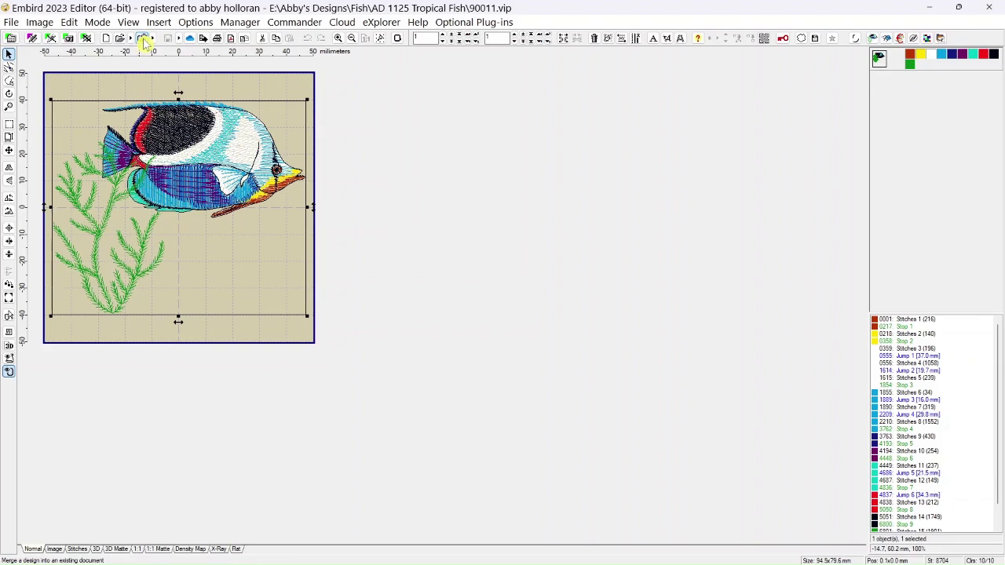
# Merge 90008.vip into the open design and move the added blue fish down to about X -8, Y -19 mm.
pyautogui.click(144, 40)
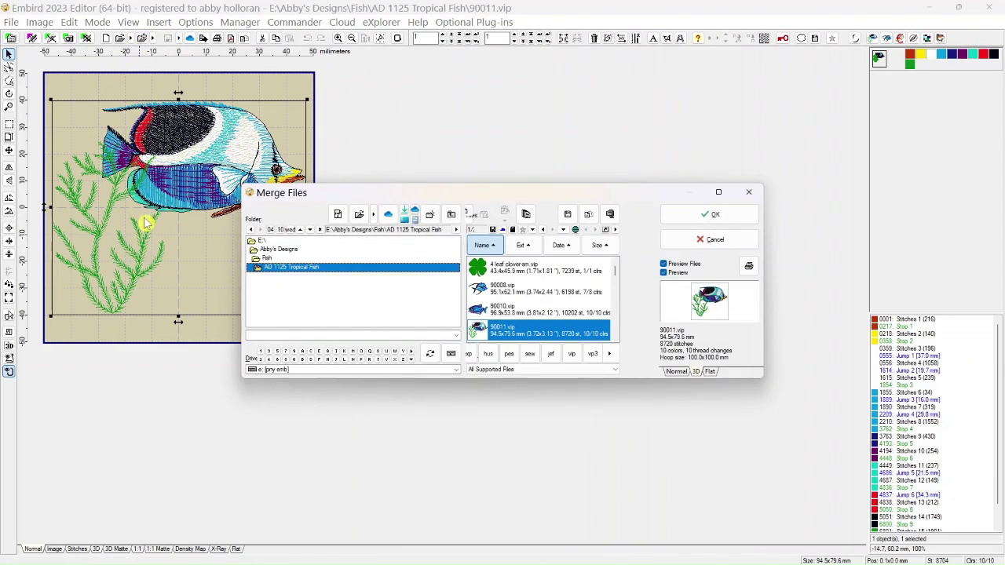
pyautogui.click(516, 294)
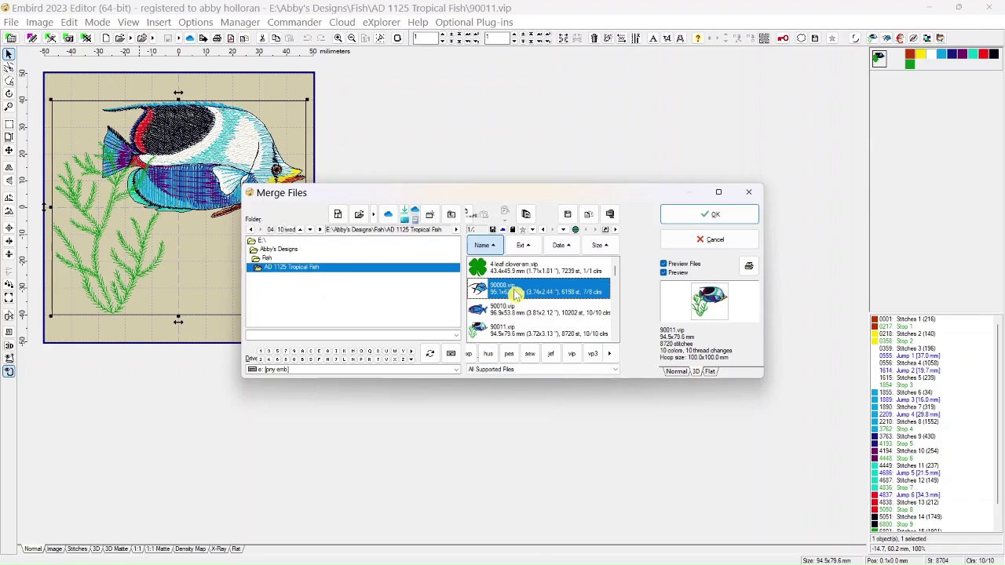
pyautogui.click(674, 221)
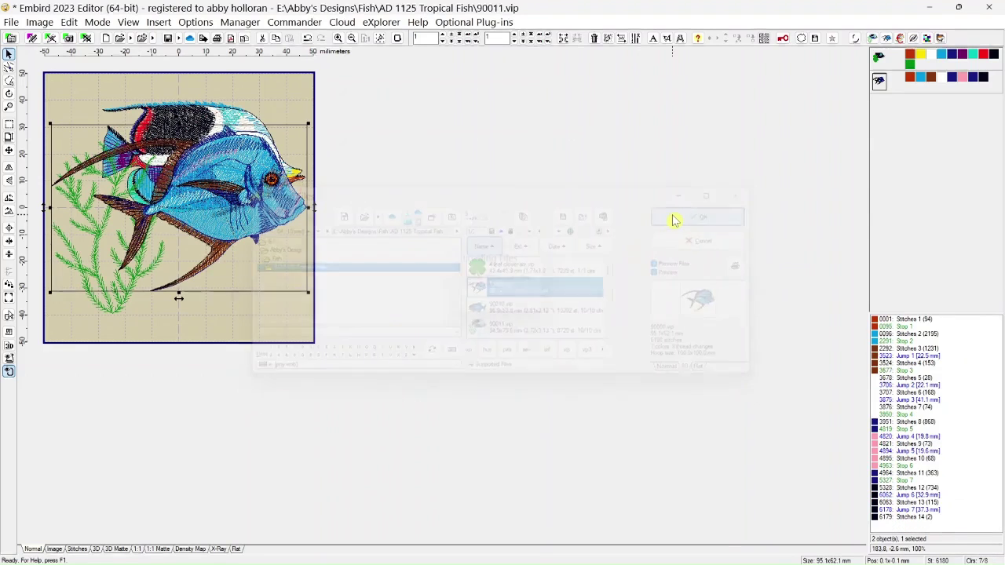
pyautogui.moveTo(248, 205); pyautogui.dragTo(233, 238)
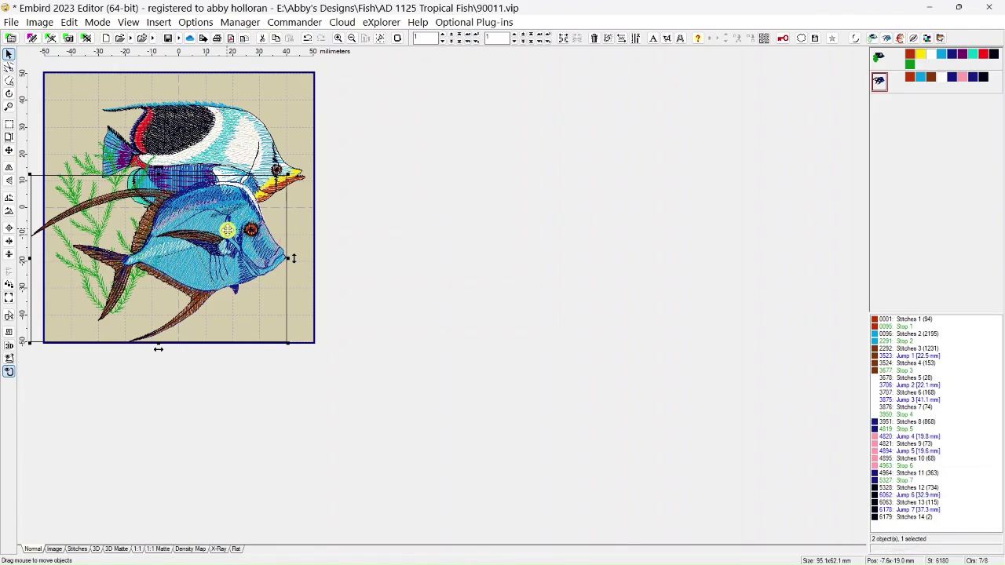
# Look at the list of recently opened designs without opening any of them.
pyautogui.click(12, 22)
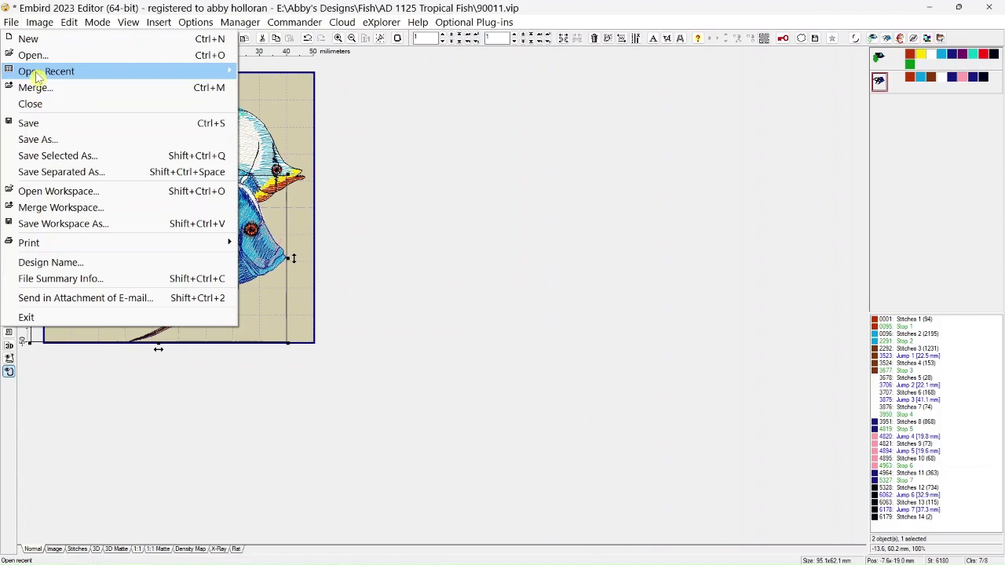
pyautogui.moveTo(37, 77)
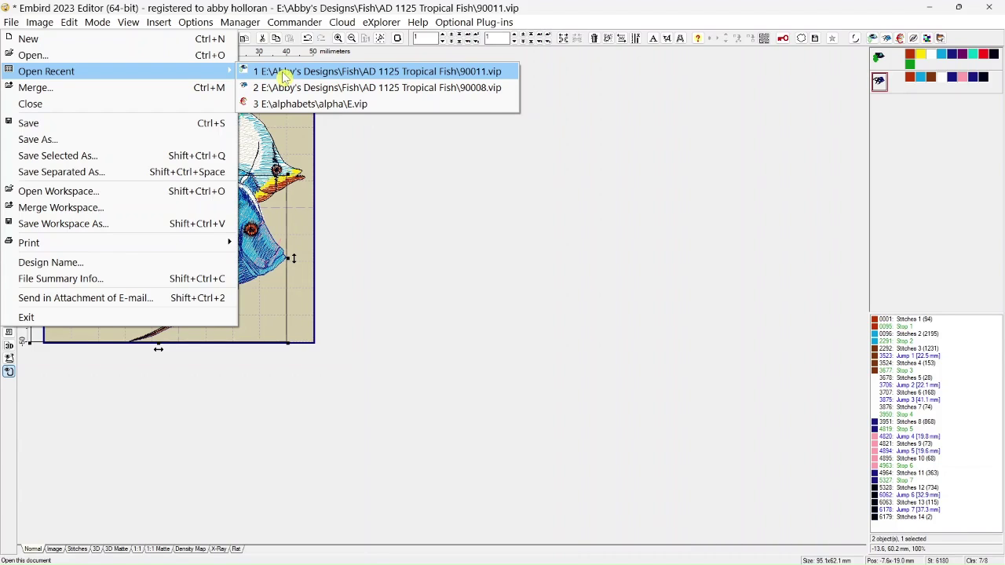
pyautogui.click(366, 155)
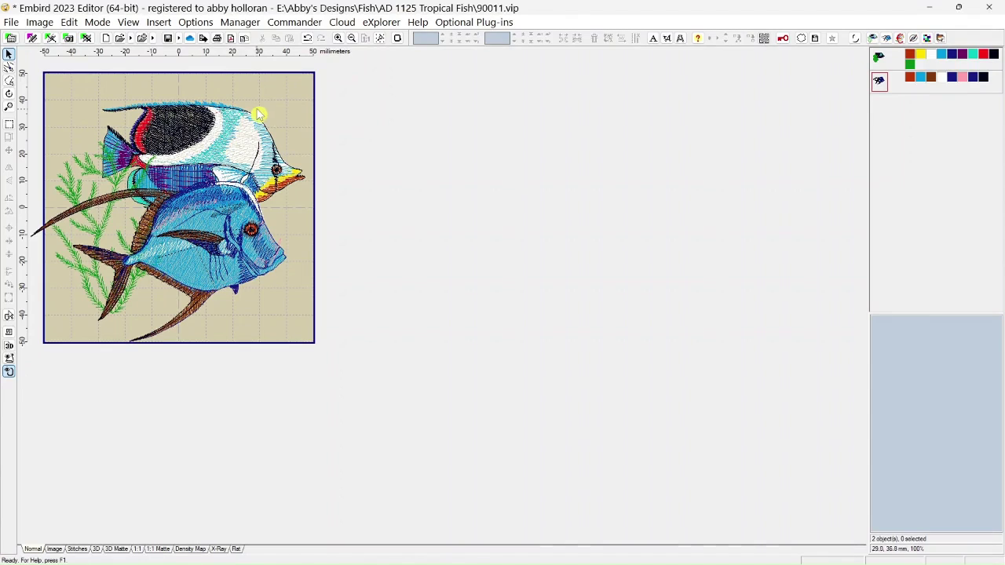
# Delete the striped fish with seaweed and move the remaining blue fish near the hoop centre, about X 1, Y -2 mm.
pyautogui.click(240, 154)
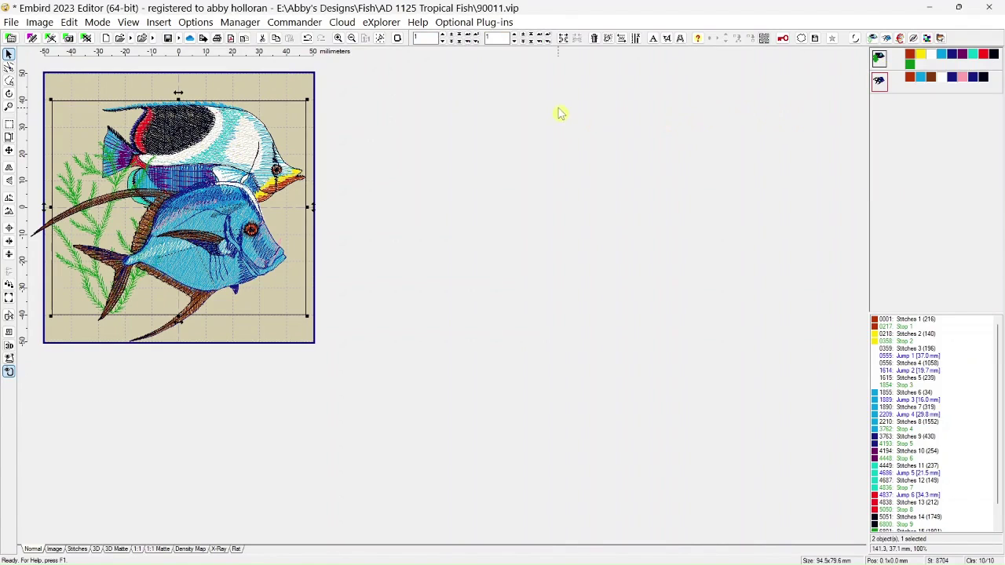
pyautogui.click(595, 41)
pyautogui.moveTo(220, 247); pyautogui.dragTo(238, 195)
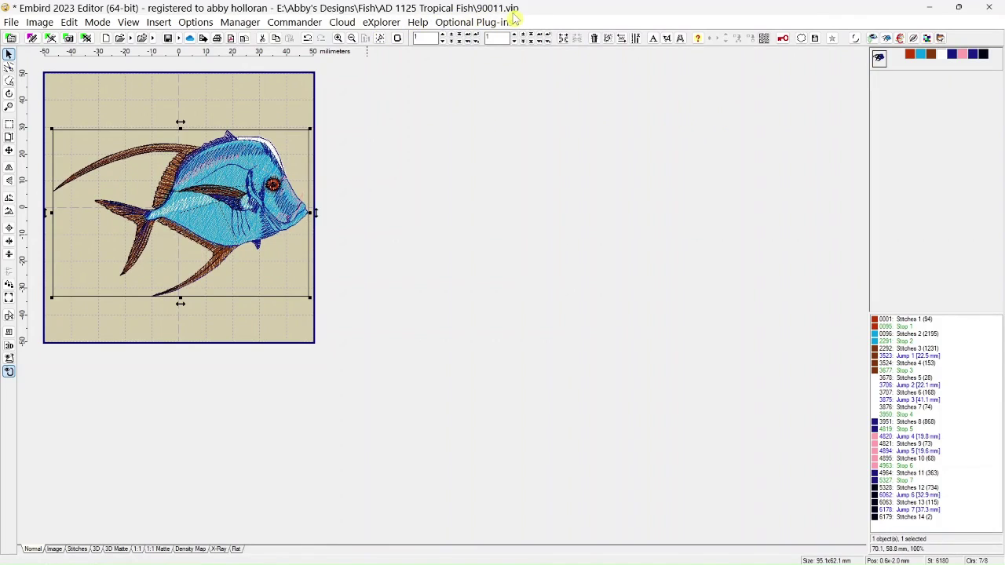
# Save the design under a new name in the VP3, VIP, HUS and JEF formats, centered in the hoop.
pyautogui.click(168, 39)
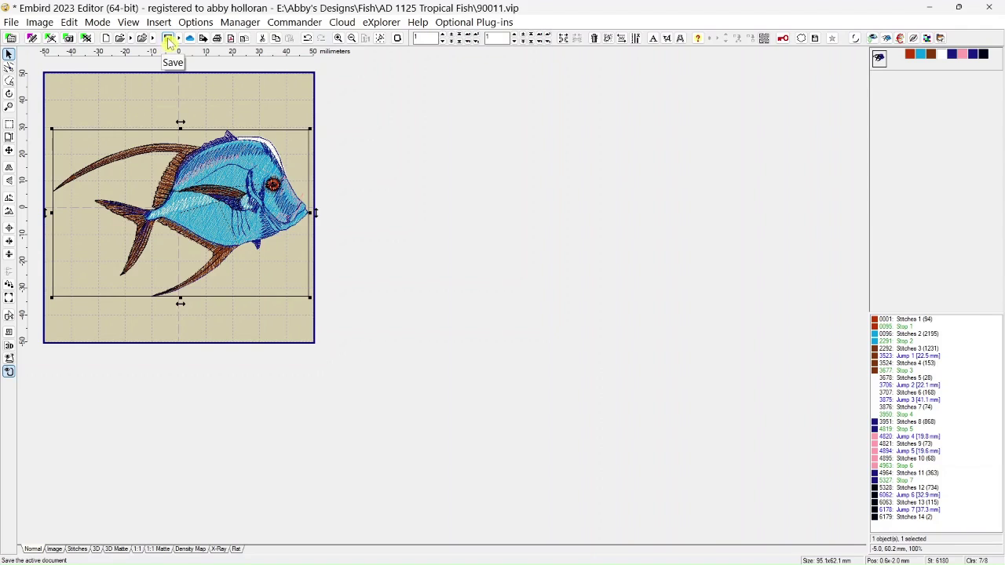
pyautogui.click(12, 22)
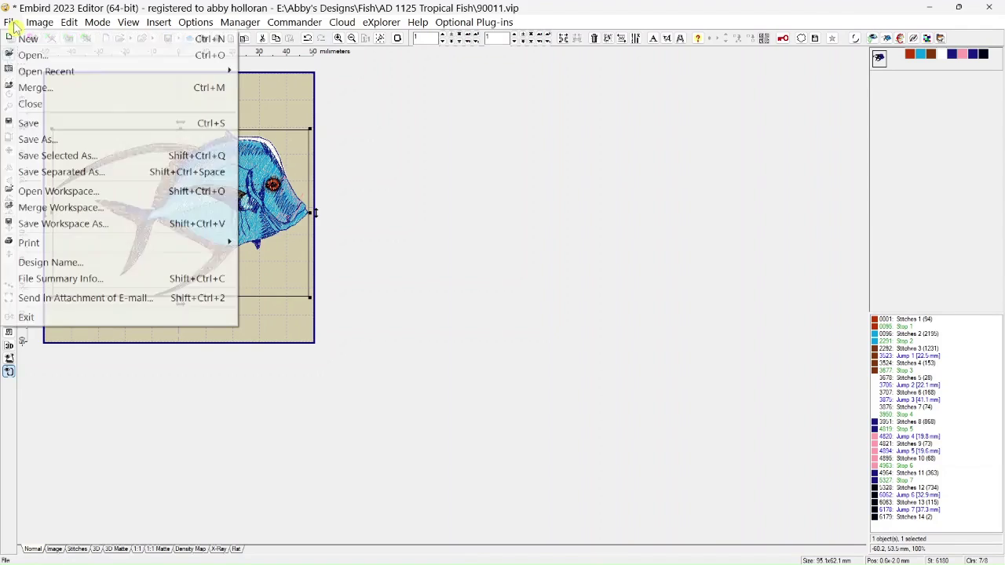
pyautogui.click(51, 140)
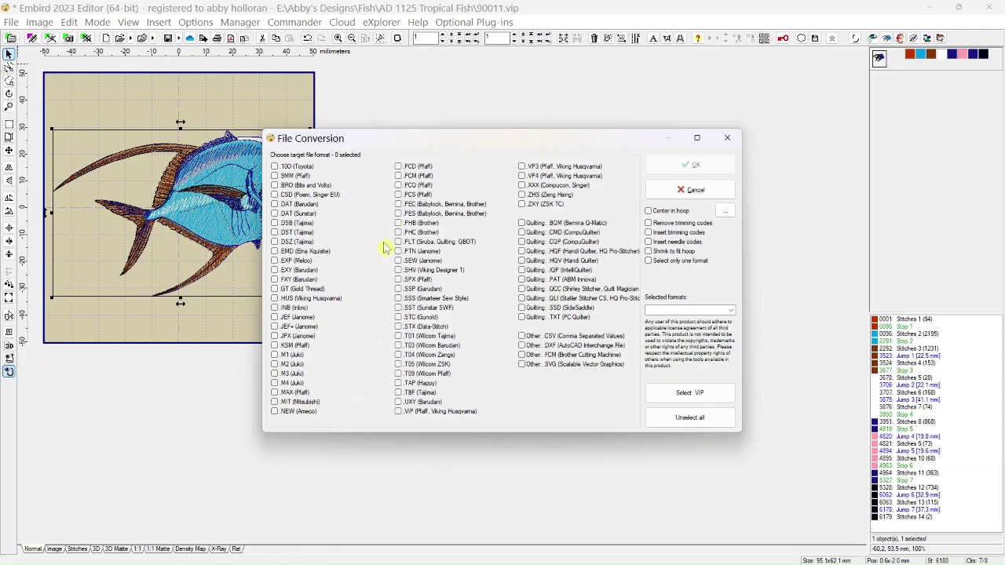
pyautogui.click(523, 168)
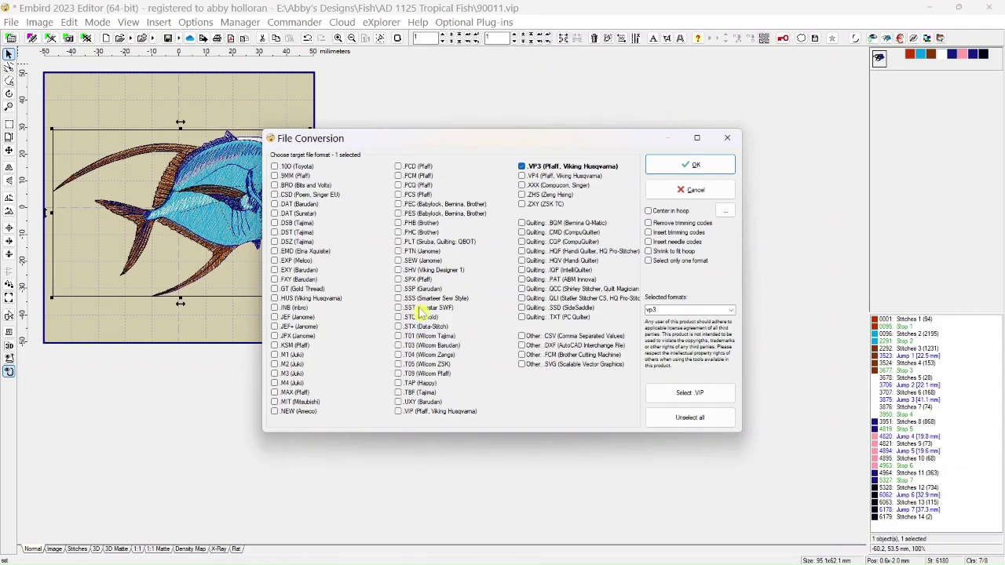
pyautogui.click(398, 412)
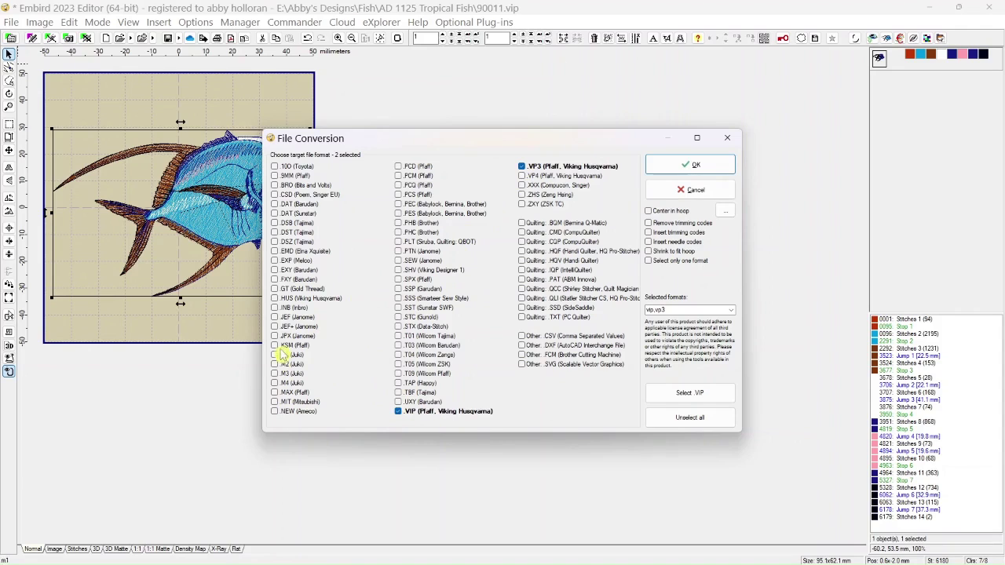
pyautogui.click(275, 299)
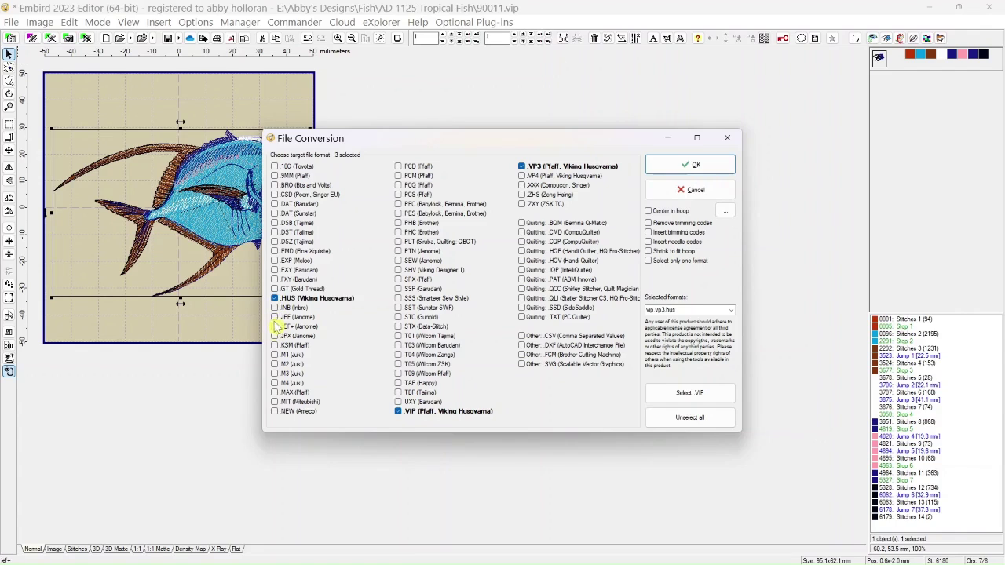
pyautogui.click(275, 317)
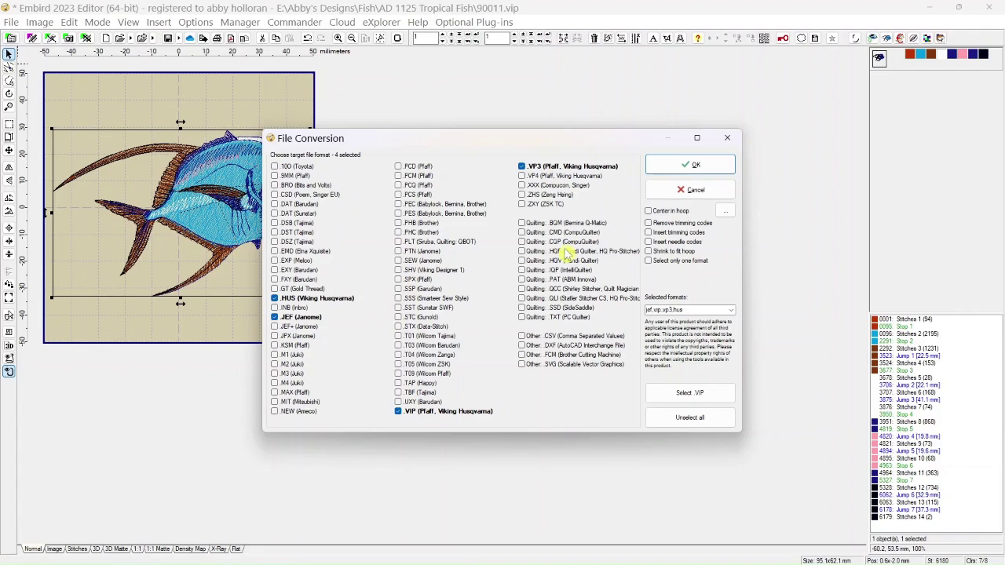
pyautogui.click(650, 212)
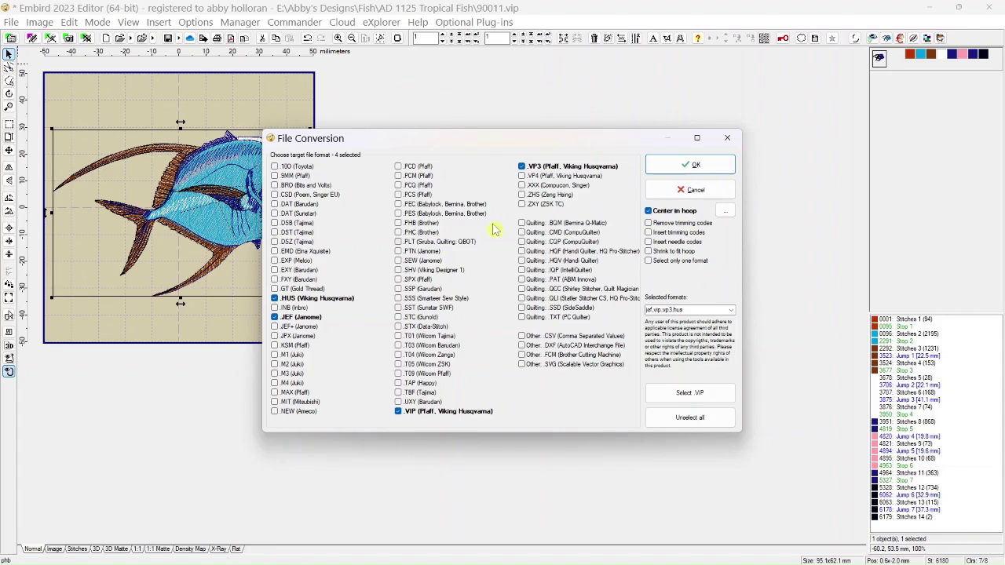
pyautogui.click(662, 174)
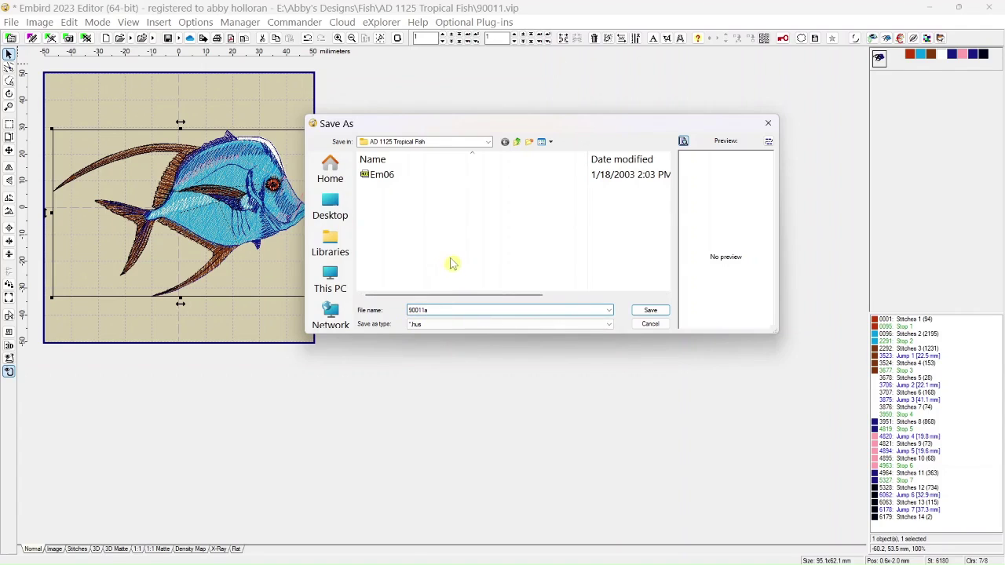
# Save the design as 90011a, using the same name for all selected formats.
pyautogui.click(660, 313)
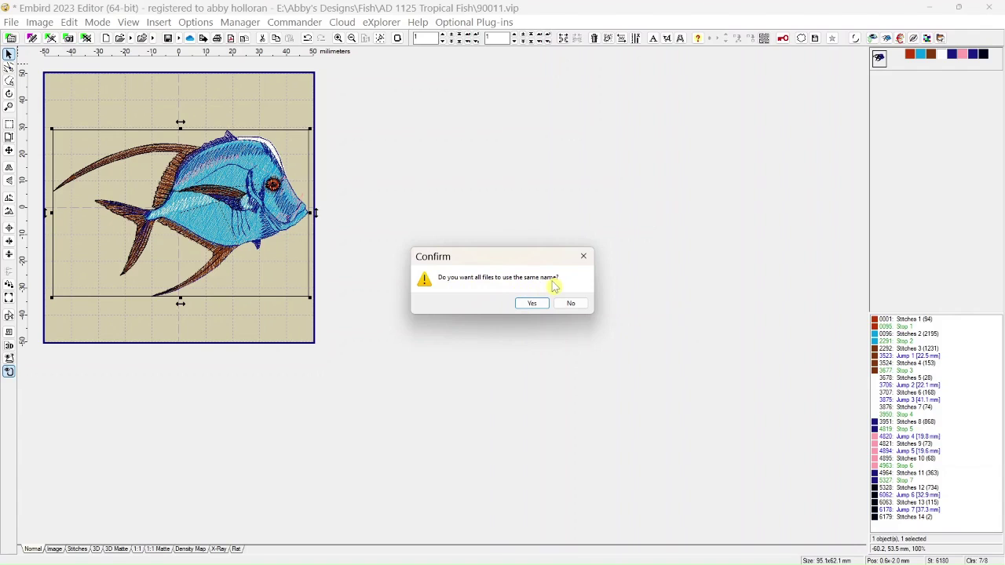
pyautogui.click(532, 304)
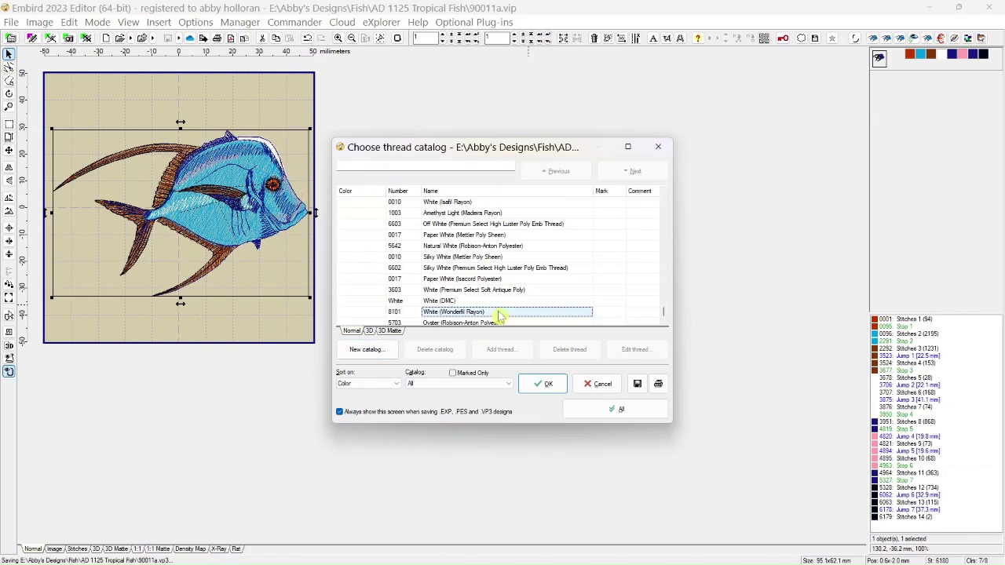
# Stop the thread catalog screen, the save-completed report and the save-to-cloud question from appearing when designs are saved.
pyautogui.click(340, 413)
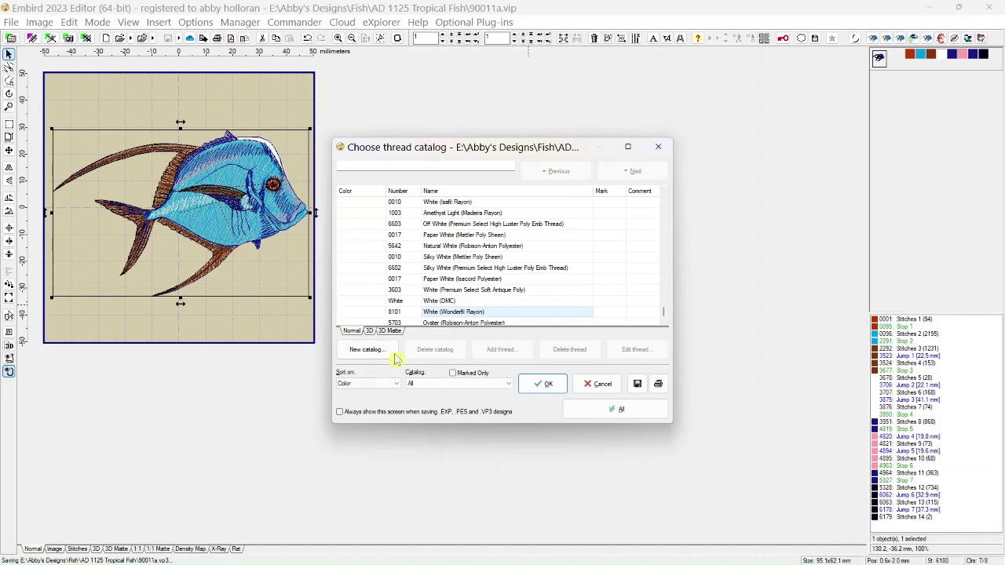
pyautogui.click(546, 385)
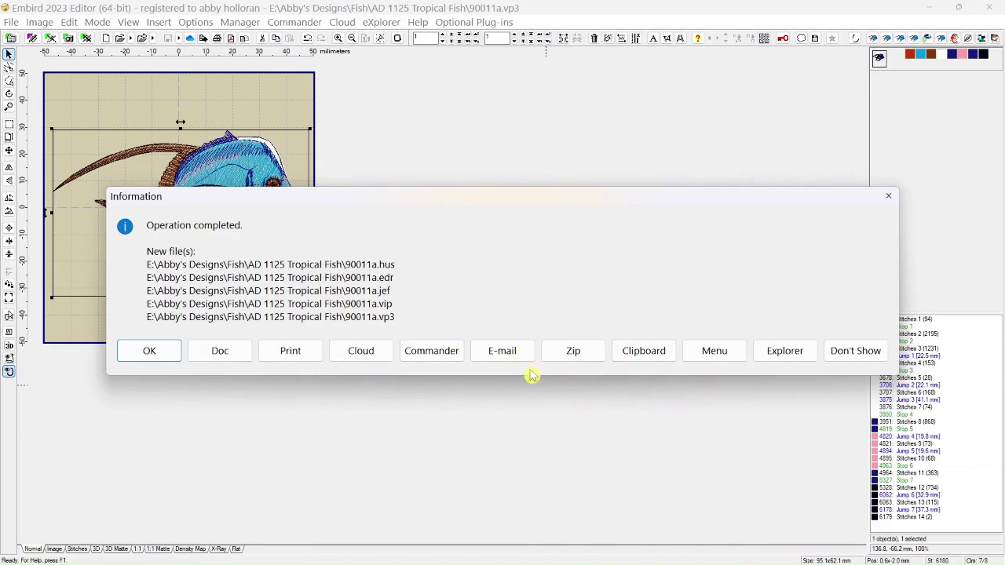
pyautogui.click(856, 351)
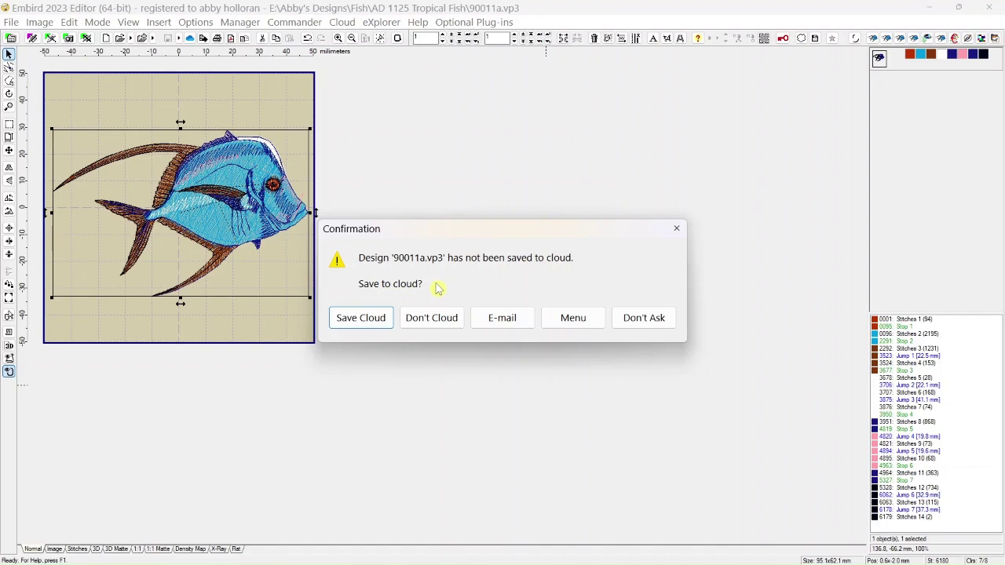
pyautogui.click(648, 319)
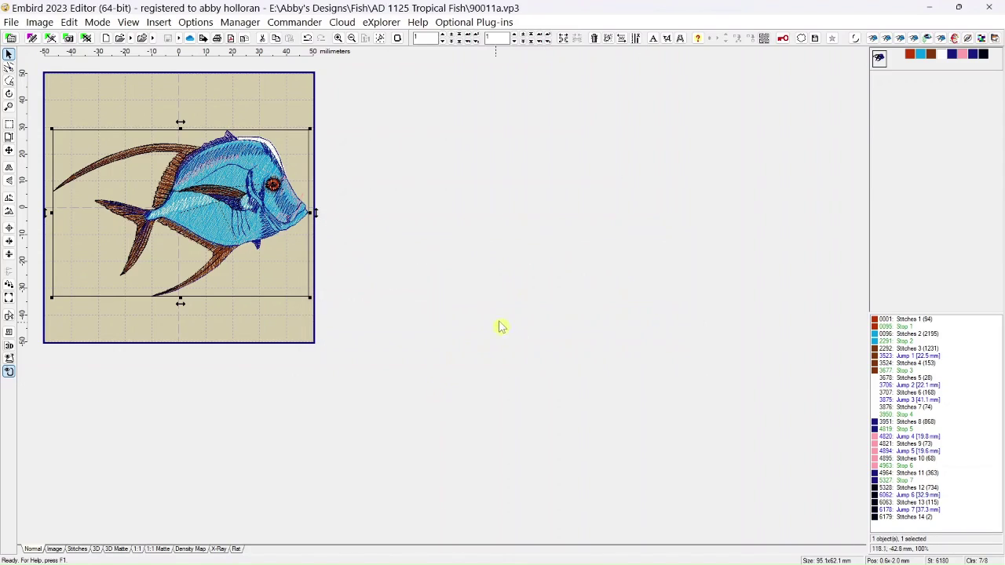
# Reopen 90011.vip from the recently used designs.
pyautogui.click(11, 22)
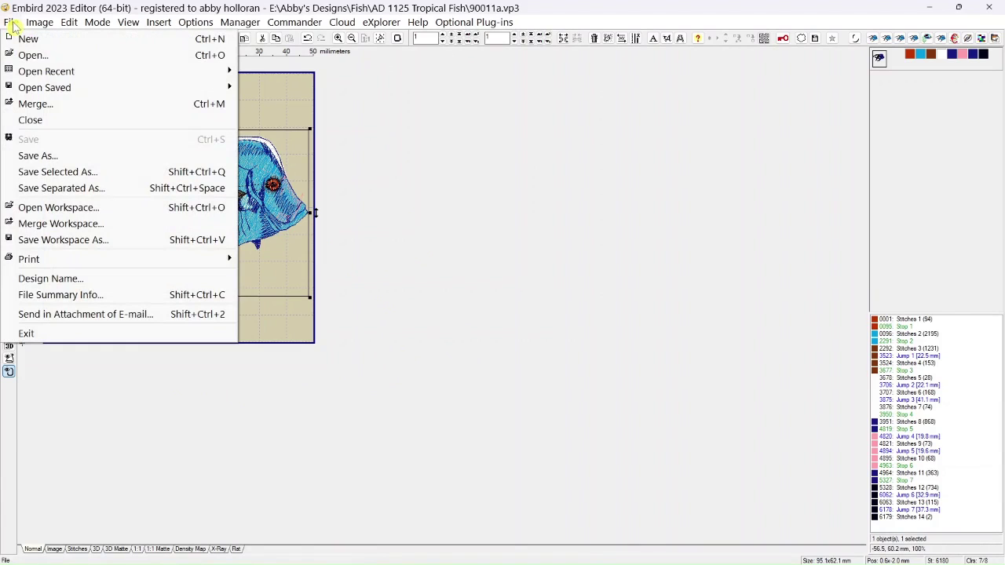
pyautogui.moveTo(31, 70)
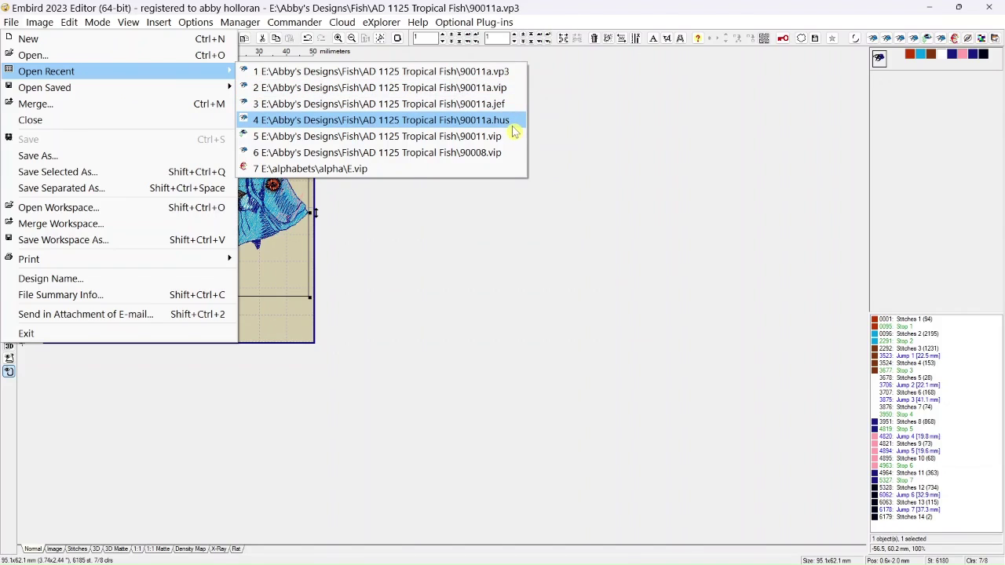
pyautogui.click(432, 141)
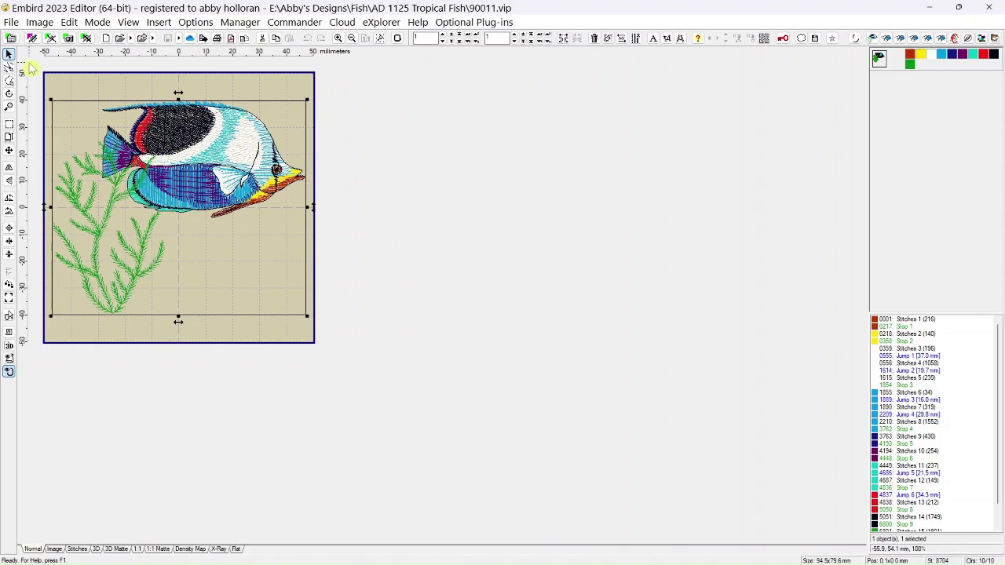
pyautogui.click(9, 22)
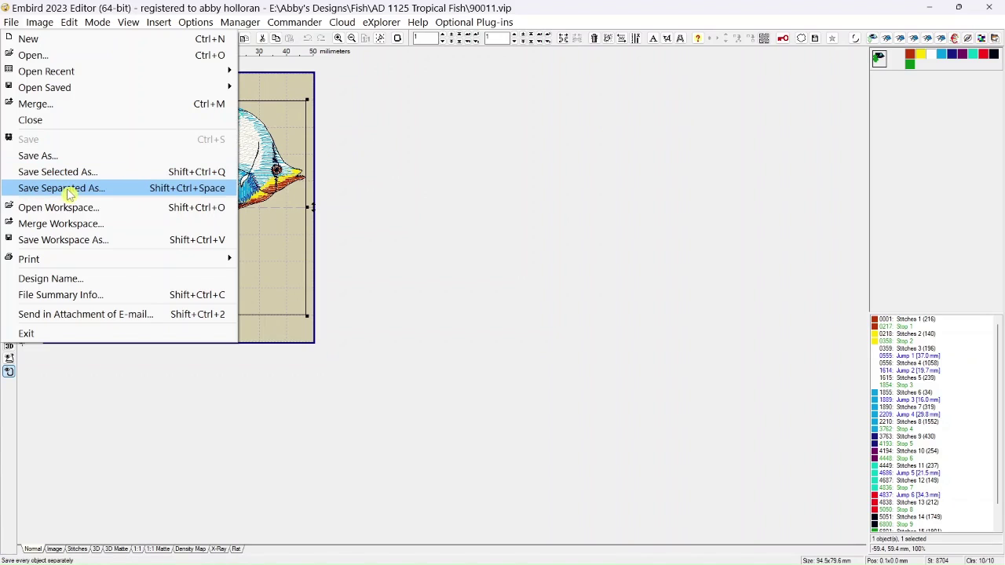
pyautogui.click(391, 174)
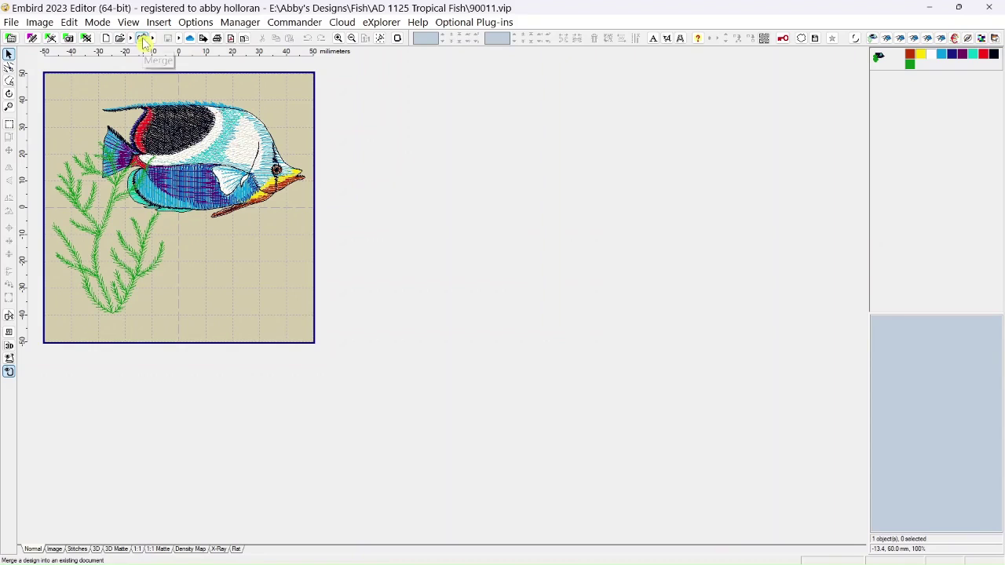
# Merge the yellow fish design 90014.vip from the AD 1125 Tropical Fish folder into the open design.
pyautogui.click(143, 39)
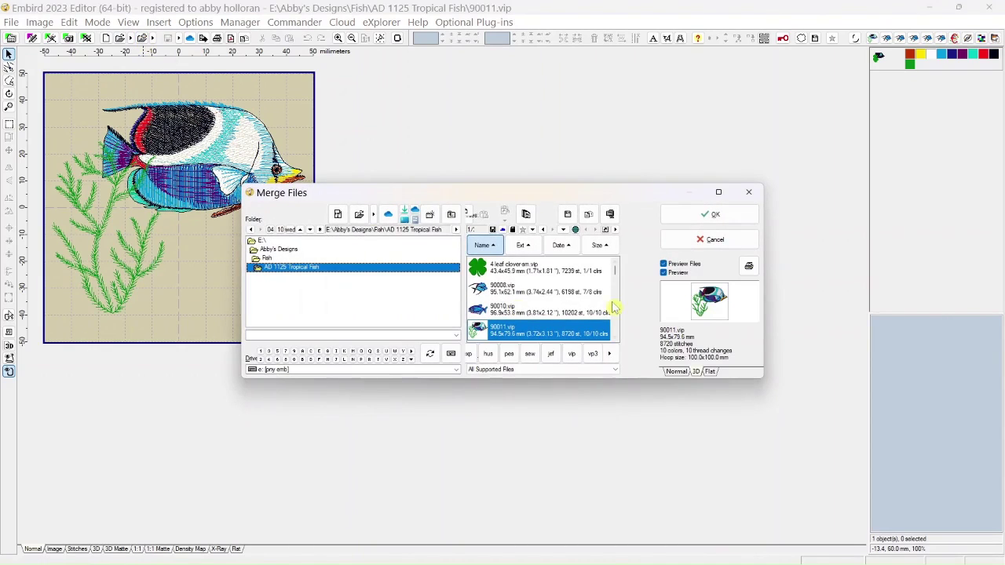
pyautogui.scroll(-4, 615, 292)
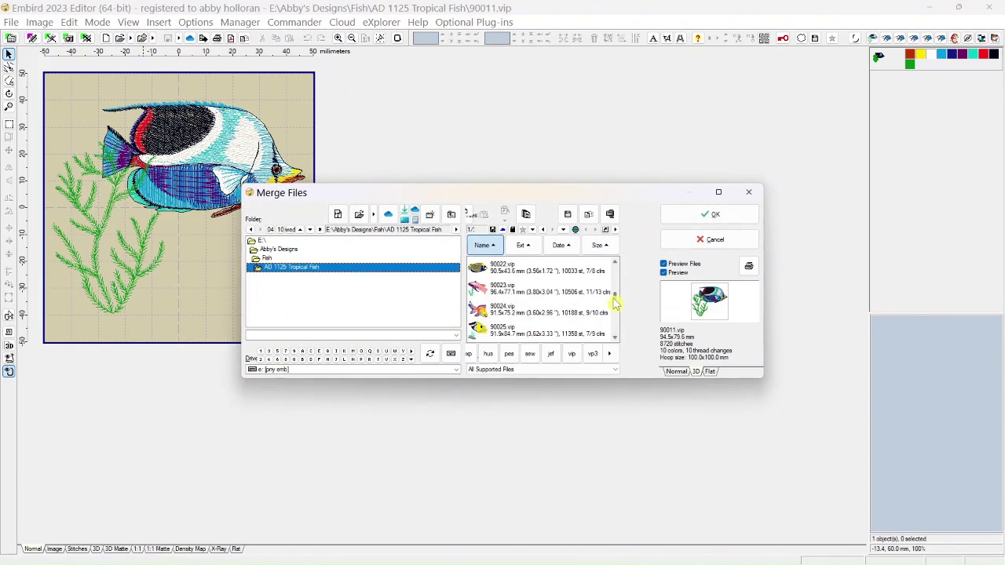
pyautogui.click(576, 294)
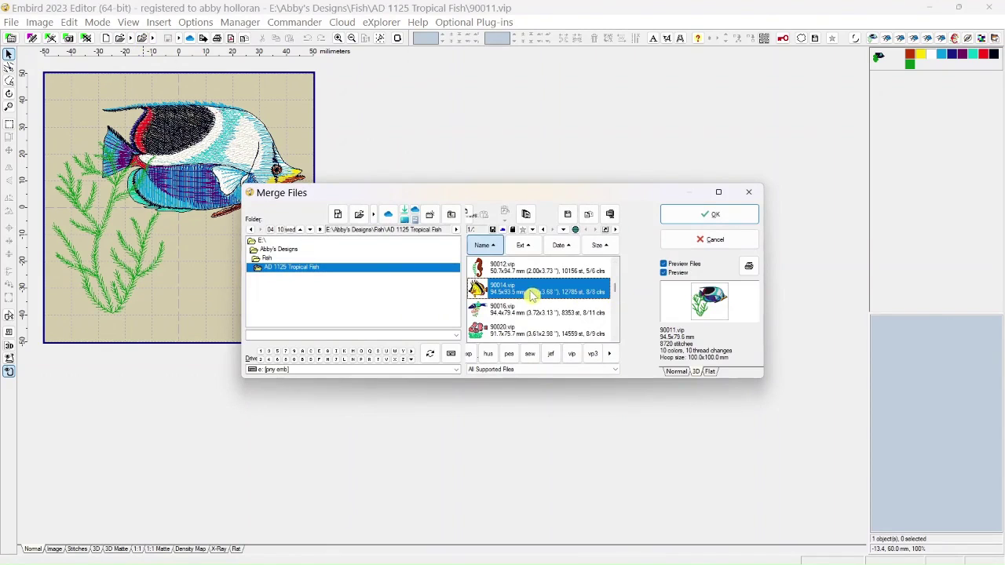
pyautogui.click(679, 220)
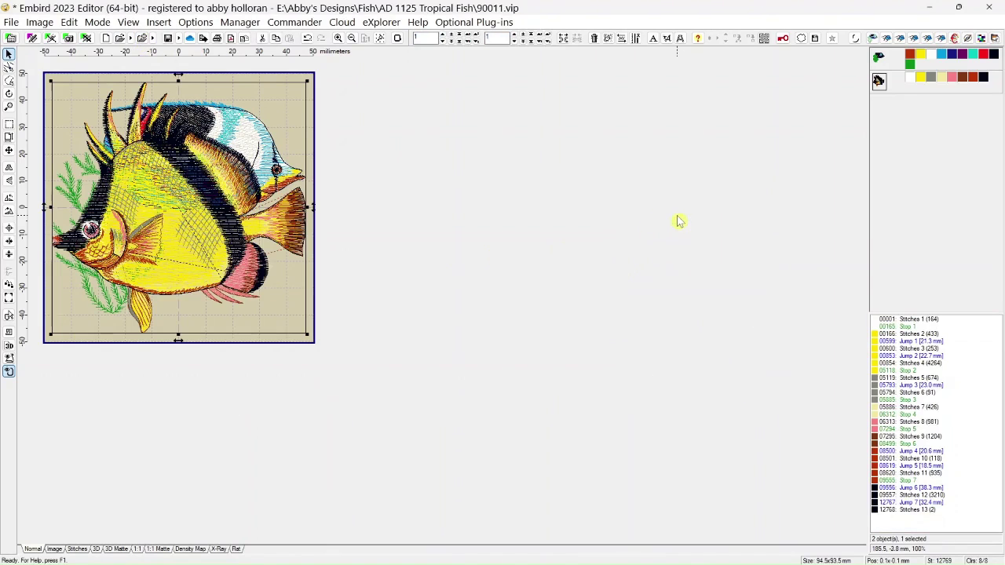
# Change the hoop to the large Babylock, Brother, Viking, Pfaff 180 x 130 mm hoop in horizontal orientation.
pyautogui.click(398, 39)
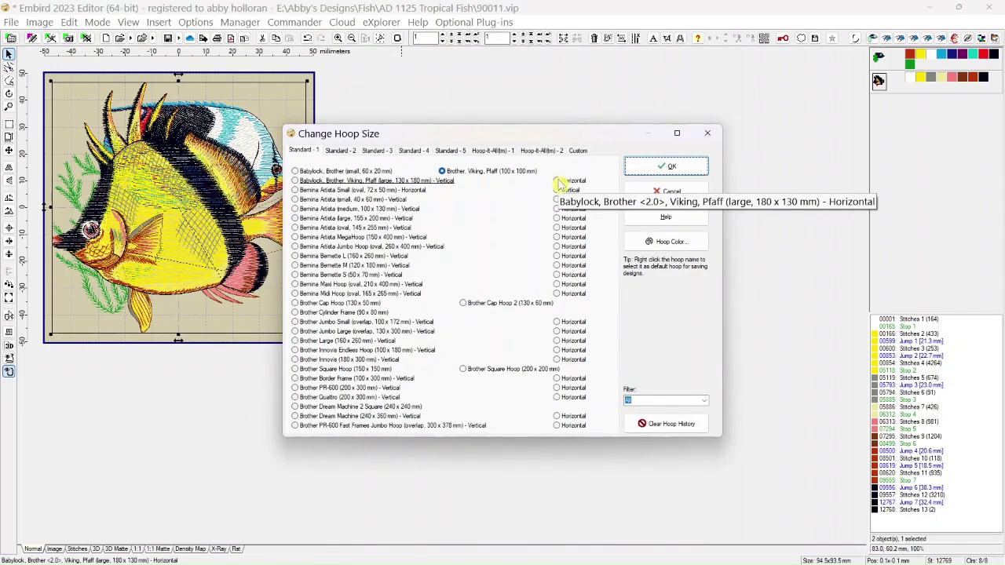
pyautogui.click(559, 181)
pyautogui.click(664, 167)
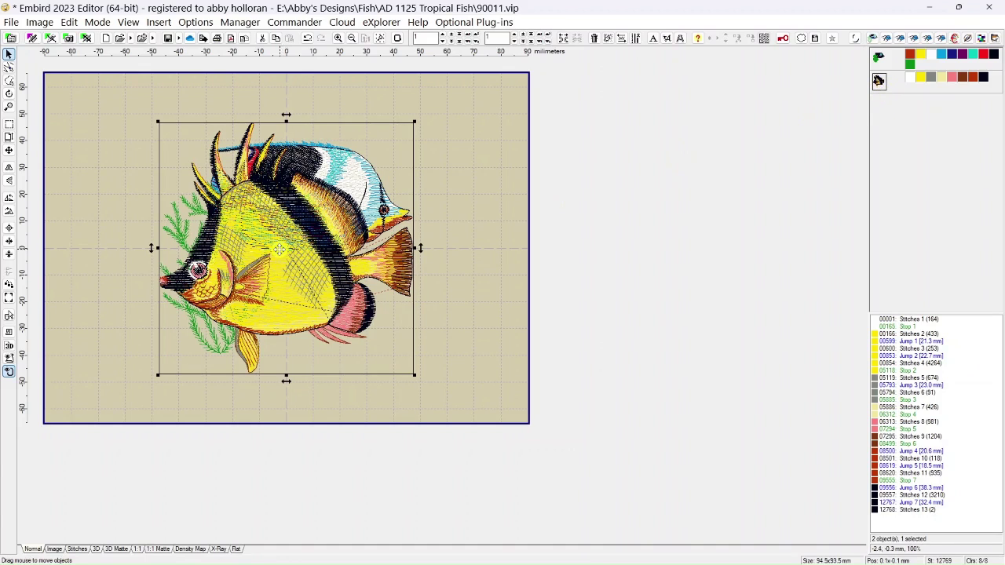
# Move the yellow fish to about X 44, Y -8 mm and mirror the striped fish with seaweed horizontally.
pyautogui.moveTo(282, 250); pyautogui.dragTo(410, 267)
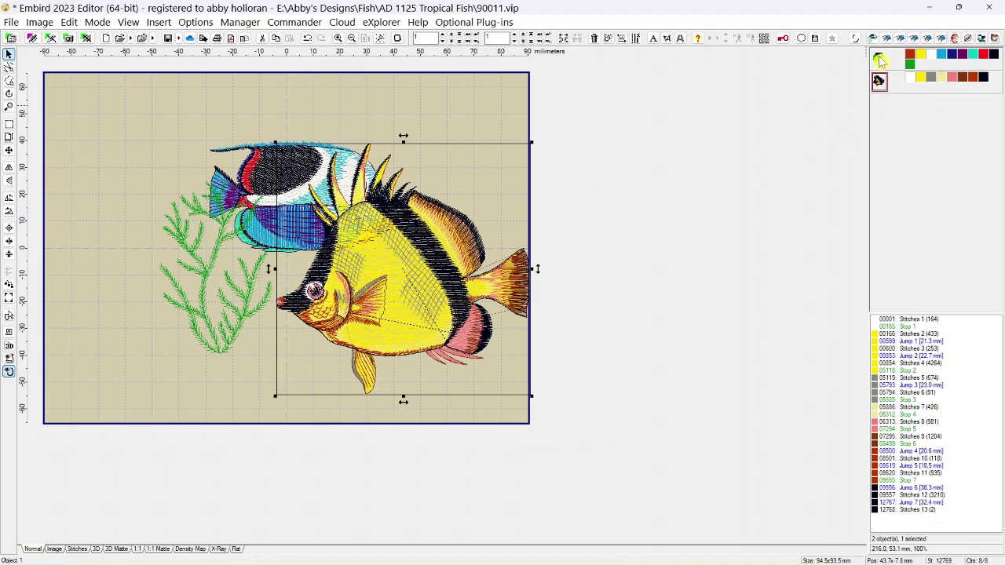
pyautogui.moveTo(880, 62)
pyautogui.click(880, 61)
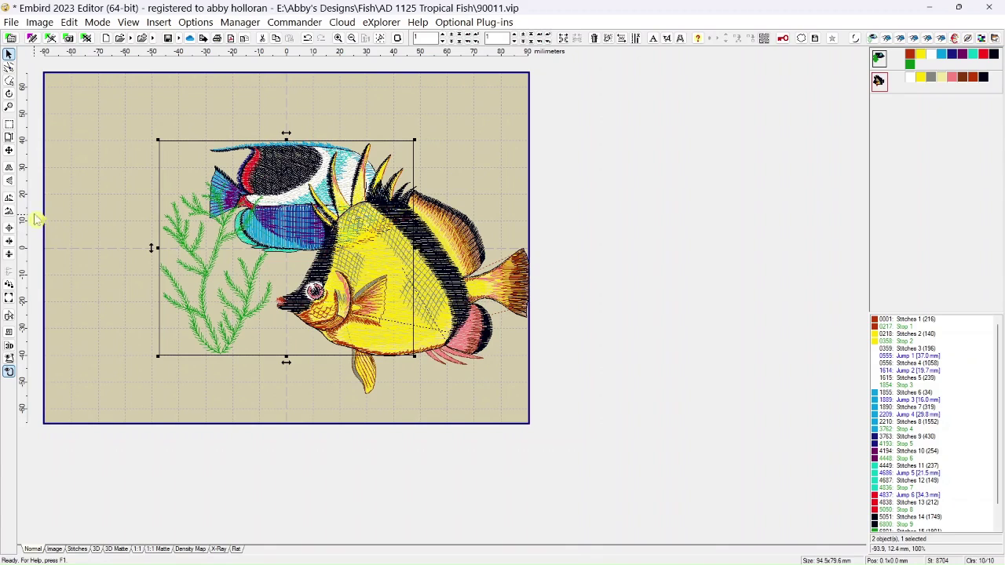
pyautogui.click(9, 173)
# Arrange the fish facing left, with the striped one at about X -35, Y 1 mm and the yellow one at about X 36, Y -9 mm.
pyautogui.moveTo(277, 197); pyautogui.dragTo(231, 210)
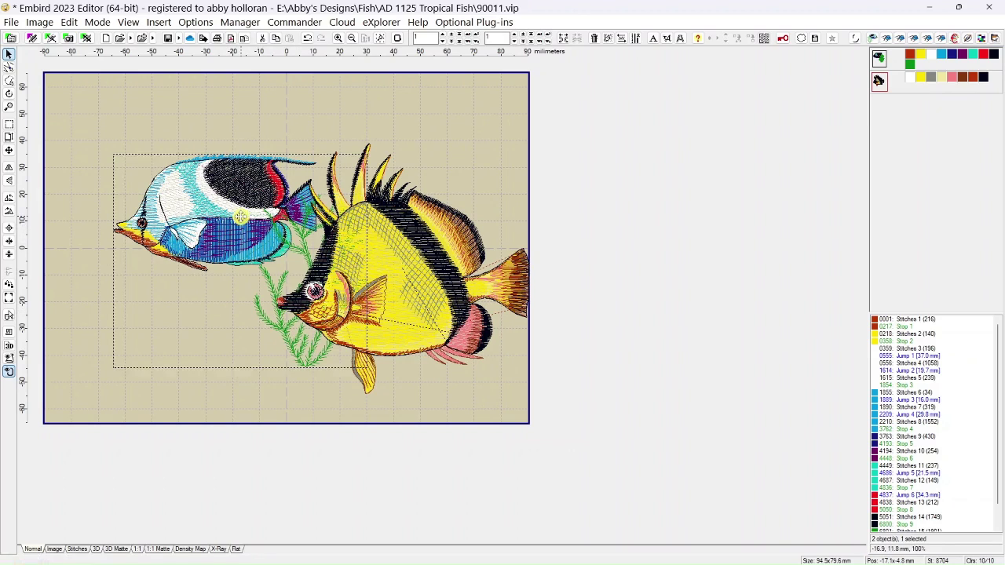
pyautogui.moveTo(245, 219); pyautogui.dragTo(215, 207)
pyautogui.moveTo(396, 280); pyautogui.dragTo(375, 284)
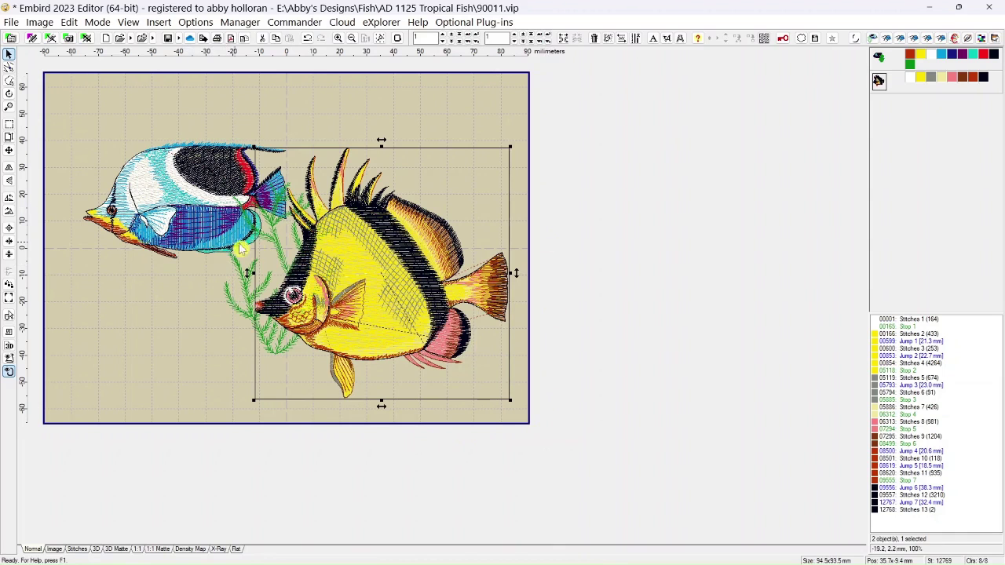
pyautogui.click(184, 200)
pyautogui.moveTo(182, 206); pyautogui.dragTo(140, 207)
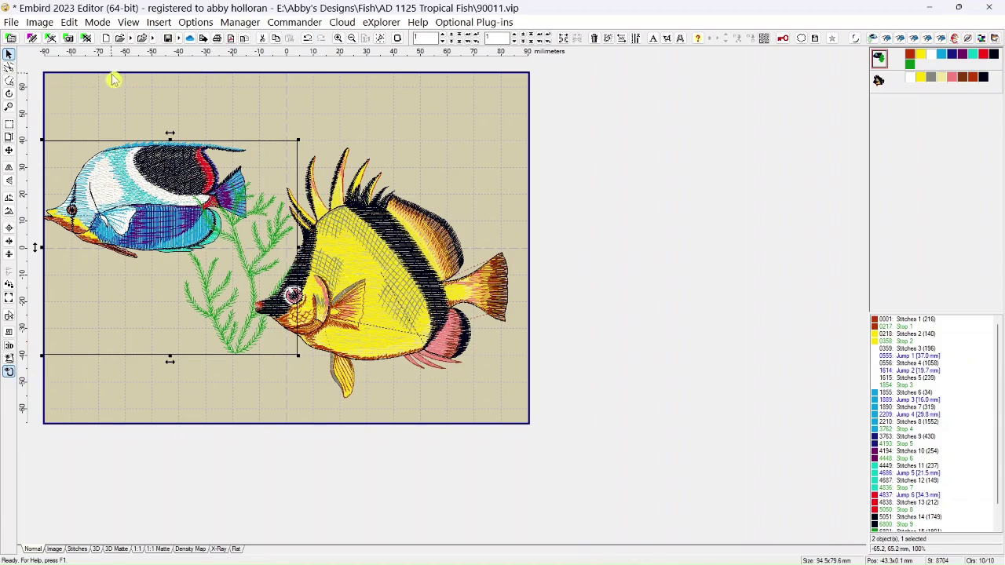
pyautogui.moveTo(100, 209); pyautogui.dragTo(124, 208)
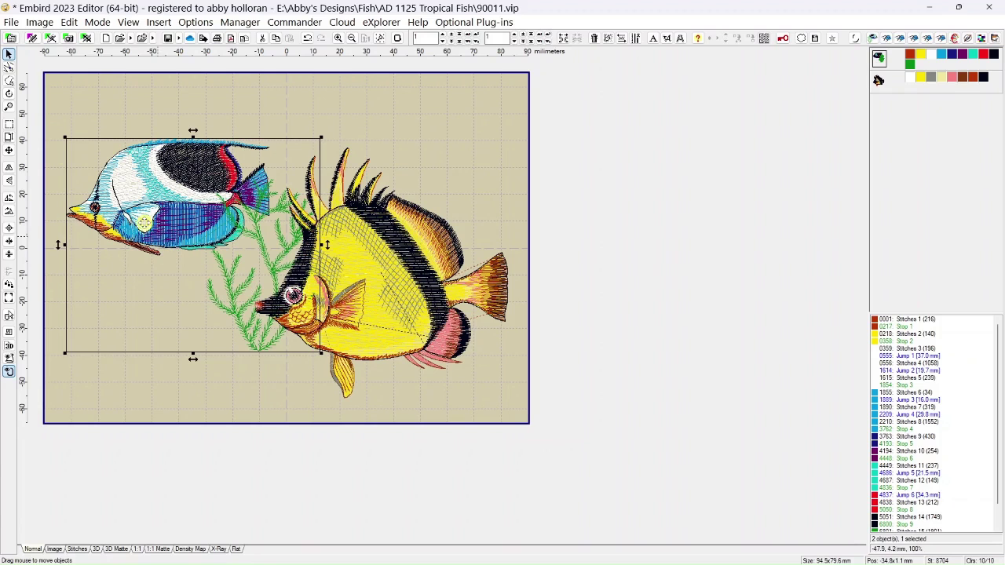
pyautogui.click(11, 22)
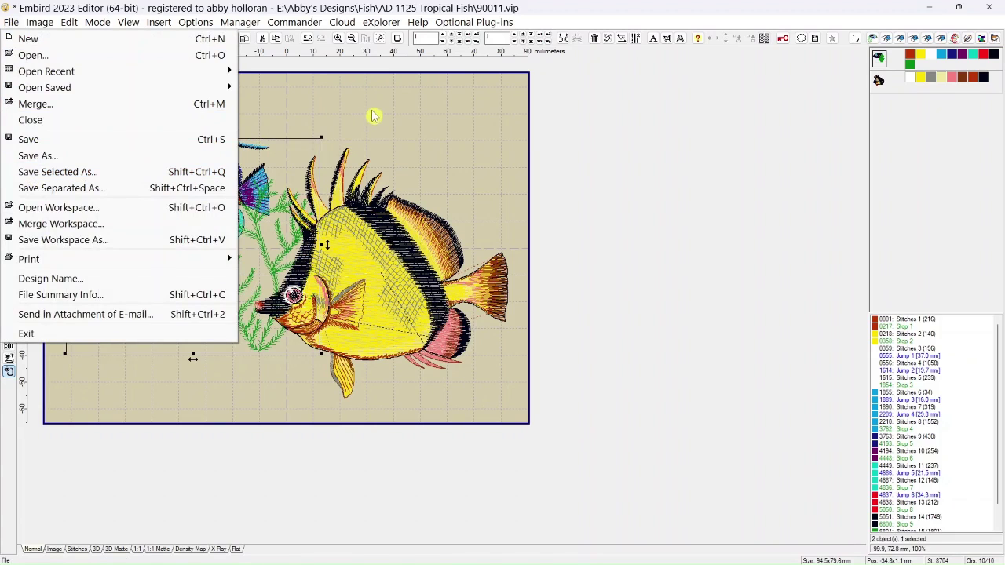
pyautogui.click(469, 113)
# Save only the selected striped fish with seaweed as Design01 in VP3 format alone, centered in the hoop.
pyautogui.click(180, 201)
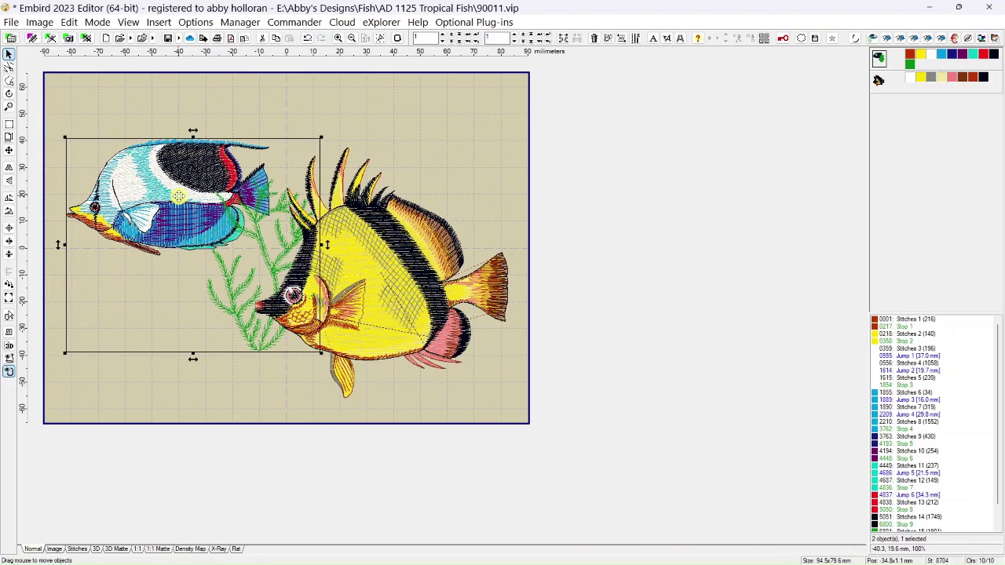
pyautogui.click(11, 22)
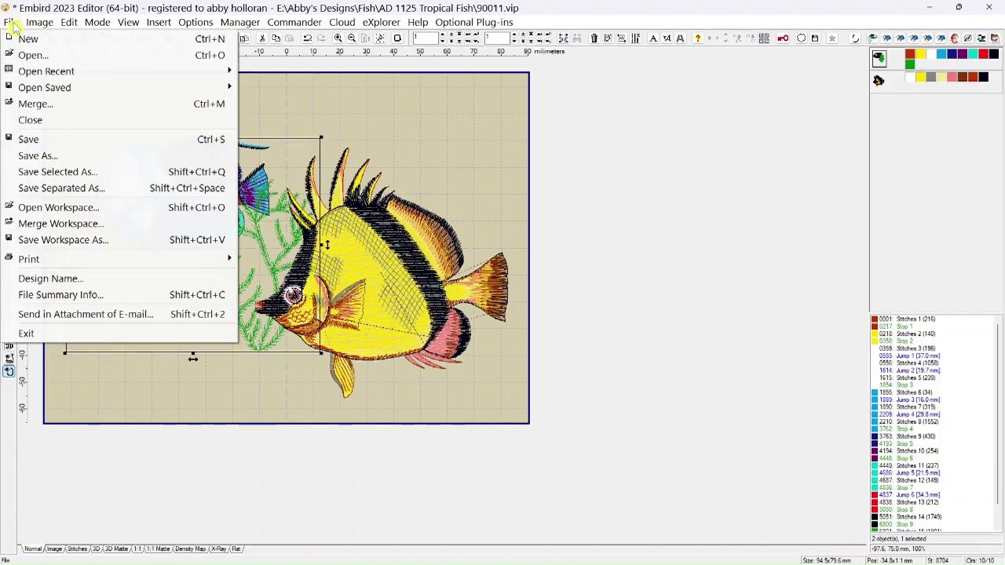
pyautogui.click(28, 176)
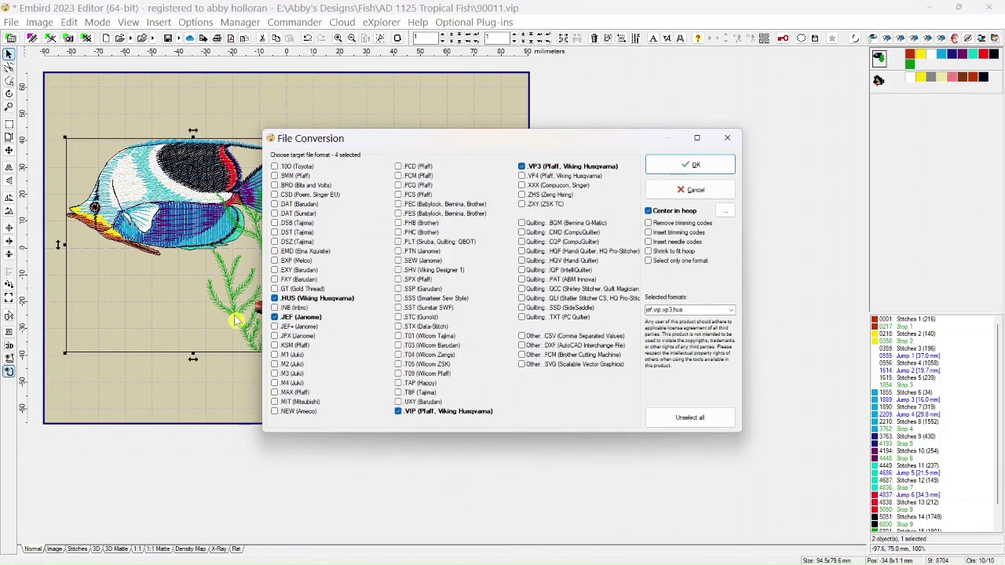
pyautogui.click(276, 299)
pyautogui.click(277, 318)
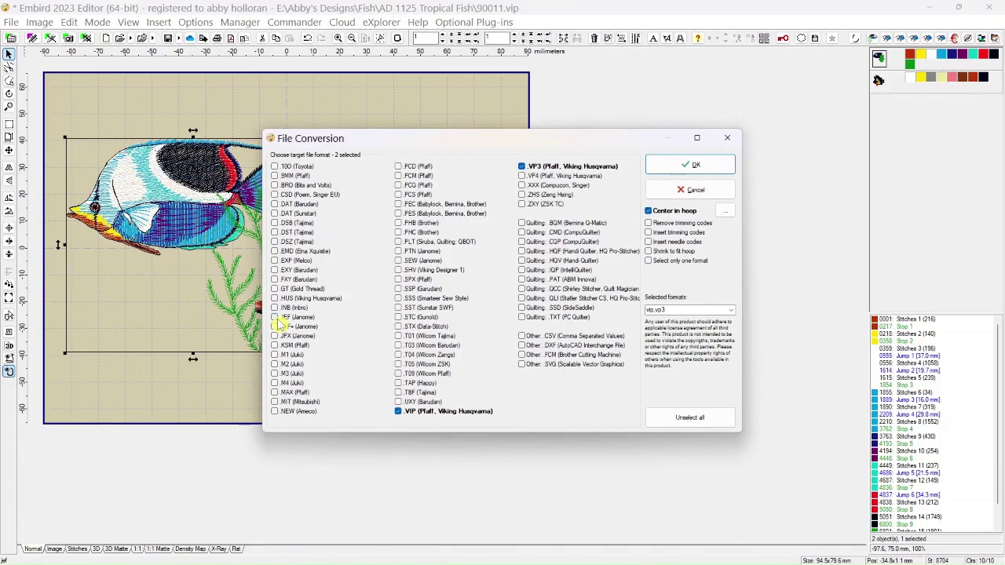
pyautogui.click(398, 412)
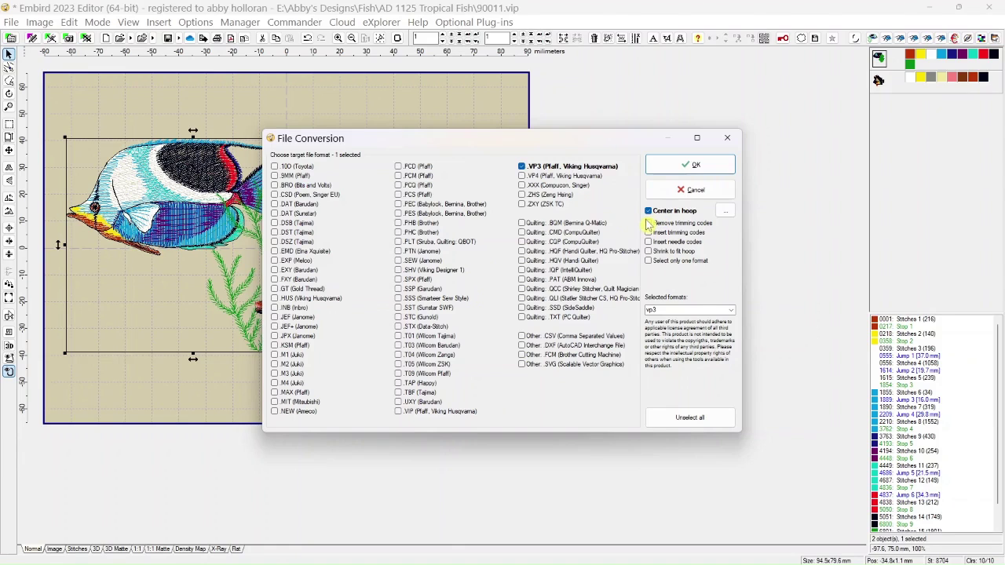
pyautogui.click(667, 170)
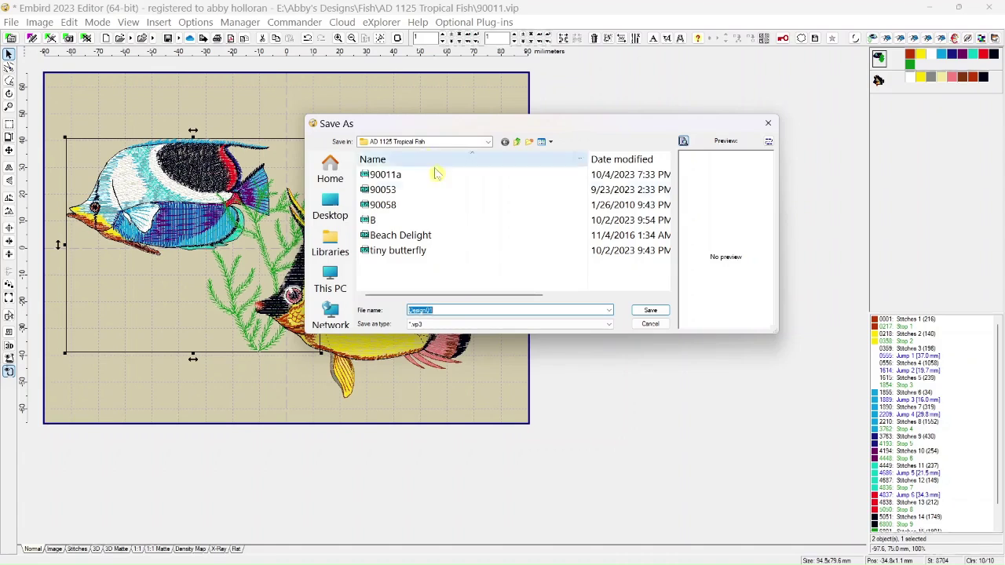
pyautogui.click(650, 311)
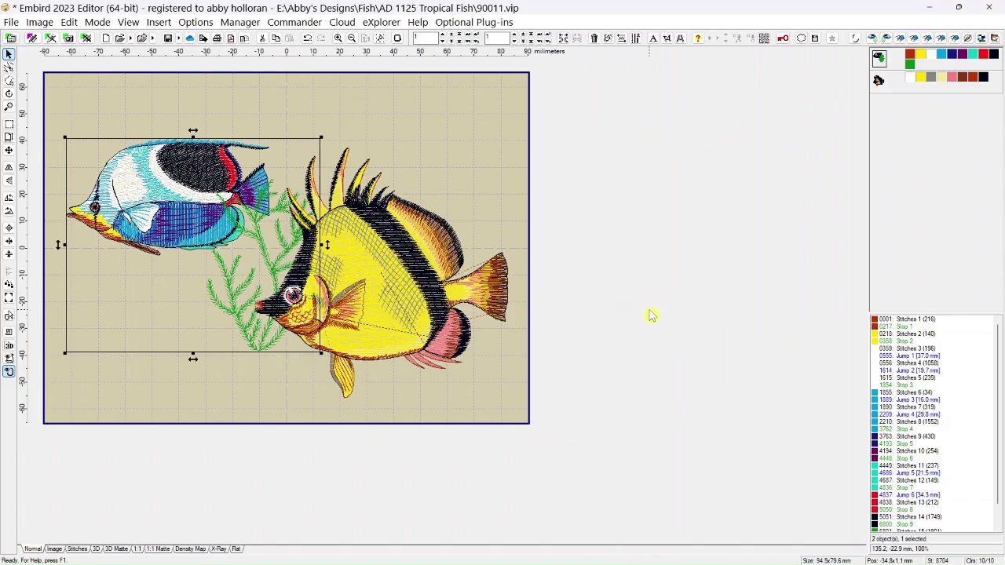
# Save only the selected yellow fish as Design02 in VP3 format, centered in the hoop.
pyautogui.click(412, 274)
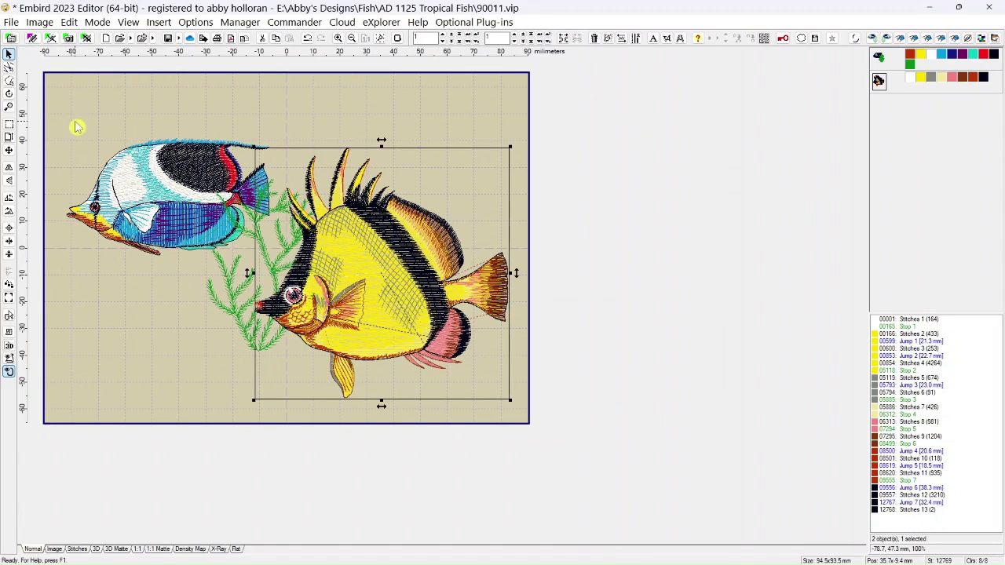
pyautogui.click(11, 22)
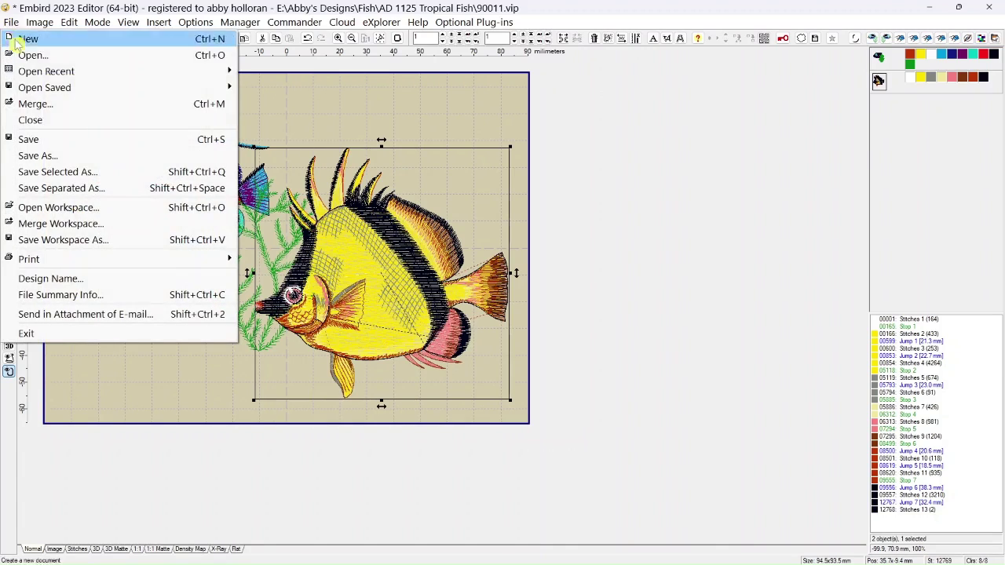
pyautogui.click(37, 171)
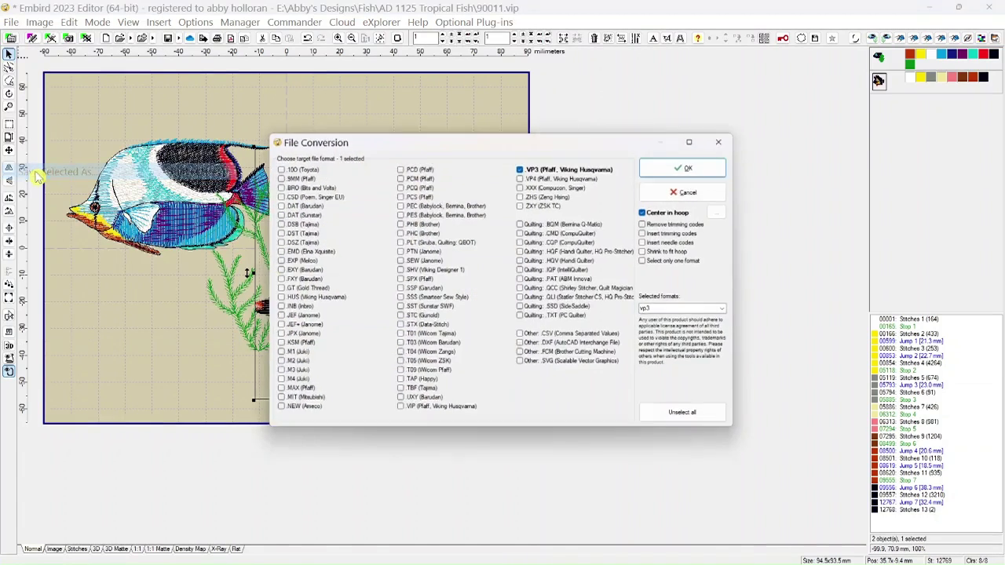
pyautogui.click(670, 164)
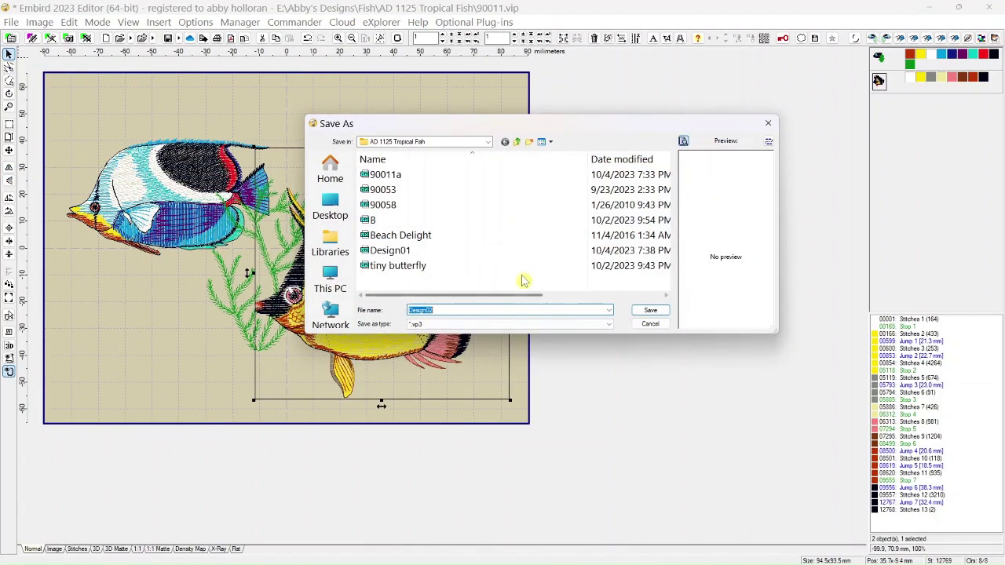
pyautogui.click(651, 311)
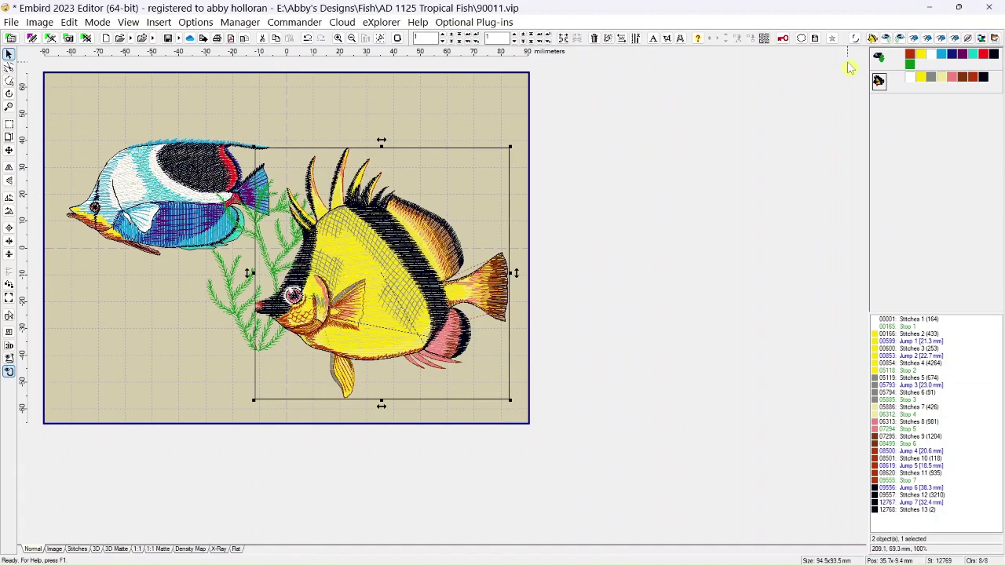
# Select both fish designs and delete them from the hoop.
pyautogui.moveTo(879, 62)
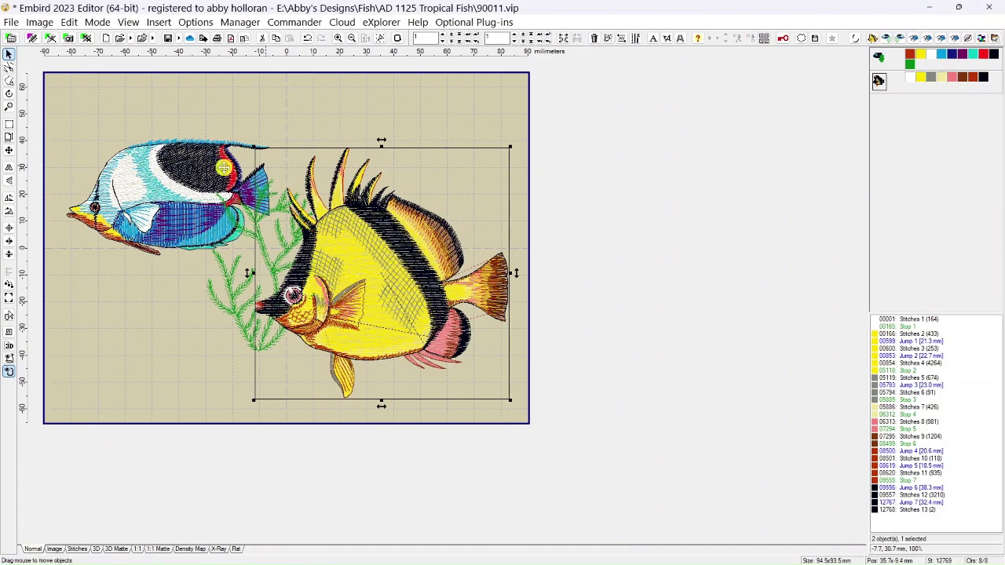
pyautogui.click(9, 127)
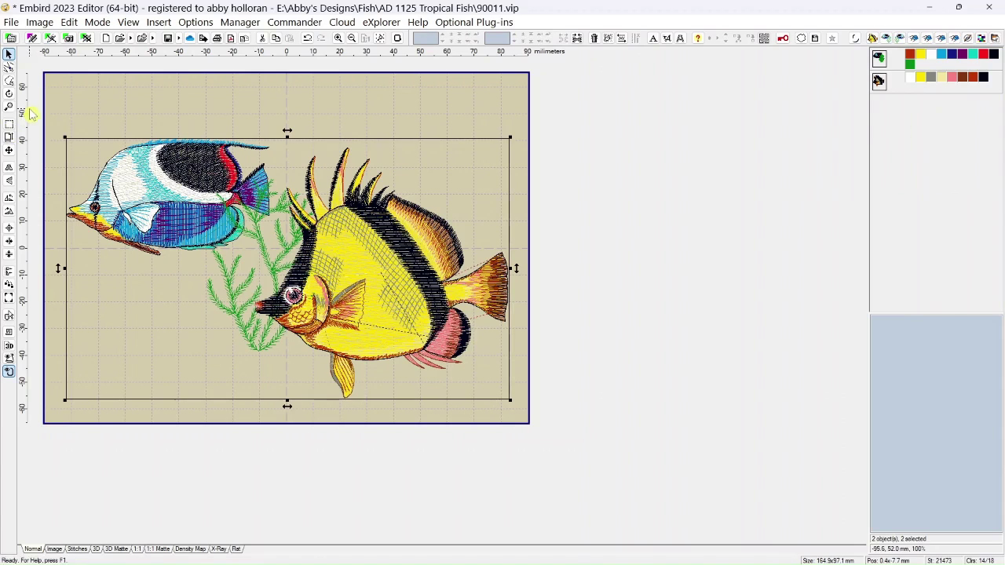
pyautogui.click(595, 39)
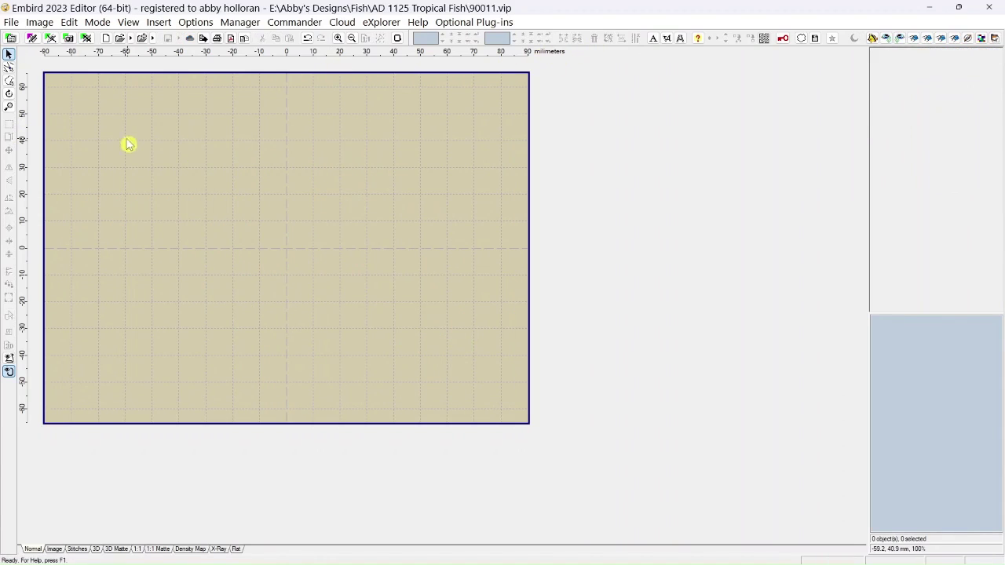
# Open the recent file Design01.vp3 and move the striped fish to about X -7, Y -0.5 mm.
pyautogui.click(11, 22)
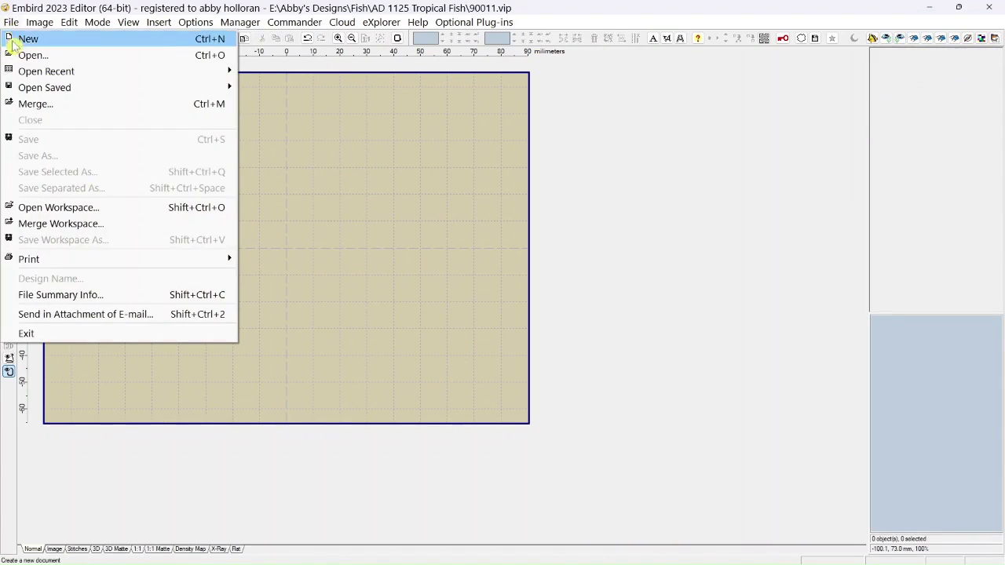
pyautogui.moveTo(31, 75)
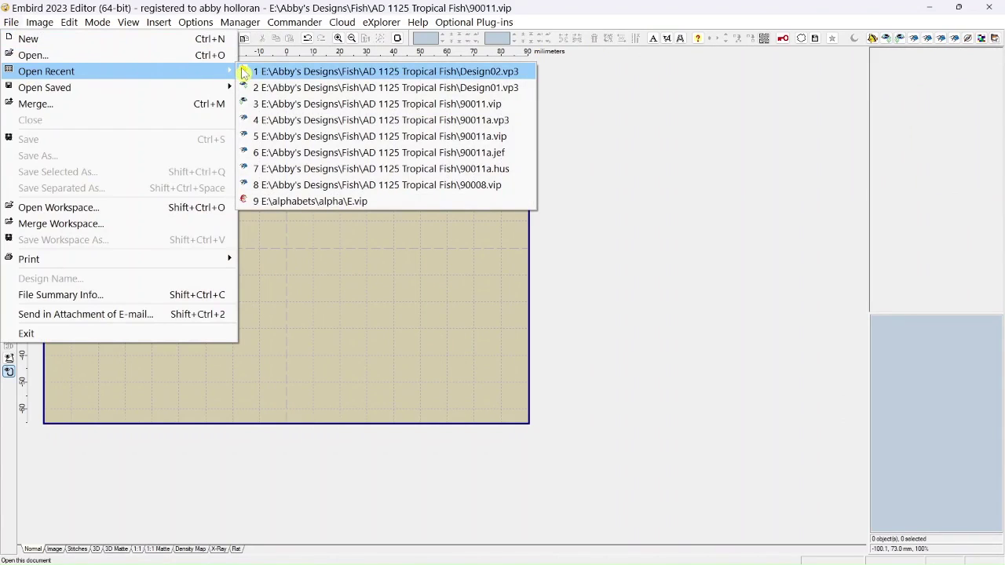
pyautogui.click(303, 91)
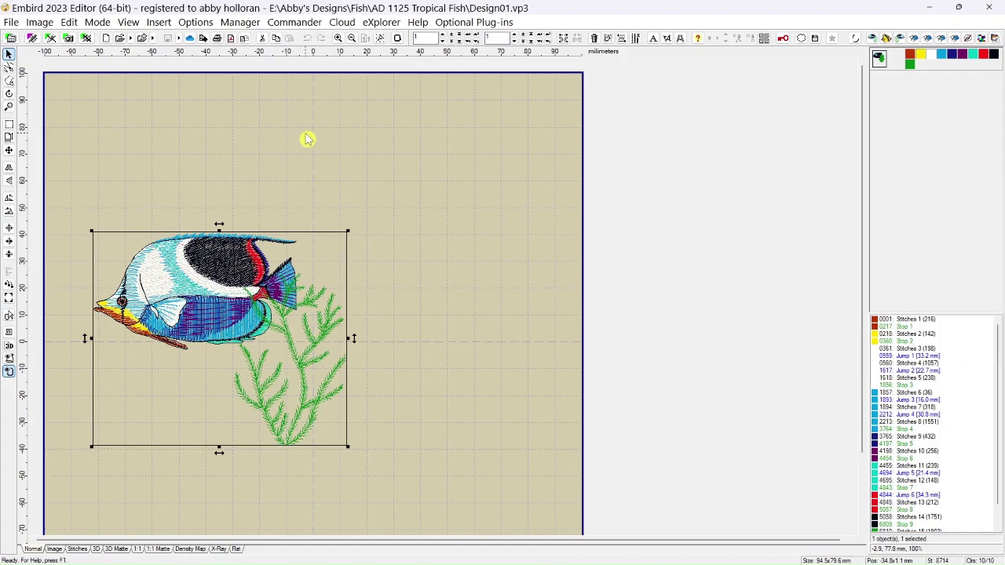
pyautogui.scroll(-2, 280, 134)
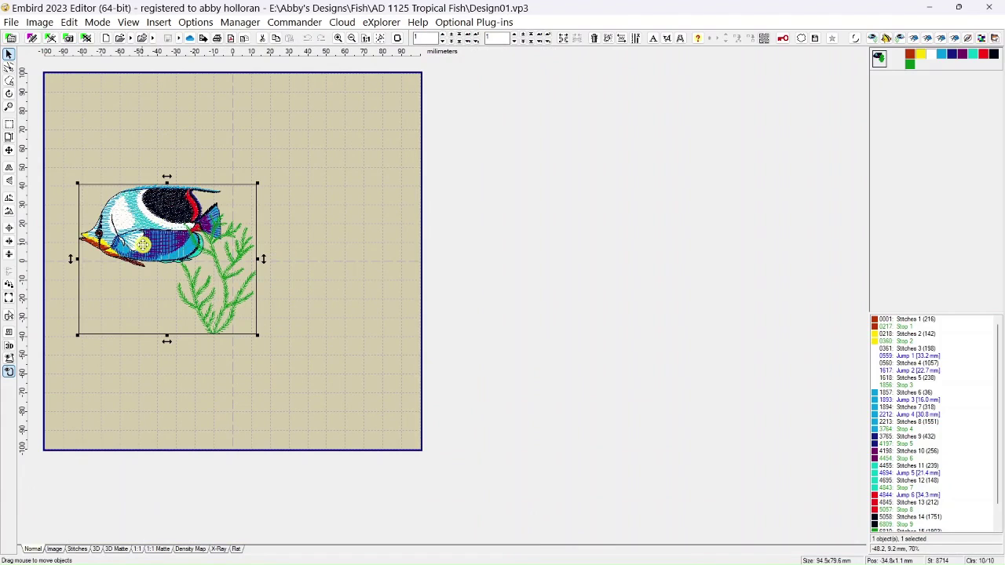
pyautogui.moveTo(143, 245); pyautogui.dragTo(194, 241)
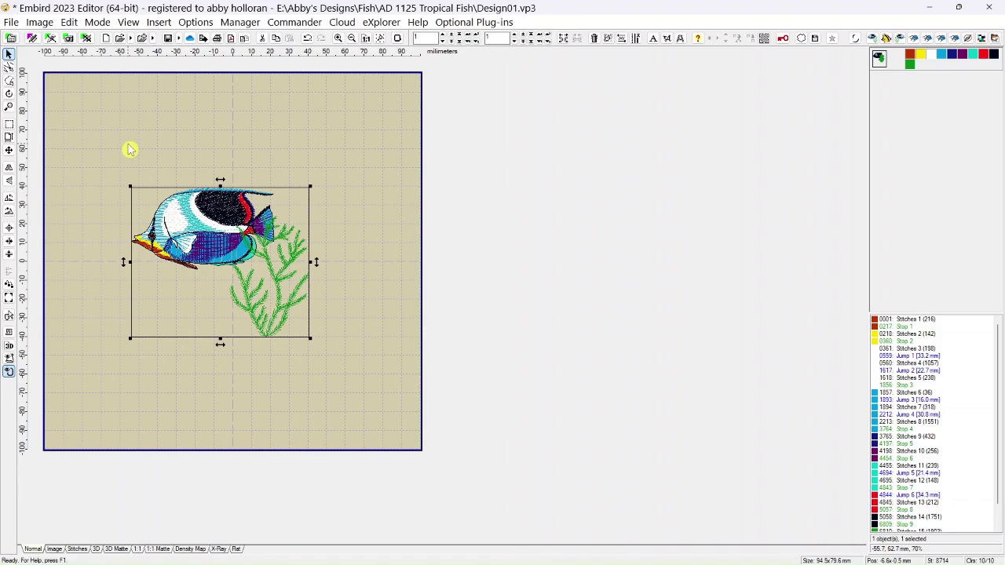
# Replace the striped fish with the recent file Design02.vp3 and move the yellow fish to about X 1, Y 22 mm.
pyautogui.click(595, 43)
pyautogui.click(16, 23)
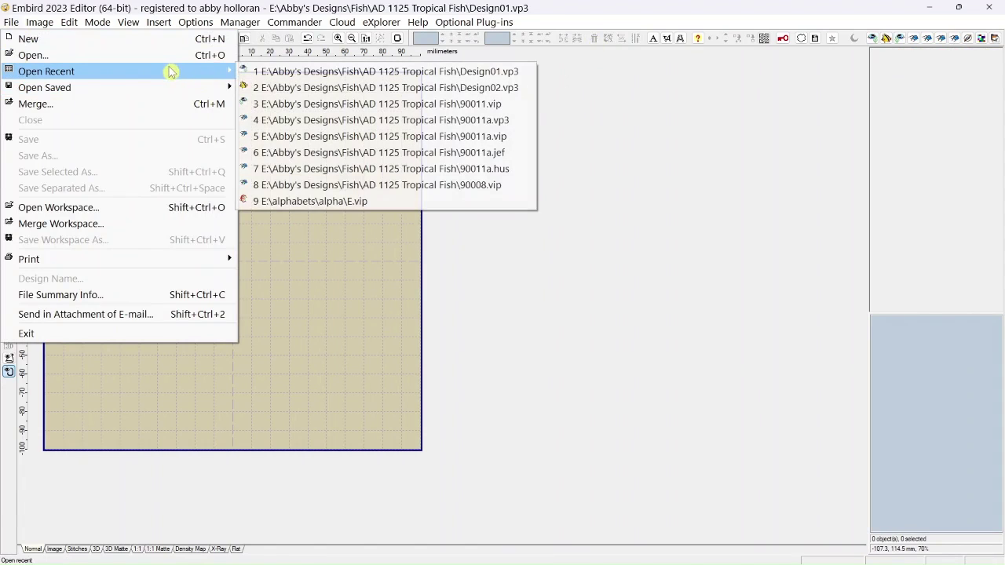
pyautogui.click(308, 88)
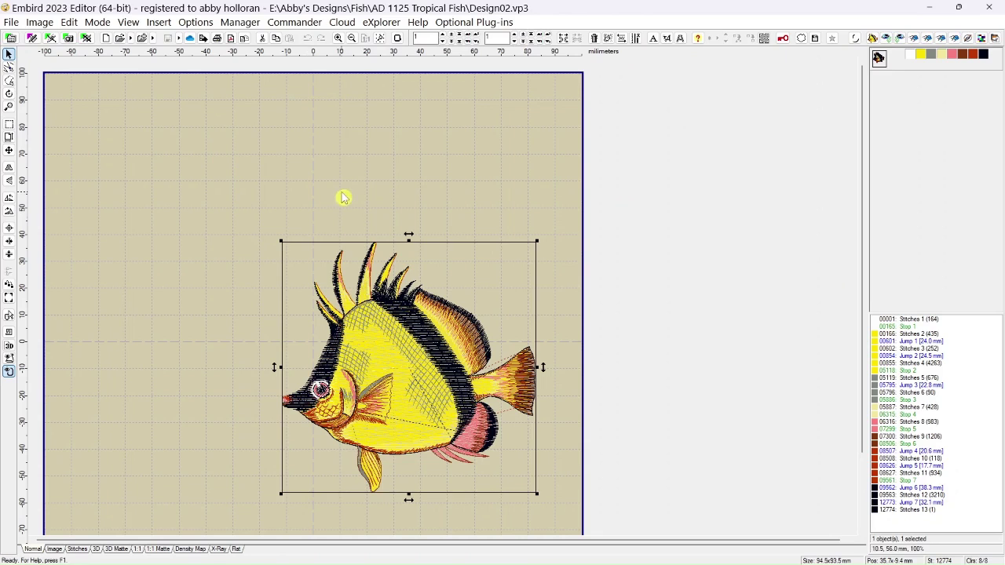
pyautogui.moveTo(370, 341); pyautogui.dragTo(278, 256)
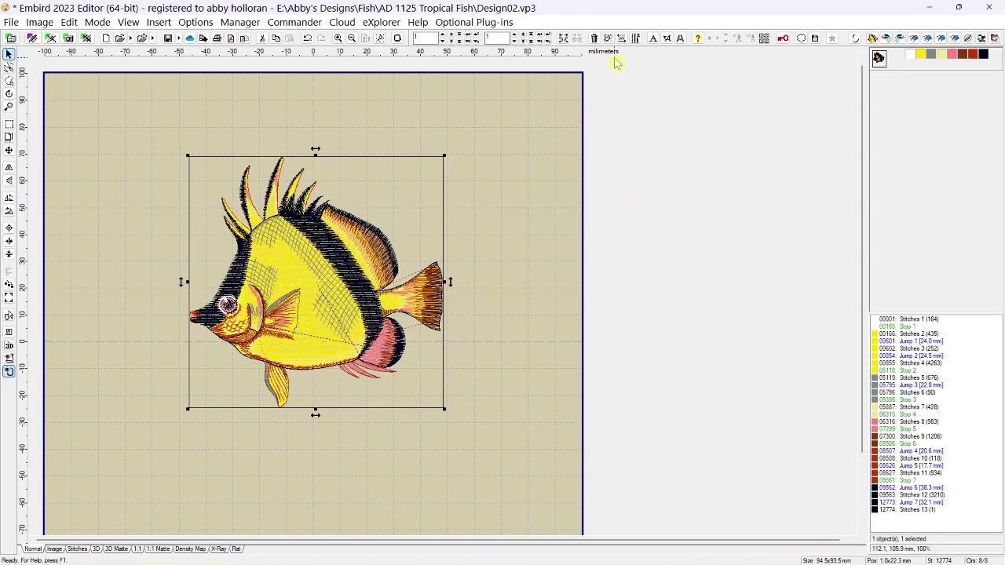
# Delete the yellow fish to empty the hoop.
pyautogui.click(595, 38)
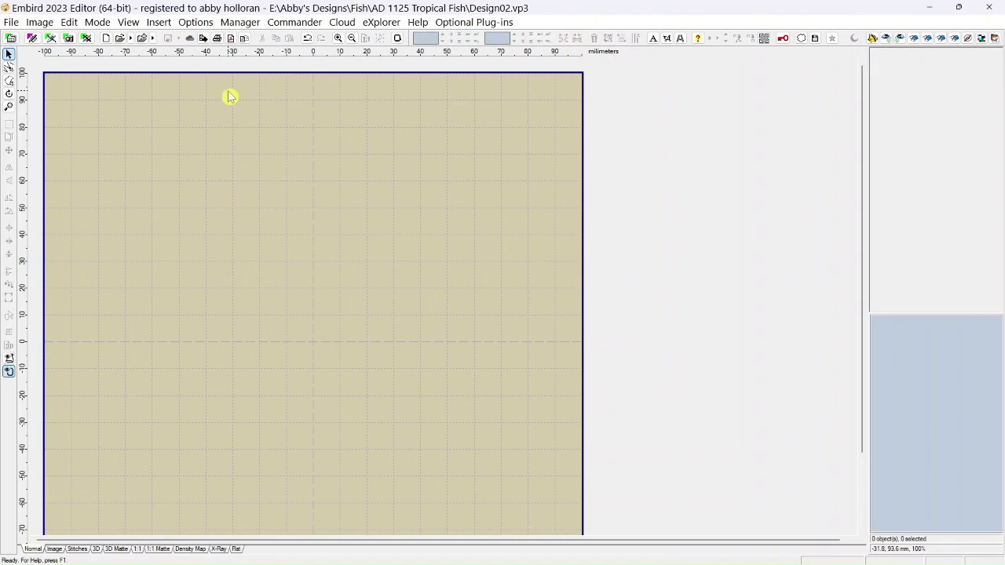
pyautogui.click(10, 22)
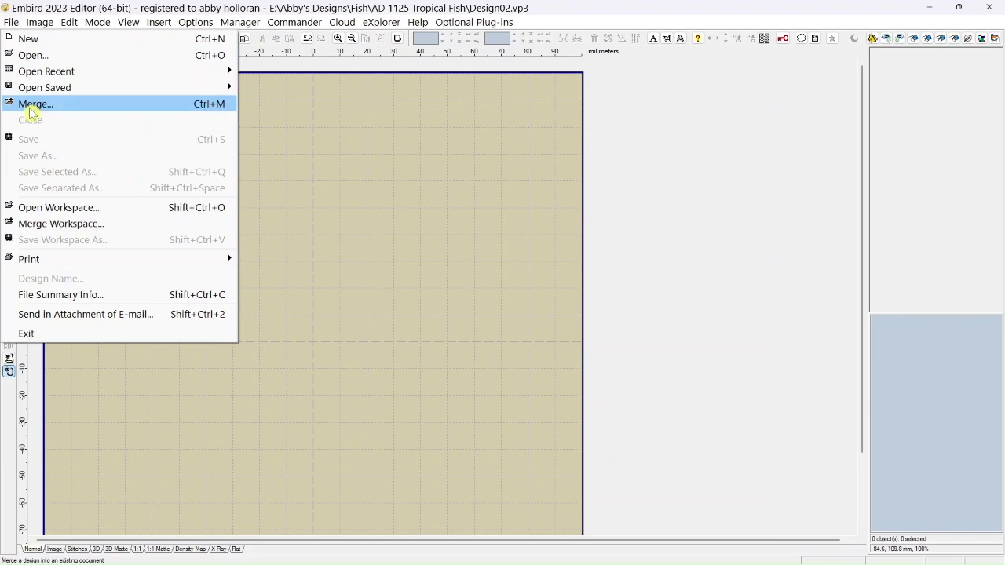
pyautogui.click(629, 149)
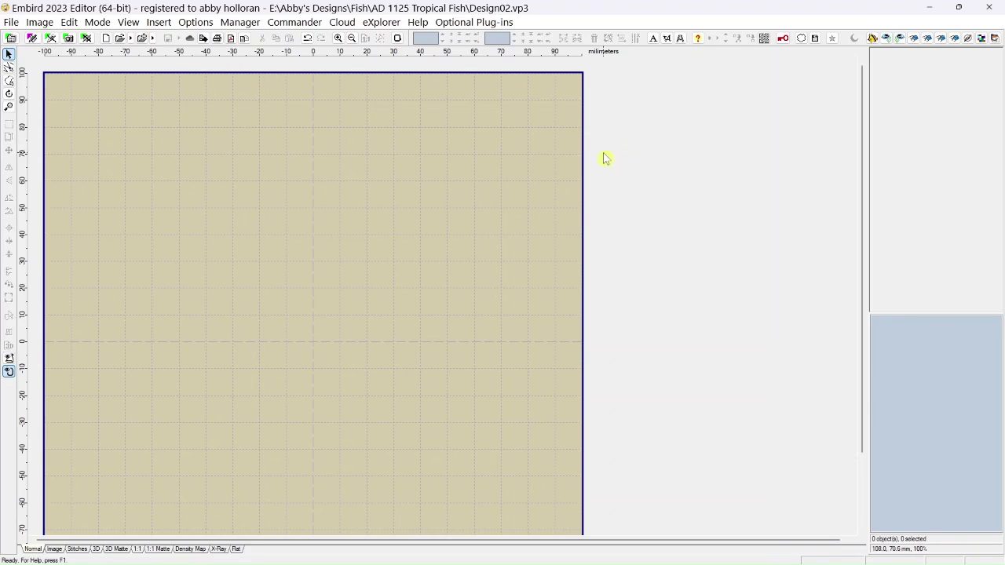
# Open Design01.vp3 from the AD 1125 Tropical Fish folder.
pyautogui.click(12, 22)
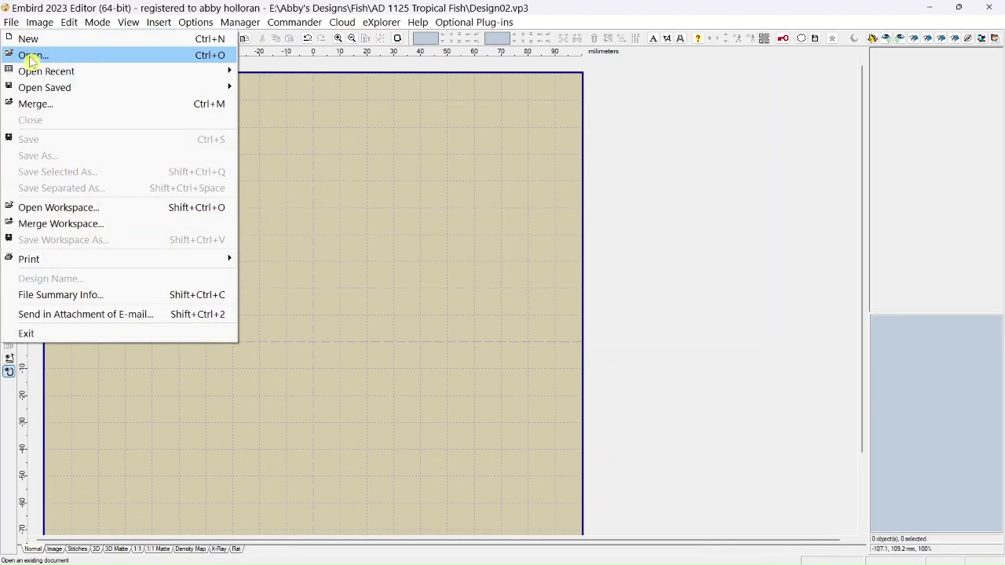
pyautogui.click(32, 55)
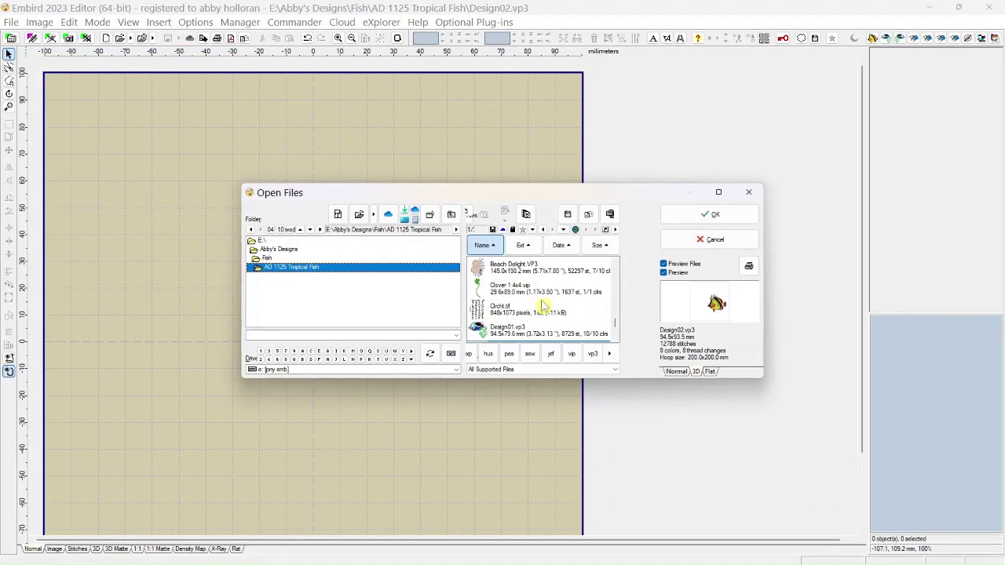
pyautogui.click(588, 333)
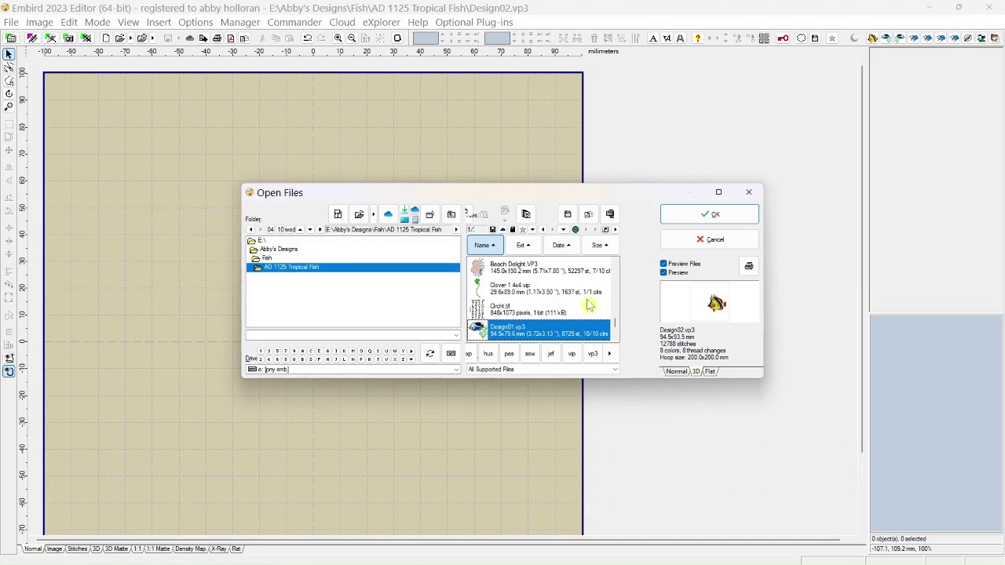
pyautogui.click(688, 216)
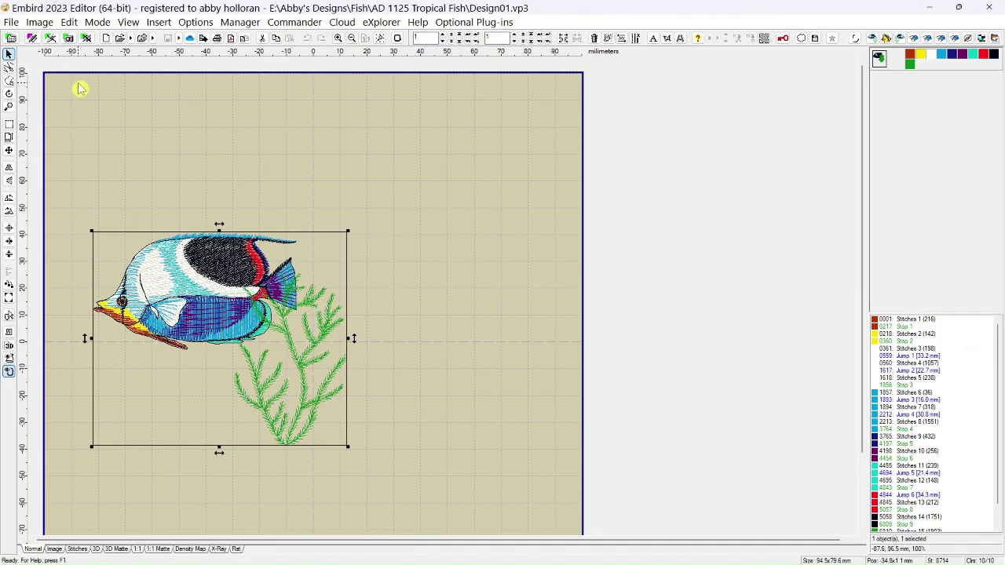
# Merge Design02.vp3 into the design and move the yellow fish to about X 34, Y -16 mm.
pyautogui.click(11, 23)
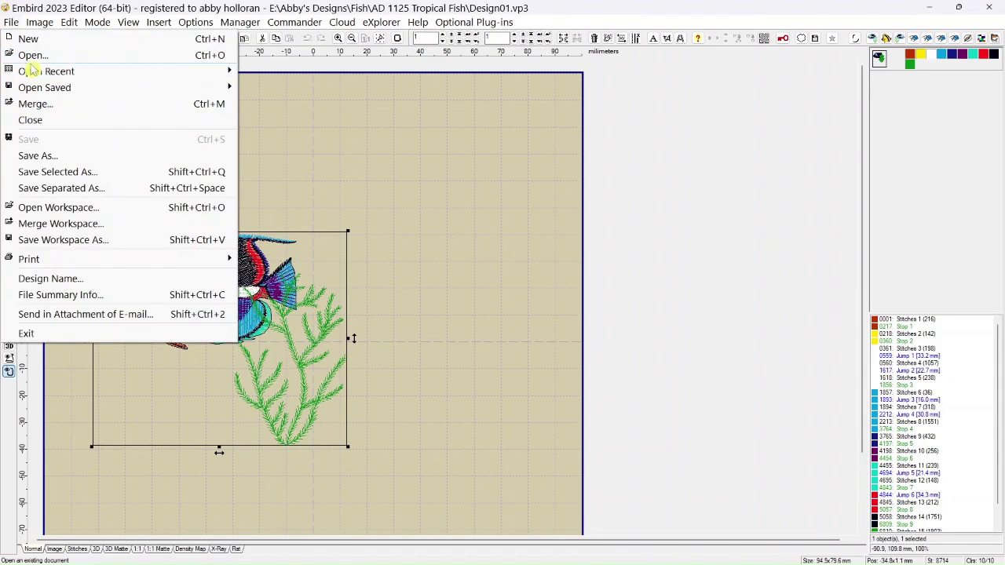
pyautogui.click(33, 103)
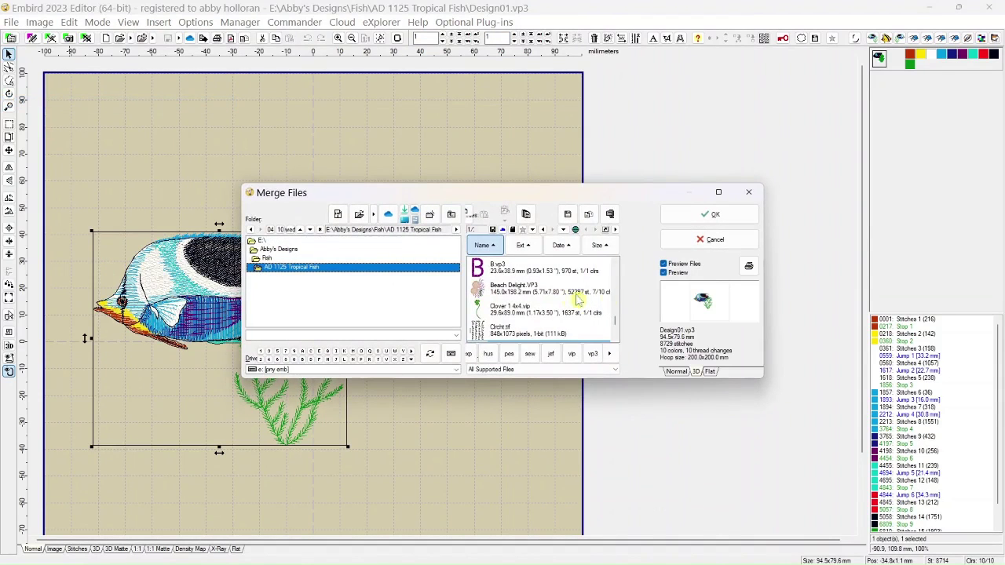
pyautogui.moveTo(614, 321); pyautogui.dragTo(614, 326)
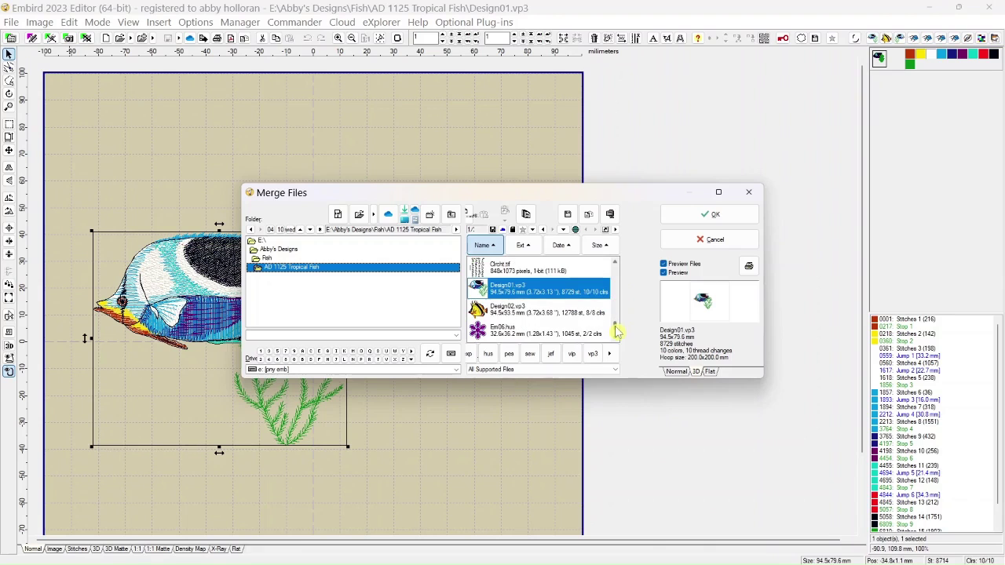
pyautogui.click(539, 312)
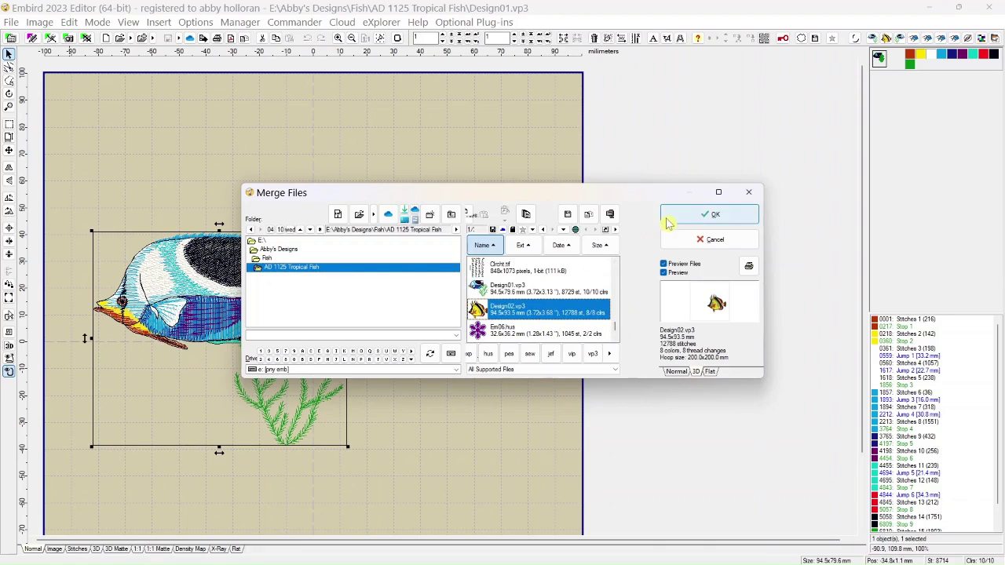
pyautogui.click(672, 220)
pyautogui.moveTo(458, 371); pyautogui.dragTo(454, 385)
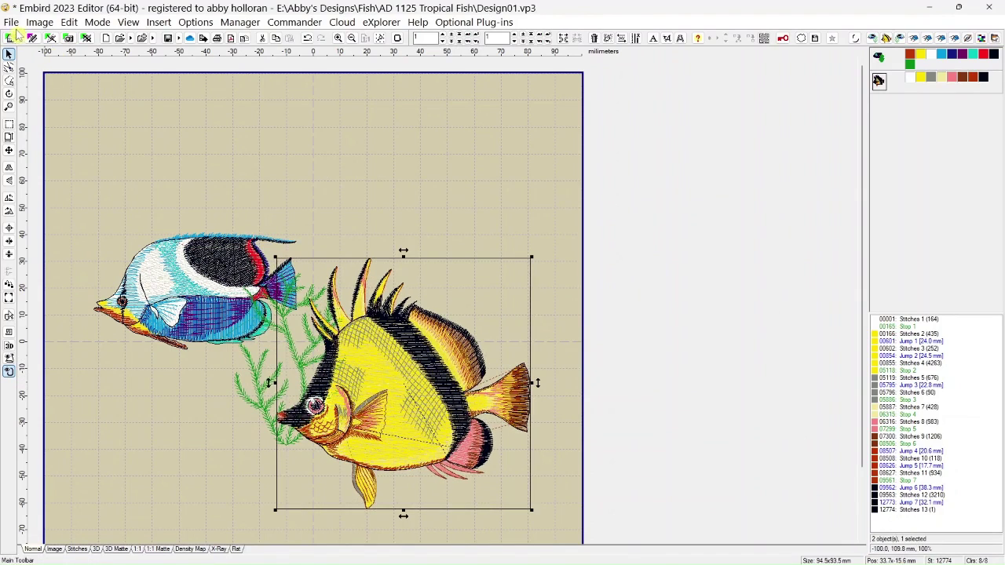
# Start saving the two fish as separate files, using the Brother, Viking, Pfaff 100 x 100 mm hoop.
pyautogui.click(11, 22)
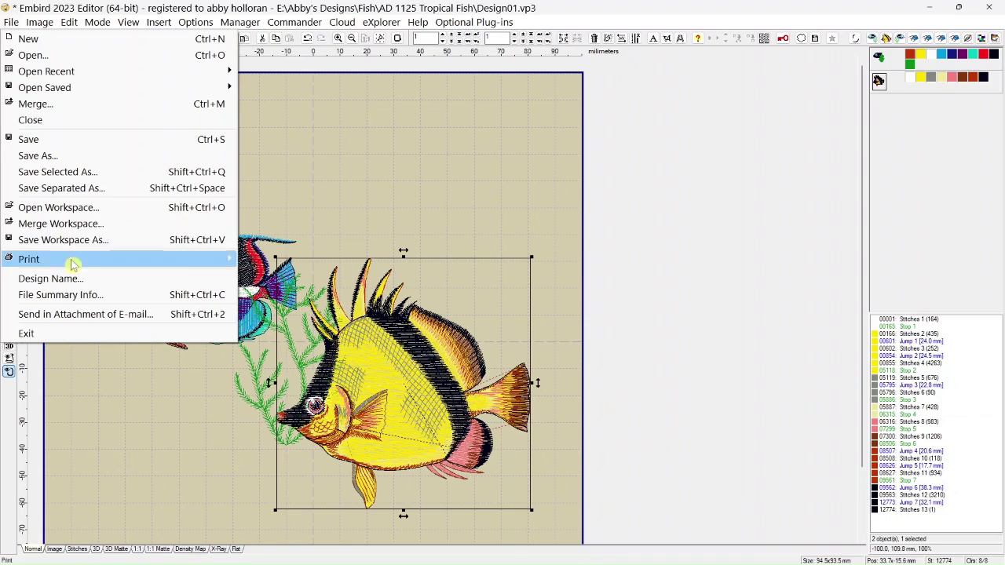
pyautogui.click(73, 194)
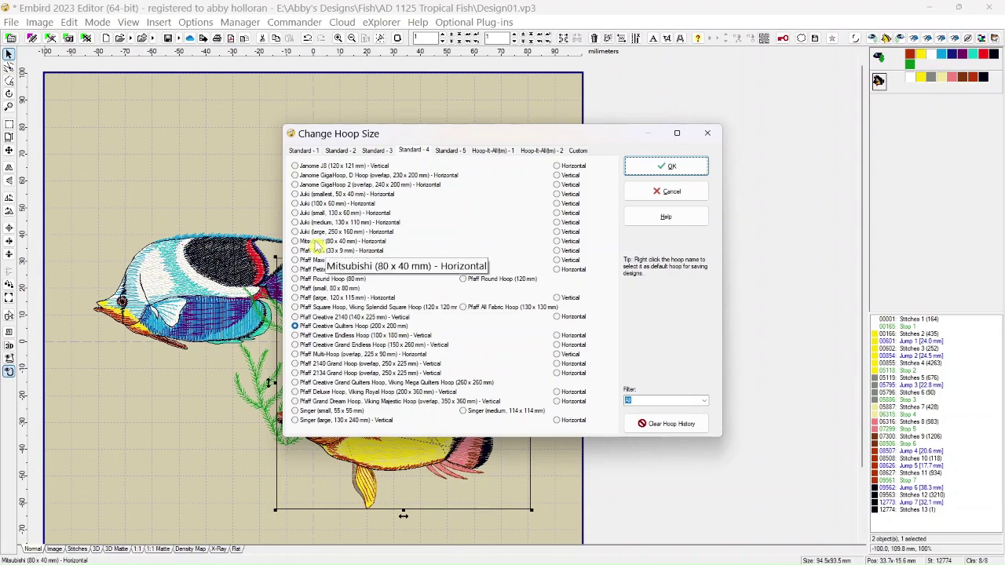
pyautogui.click(303, 151)
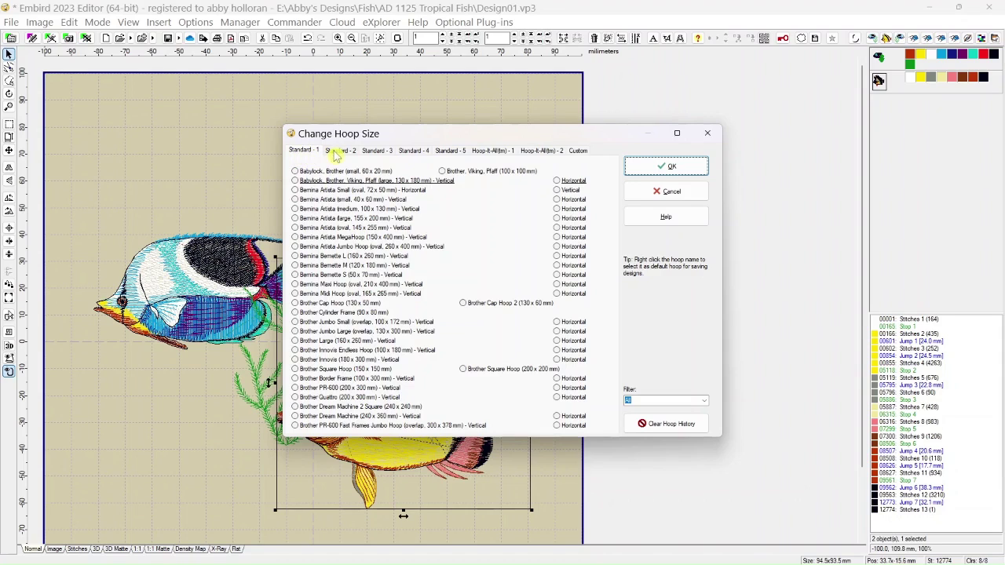
pyautogui.click(442, 172)
pyautogui.click(642, 172)
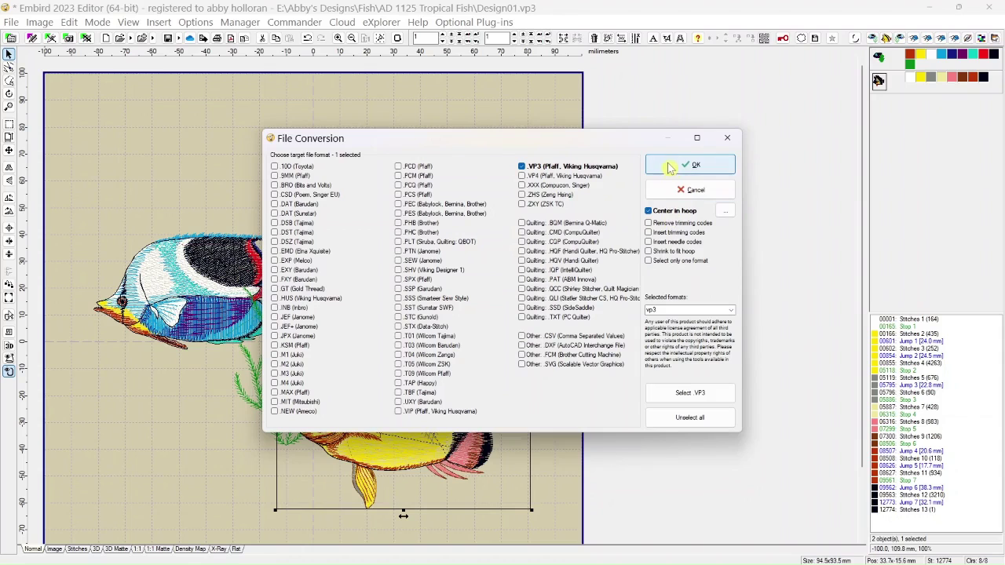
# Save the first separated design as Design01_1 in VP3 format, centered in the hoop, and decline the same name for all files.
pyautogui.click(669, 168)
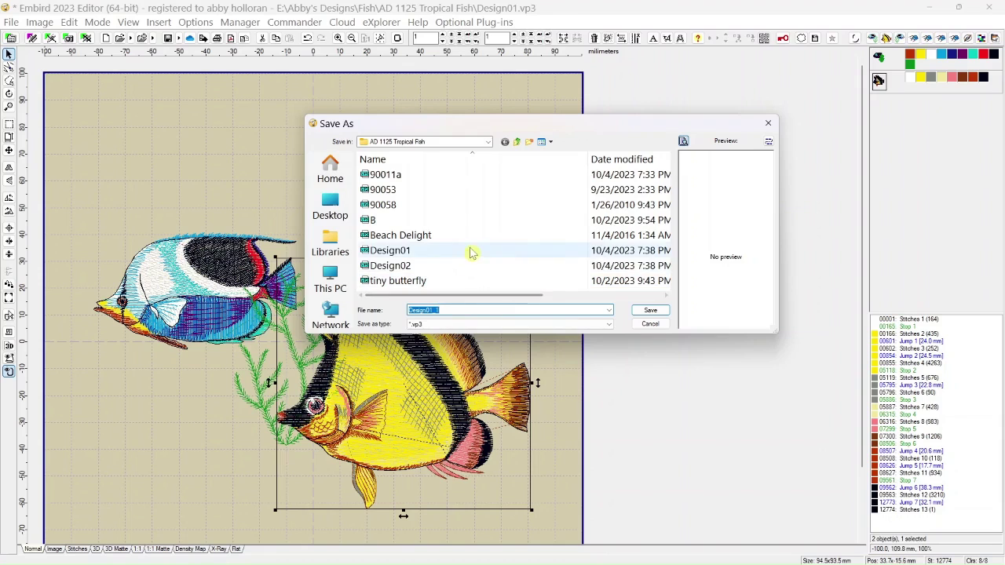
pyautogui.click(651, 313)
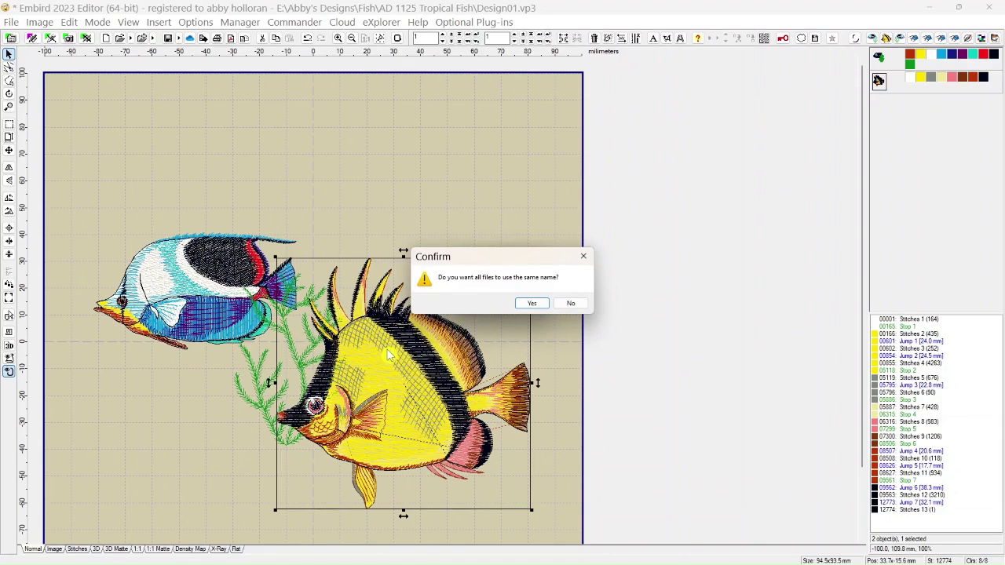
pyautogui.click(571, 306)
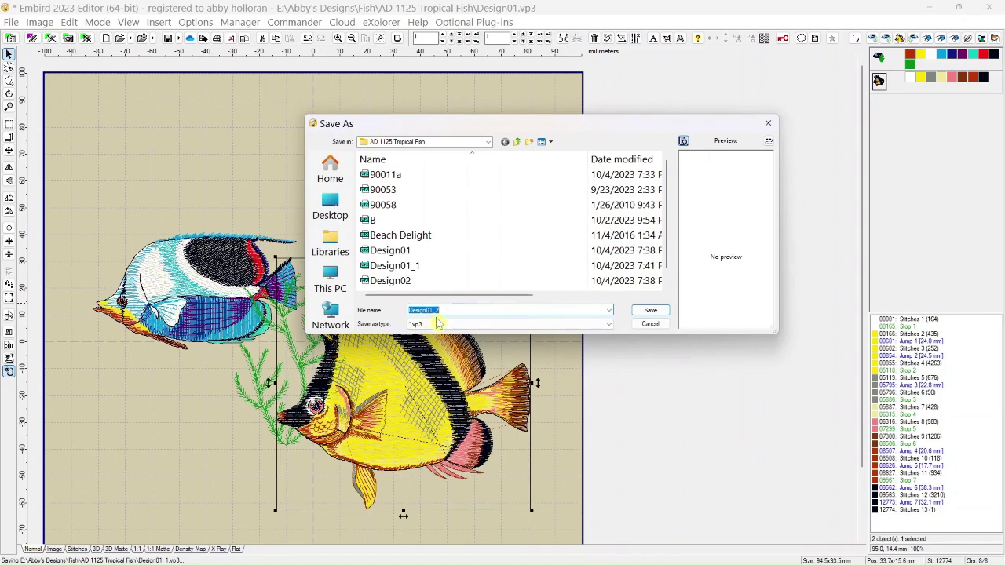
# Save the second separated design as Design01_2 in VP3 format, and open it from the recent files without saving the changes to Design01.vp3.
pyautogui.click(650, 314)
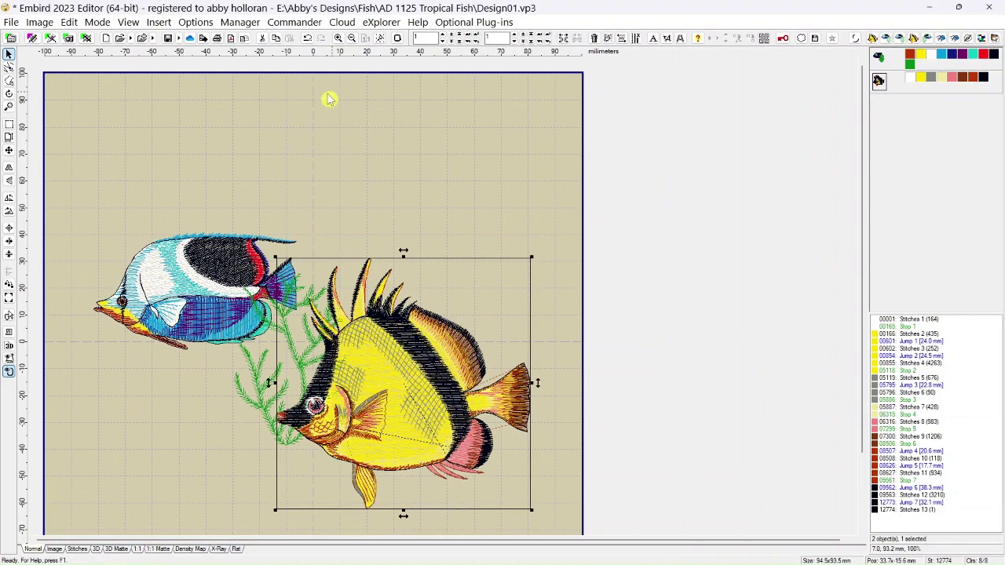
pyautogui.click(12, 23)
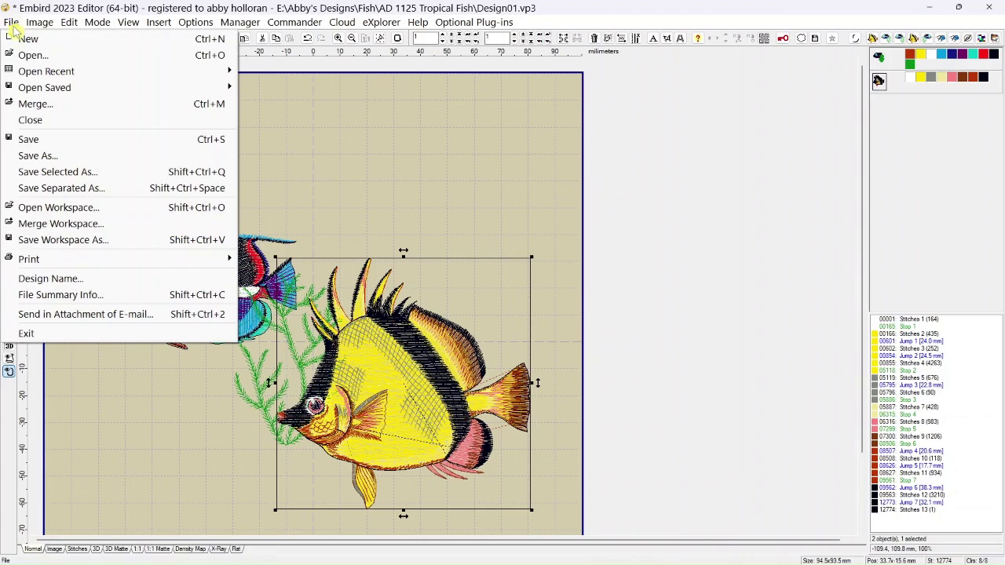
pyautogui.moveTo(33, 72)
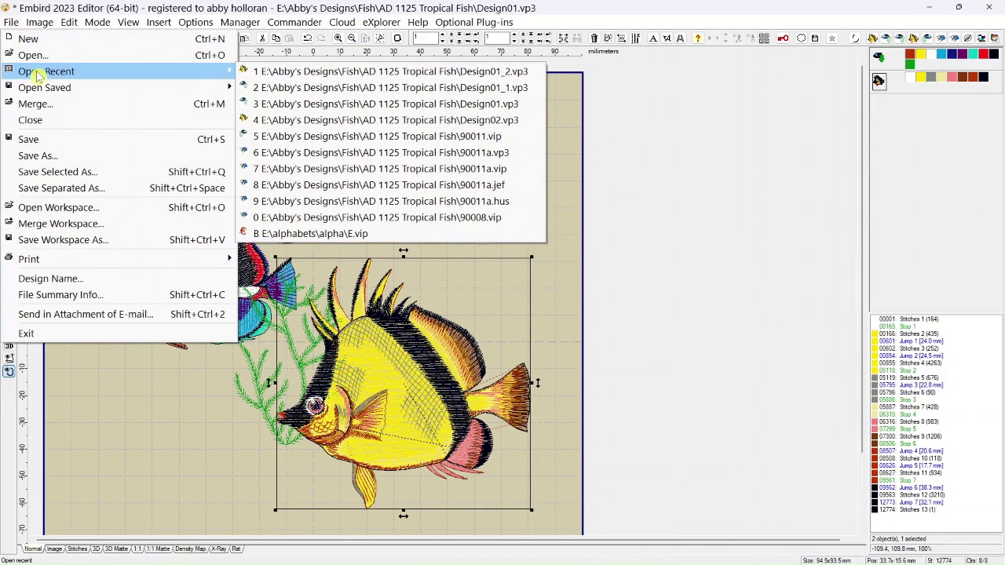
pyautogui.click(343, 74)
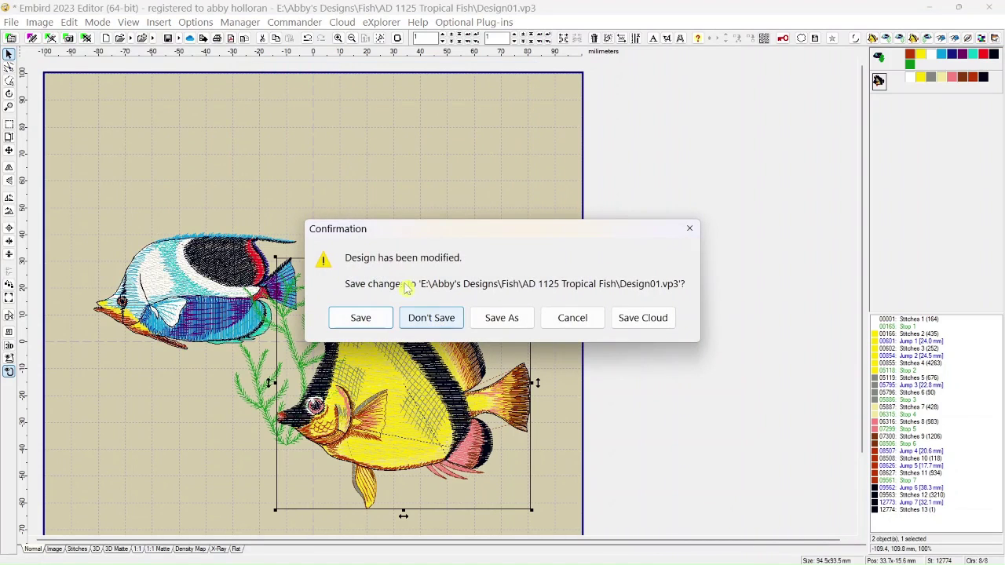
pyautogui.click(425, 324)
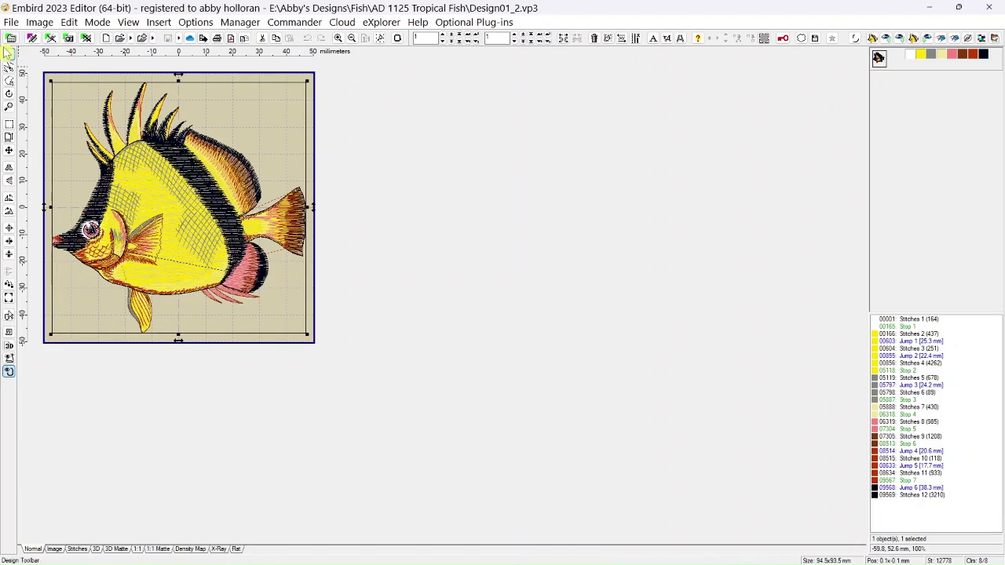
pyautogui.click(11, 23)
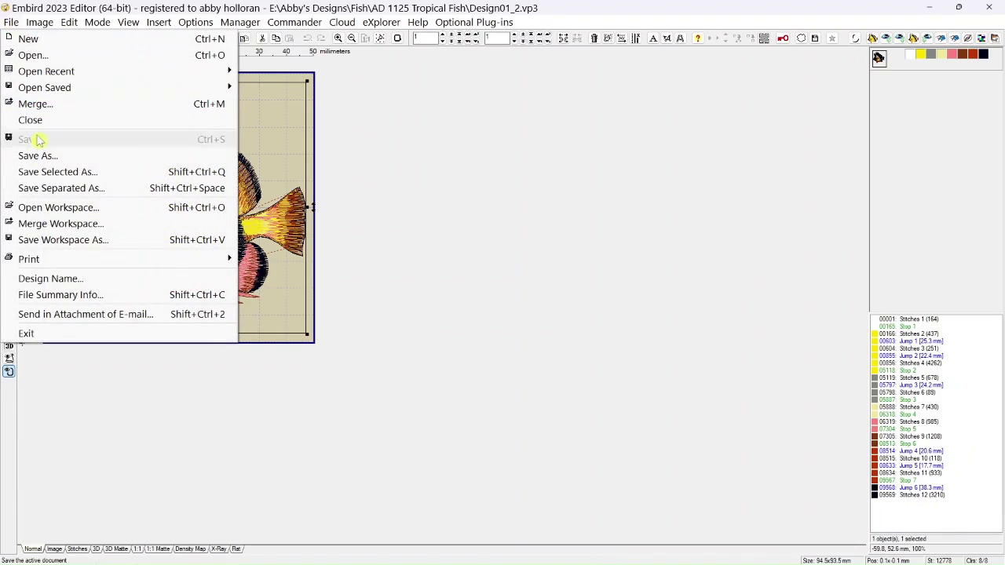
pyautogui.click(34, 209)
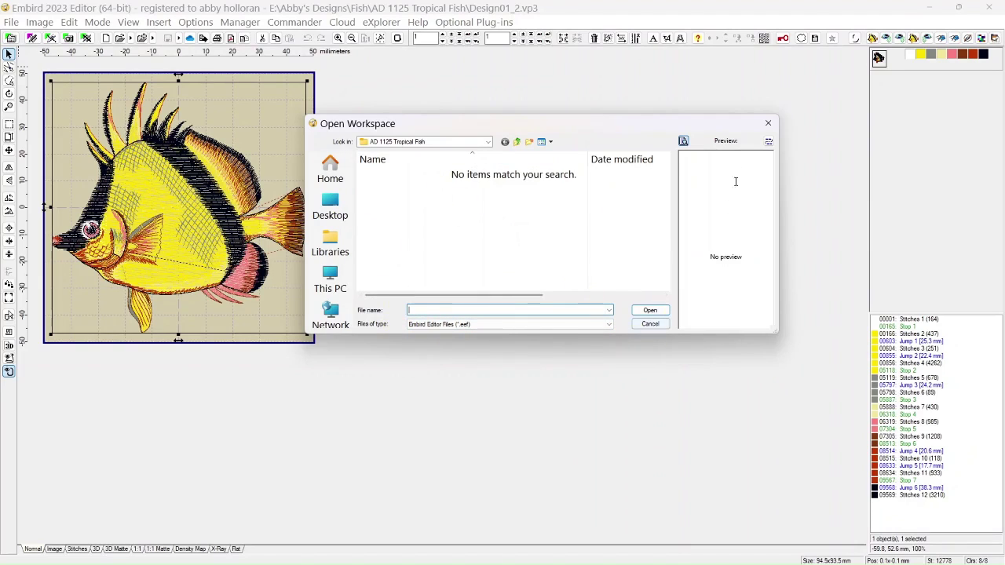
pyautogui.click(768, 123)
# Start printing the yellow fish template without texts, and set the print style to Normal.
pyautogui.click(11, 22)
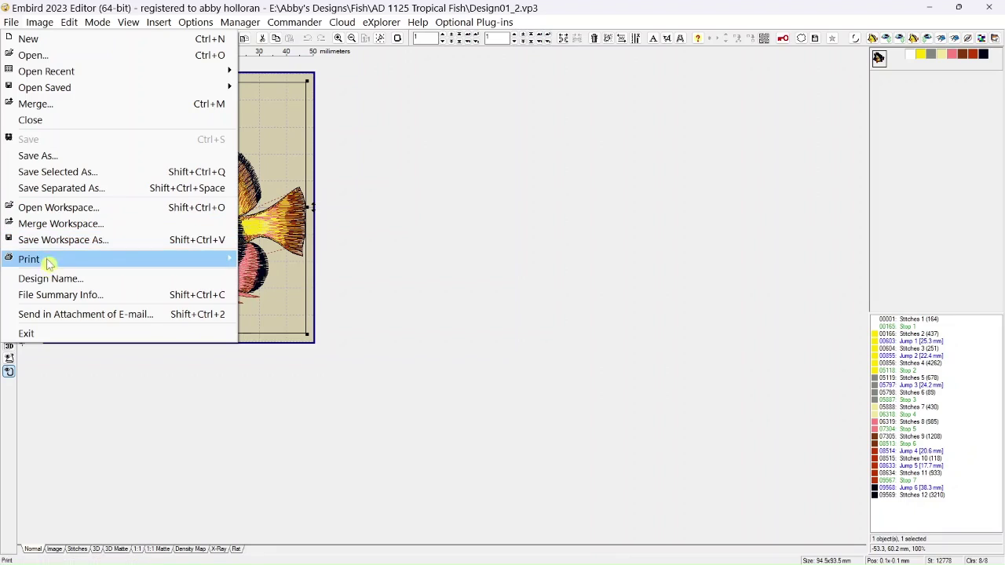
pyautogui.moveTo(31, 265)
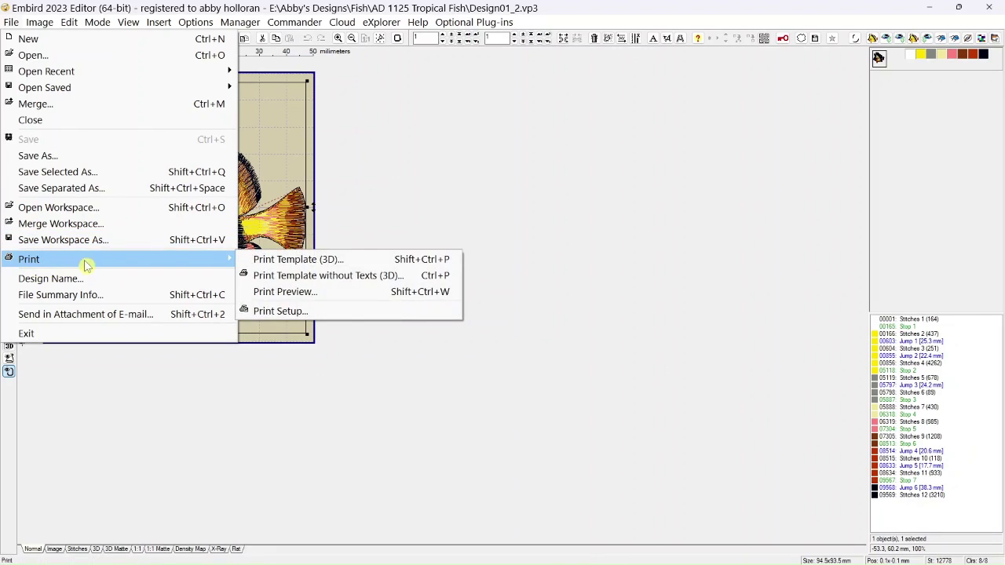
pyautogui.click(295, 281)
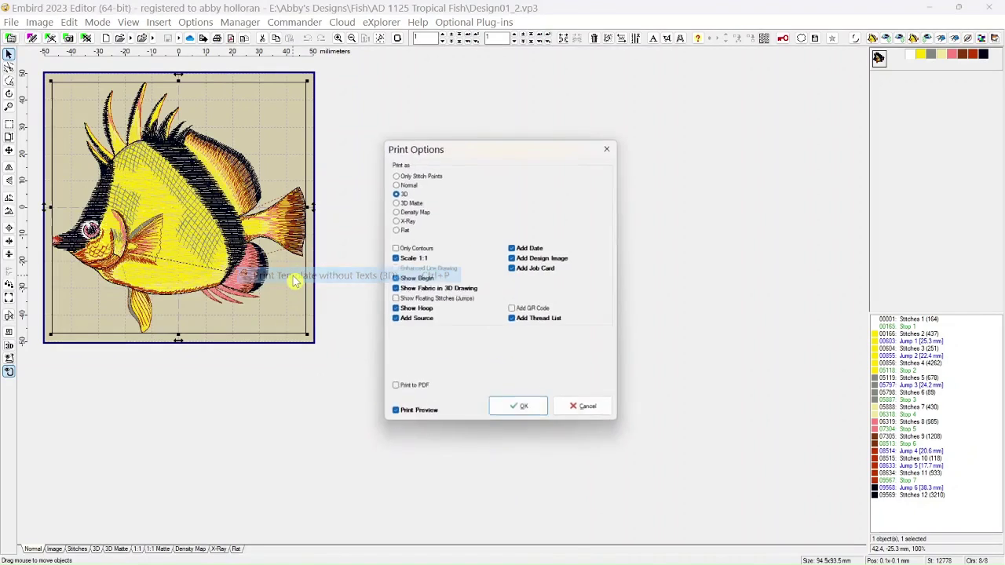
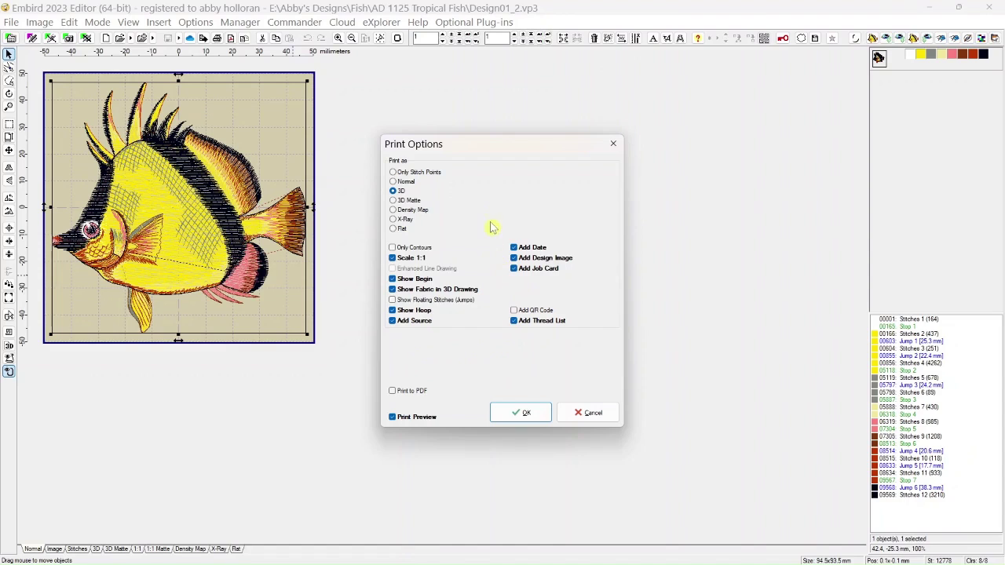
pyautogui.click(515, 269)
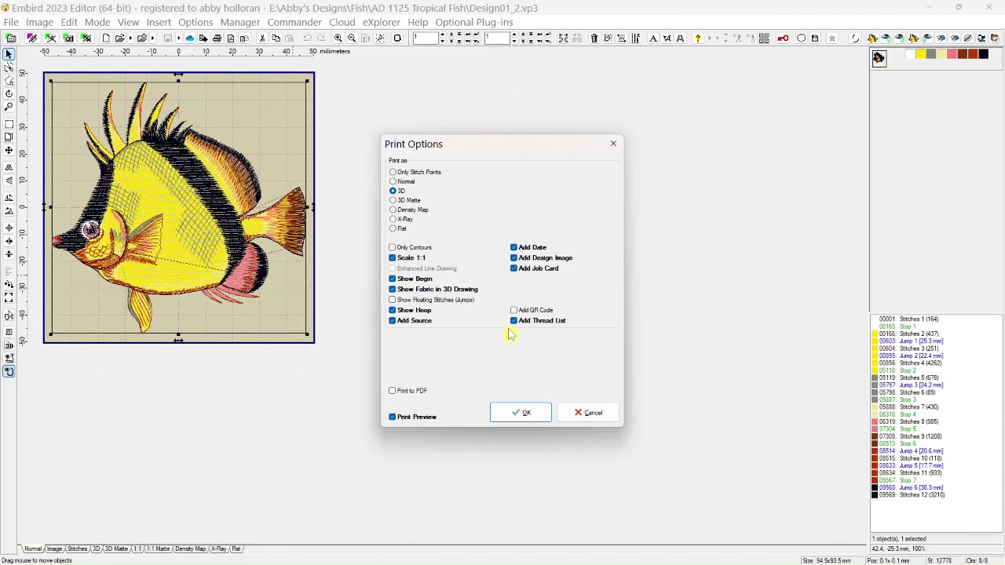
pyautogui.click(393, 311)
pyautogui.click(395, 258)
pyautogui.click(393, 181)
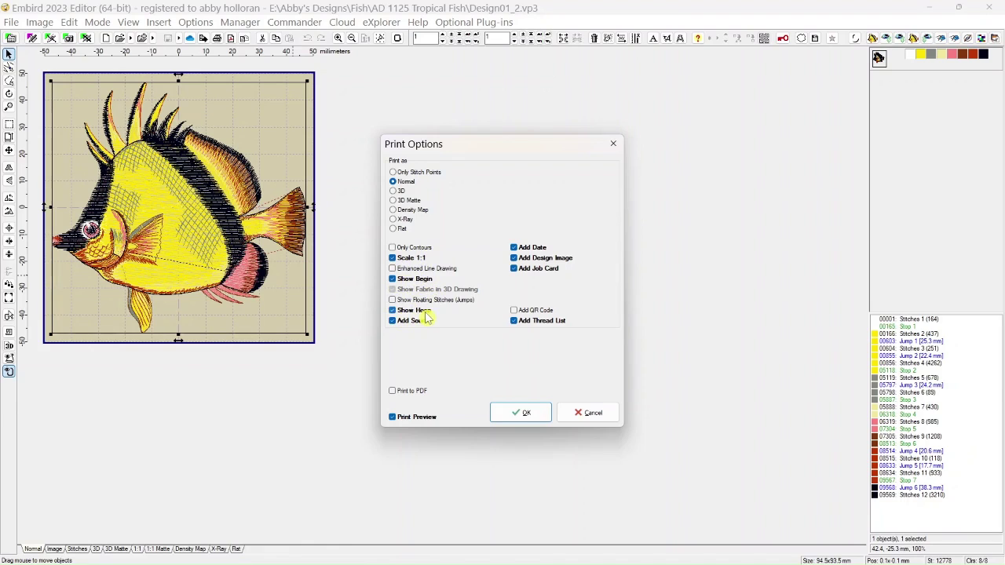
# Exclude the source, date, design image, job card and thread list from the printout and accept the print options.
pyautogui.click(393, 322)
pyautogui.click(514, 248)
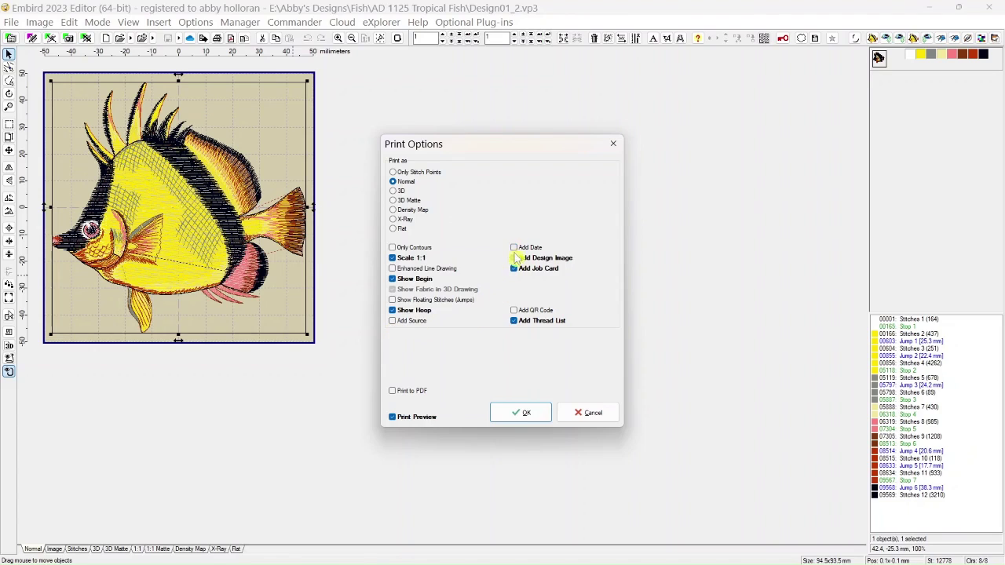
pyautogui.click(515, 258)
pyautogui.click(515, 268)
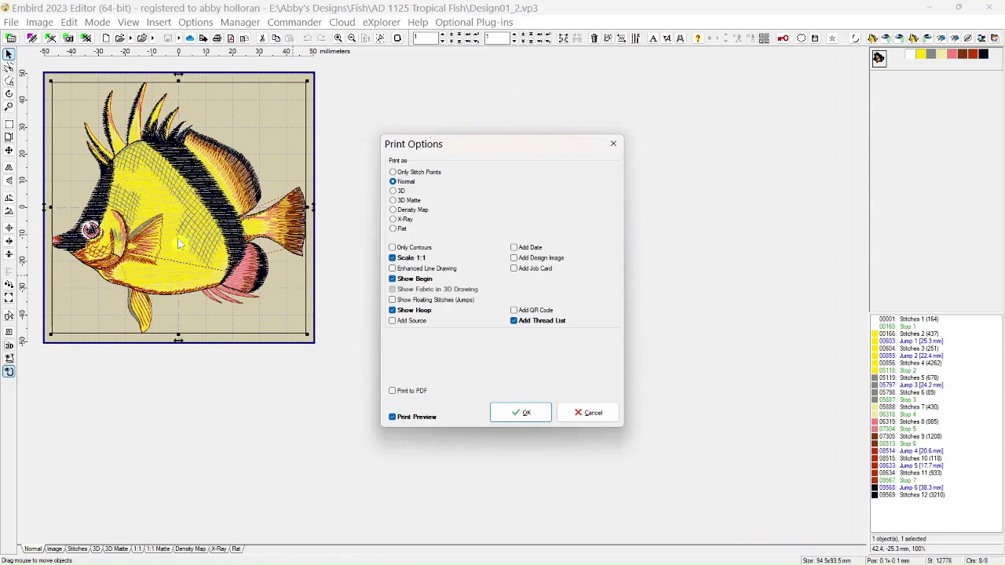
pyautogui.click(514, 322)
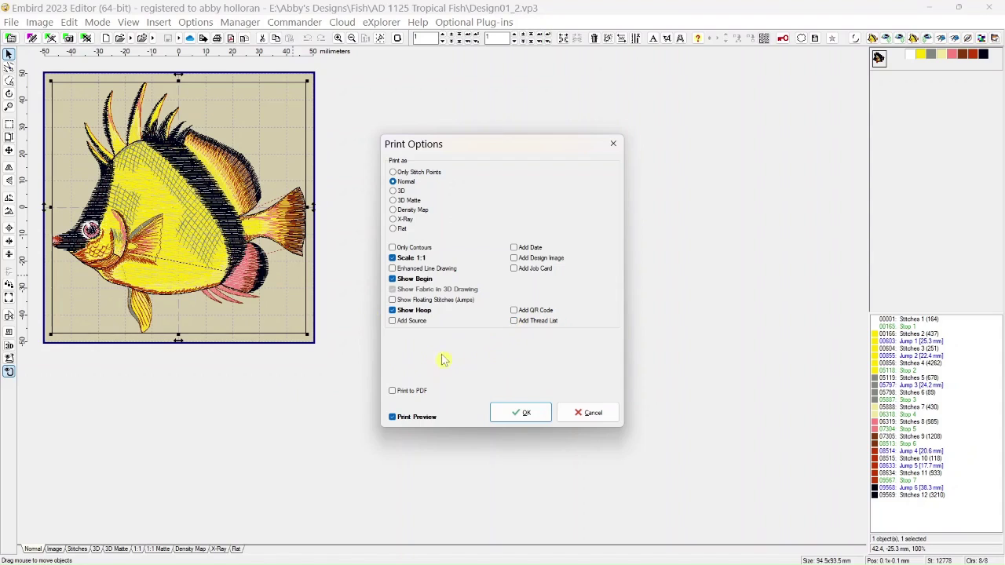
pyautogui.click(522, 415)
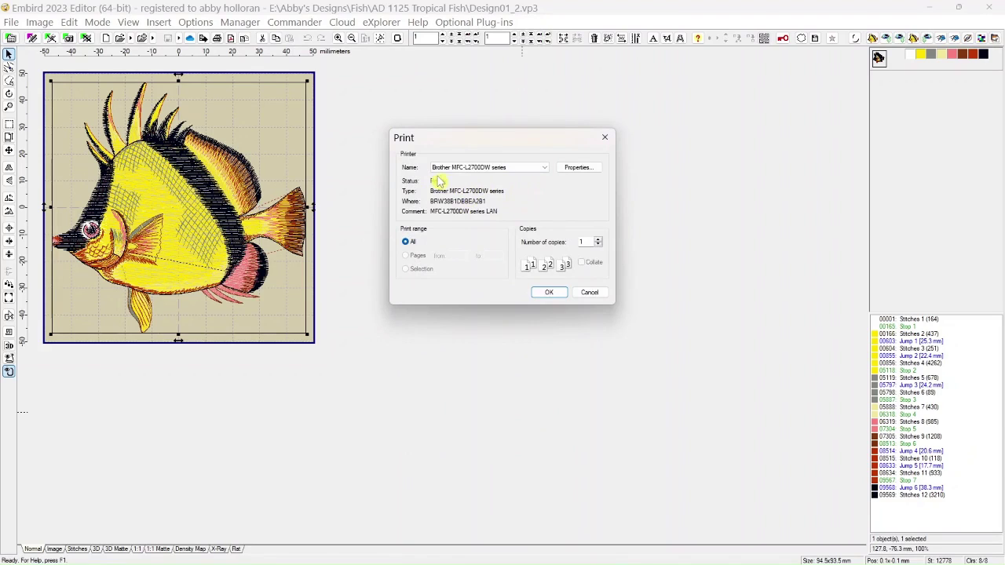
# Select the HP OfficeJet Pro 6960 printer, shift the fish slightly in the print layout and close the layout without printing.
pyautogui.click(542, 169)
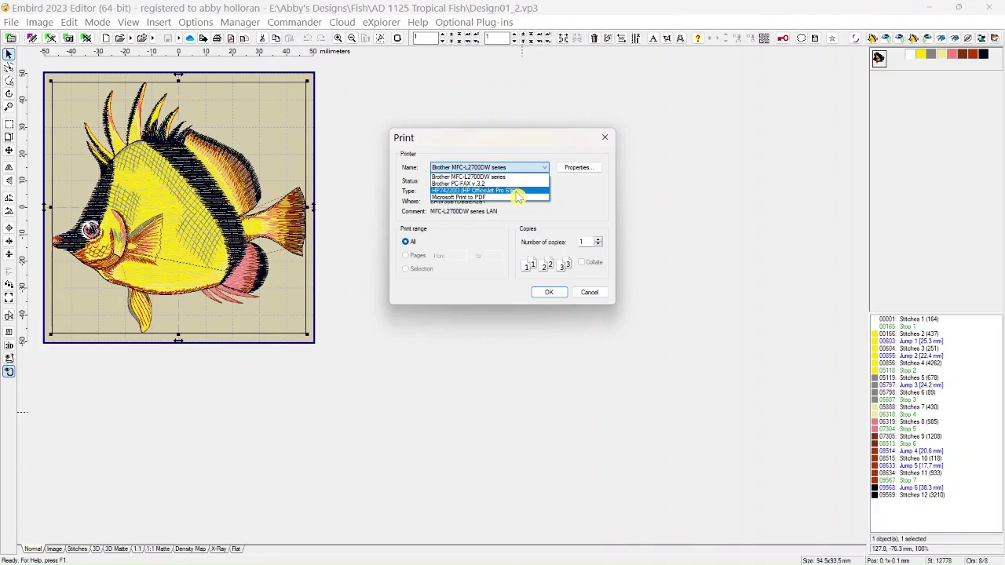
pyautogui.click(518, 191)
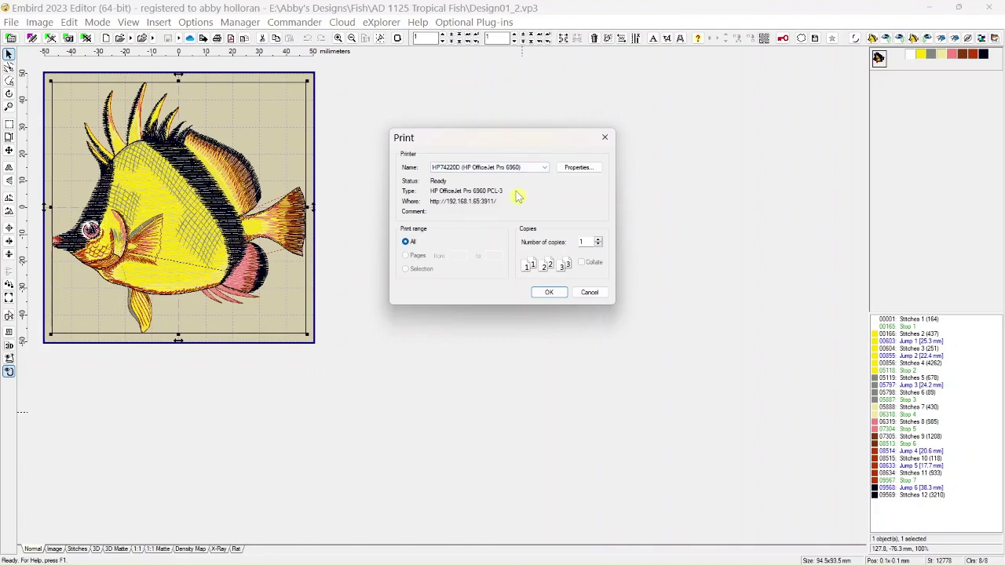
pyautogui.click(538, 295)
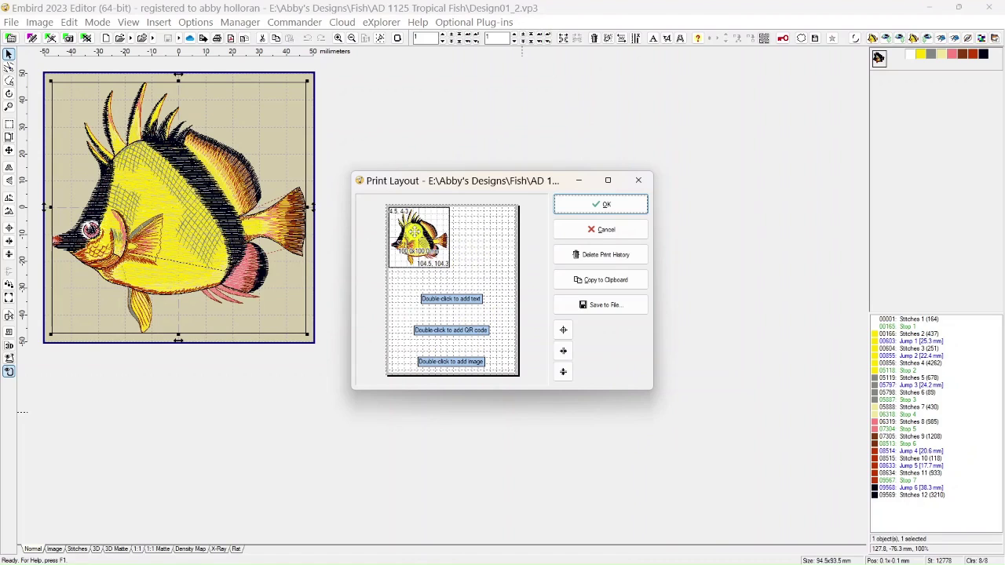
pyautogui.moveTo(415, 232)
pyautogui.mouseDown()
pyautogui.moveTo(429, 237)
pyautogui.moveTo(416, 231)
pyautogui.mouseUp()
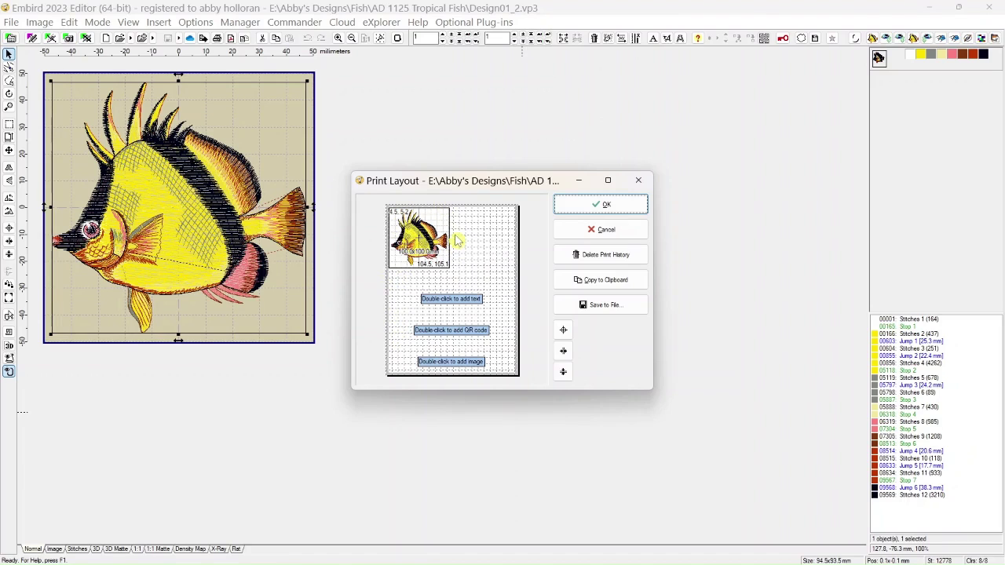
pyautogui.click(639, 180)
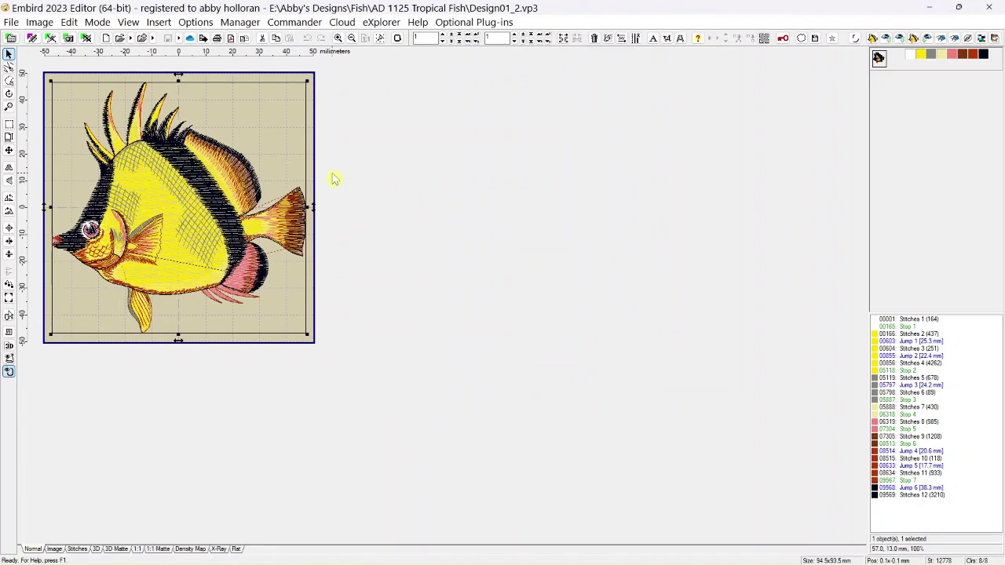
pyautogui.click(12, 22)
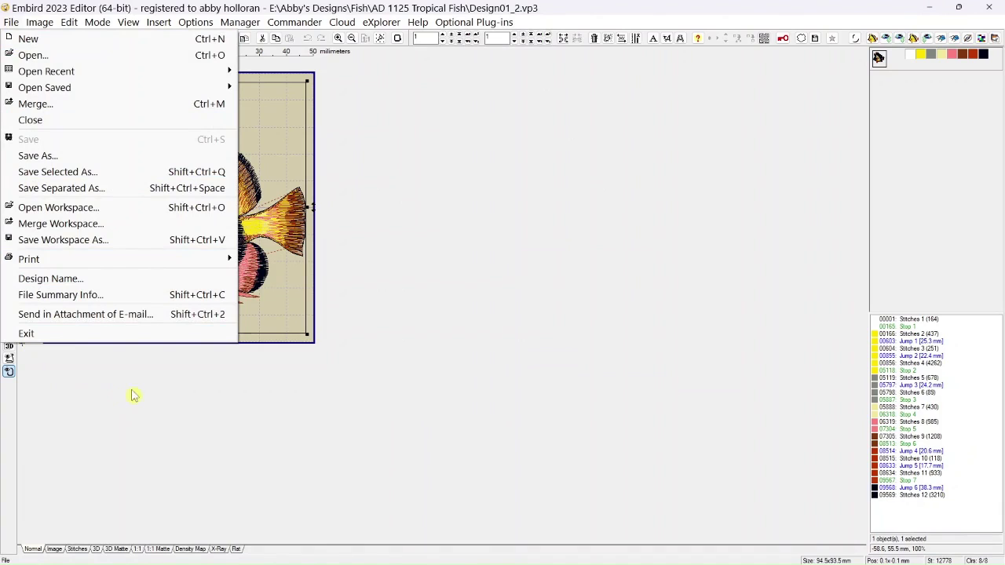
pyautogui.click(458, 231)
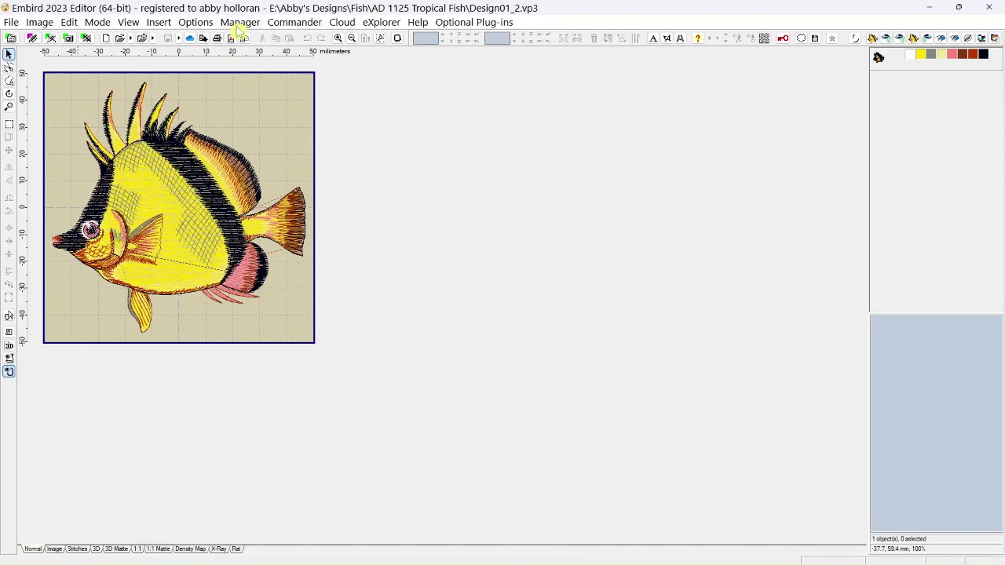